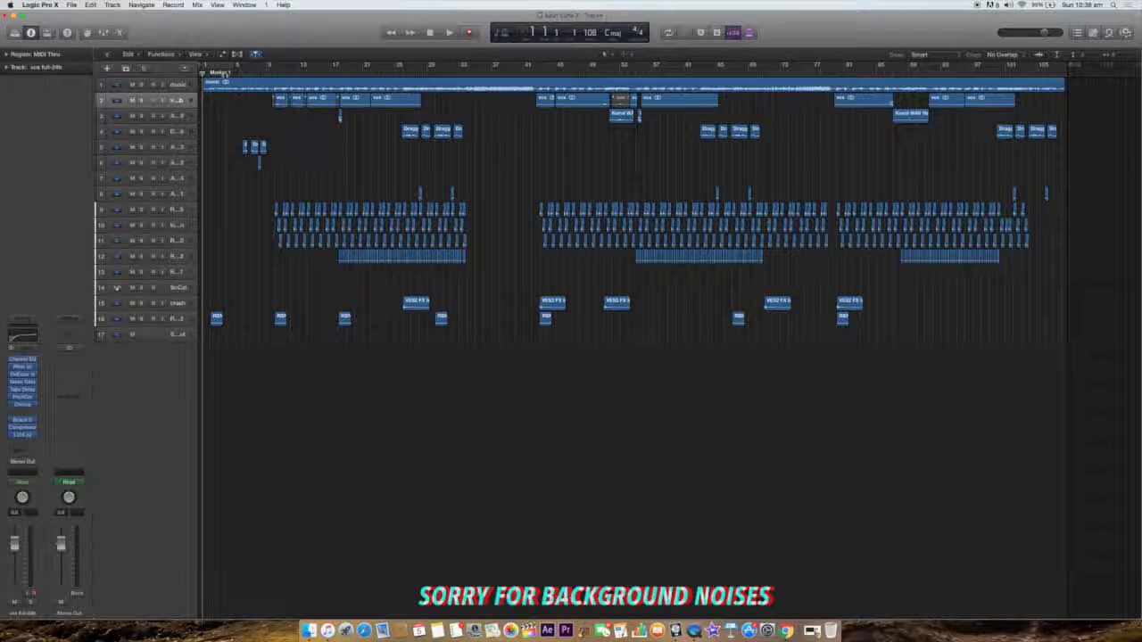
Stop the 108 BPM arrangement and return the playhead to the project start
{"action": "key", "text": "space"}
{"action": "key", "text": "Return"}
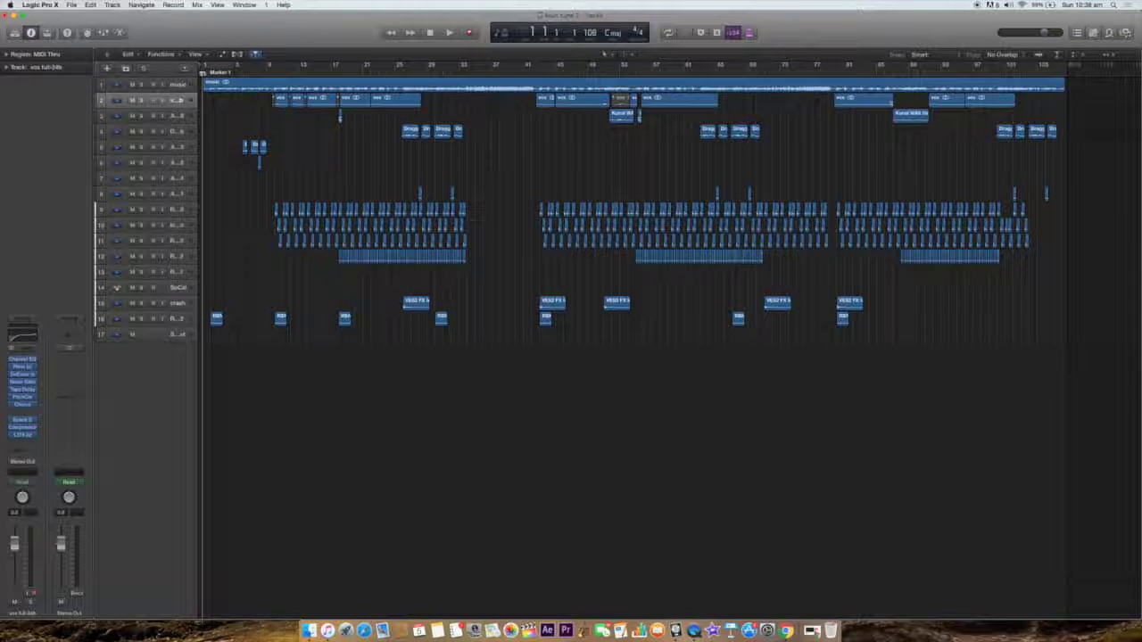
Play the arrangement from the start, select the vox track's regions, and stop near bar 15
{"action": "key", "text": "space"}
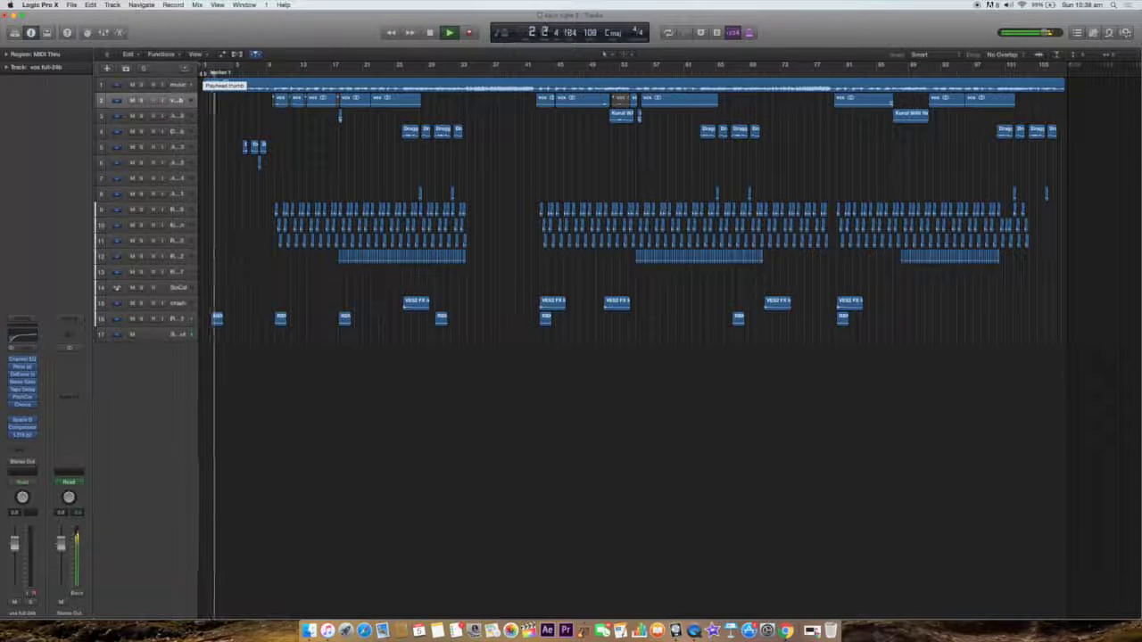
{"action": "key", "text": "XF86AudioRaiseVolume"}
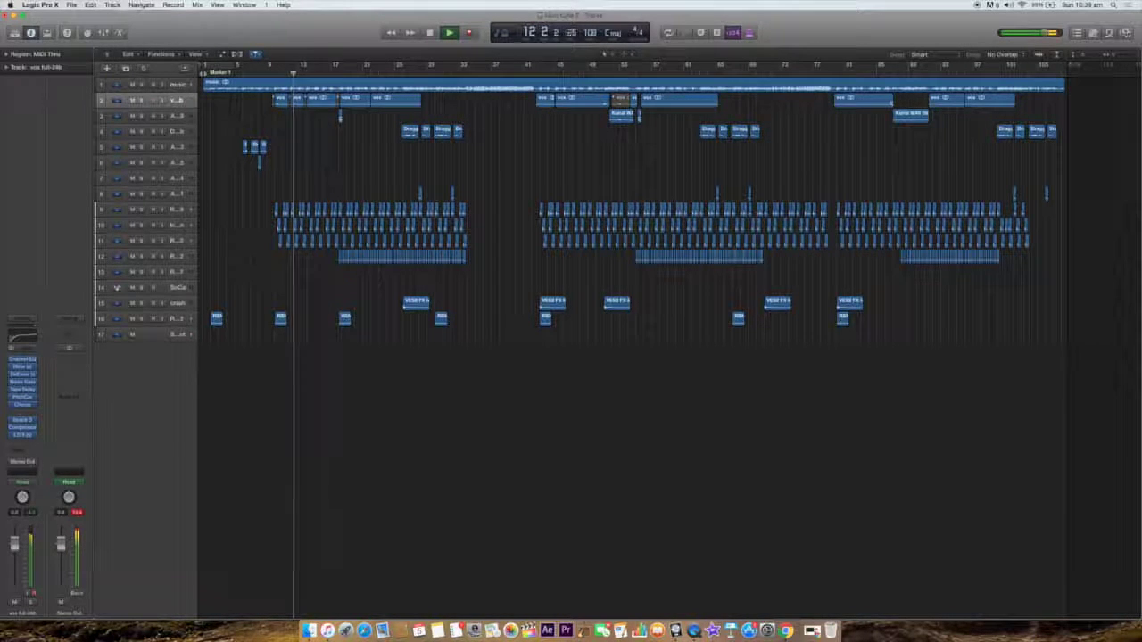
{"action": "left_click", "coordinate": [178, 102]}
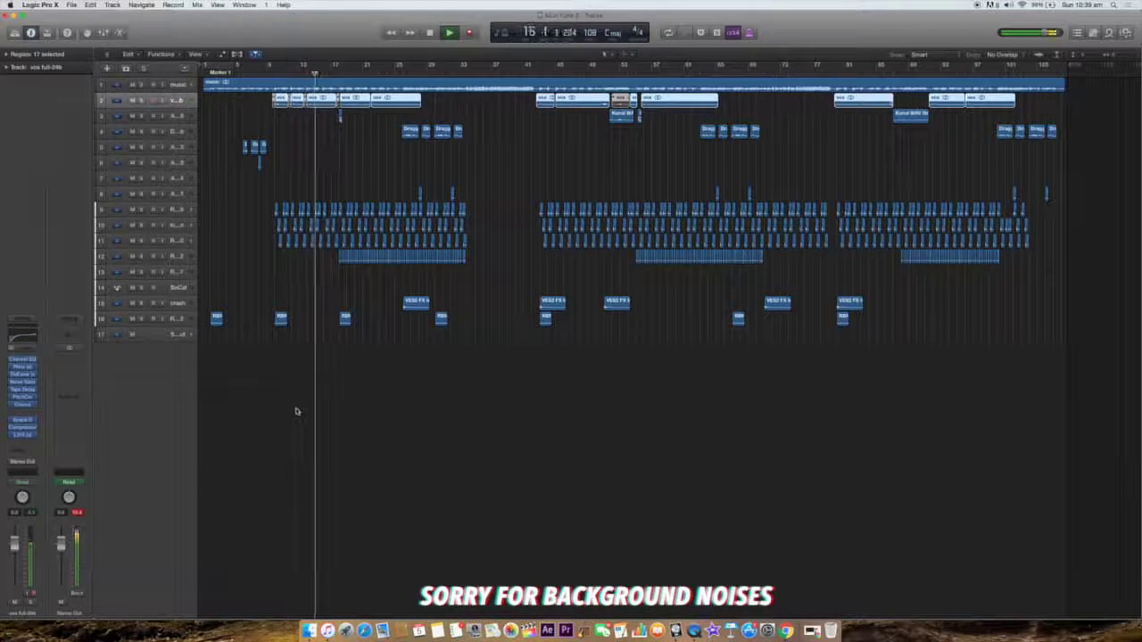
{"action": "key", "text": "space"}
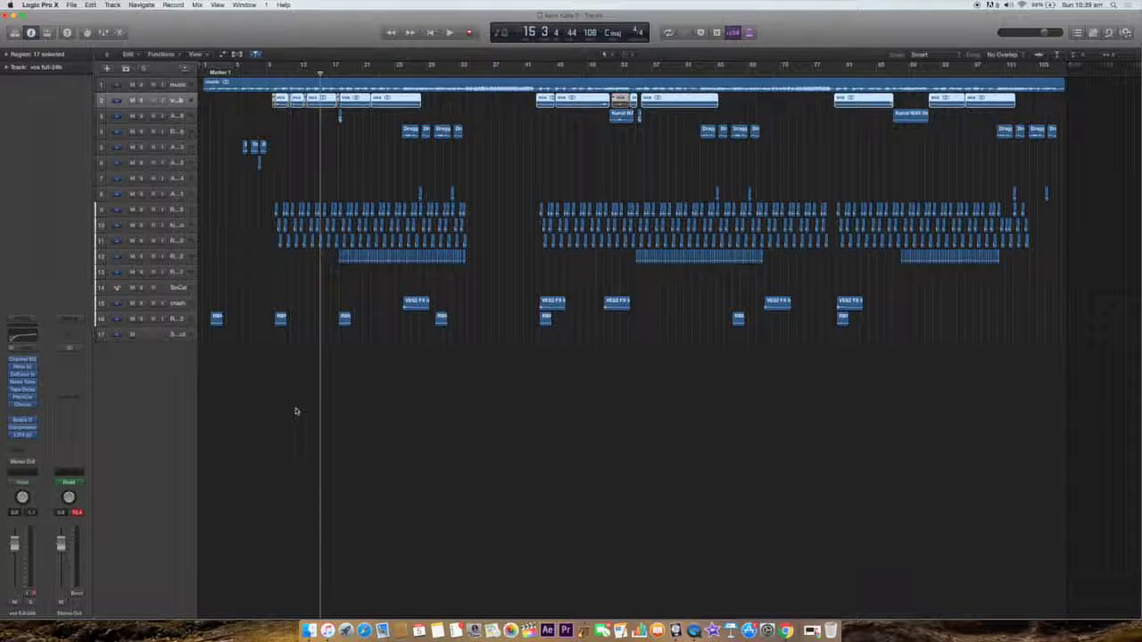
Adjust the track heights and horizontal zoom of the arrangement
{"action": "left_click", "coordinate": [1085, 59]}
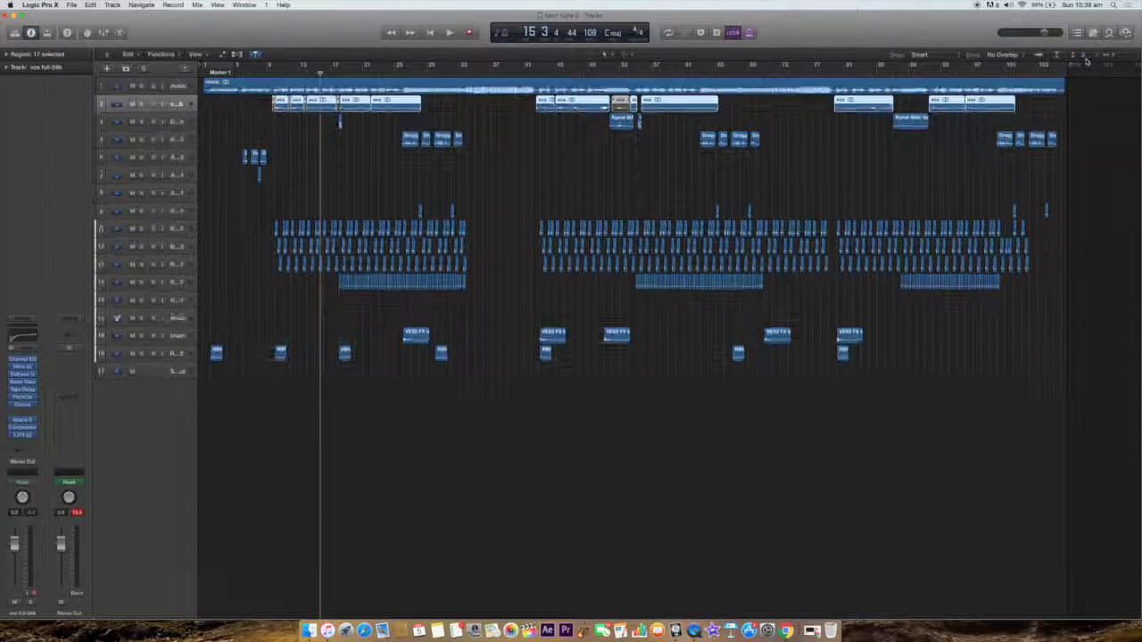
{"action": "key", "text": "ctrl+z"}
{"action": "left_click", "coordinate": [1095, 59]}
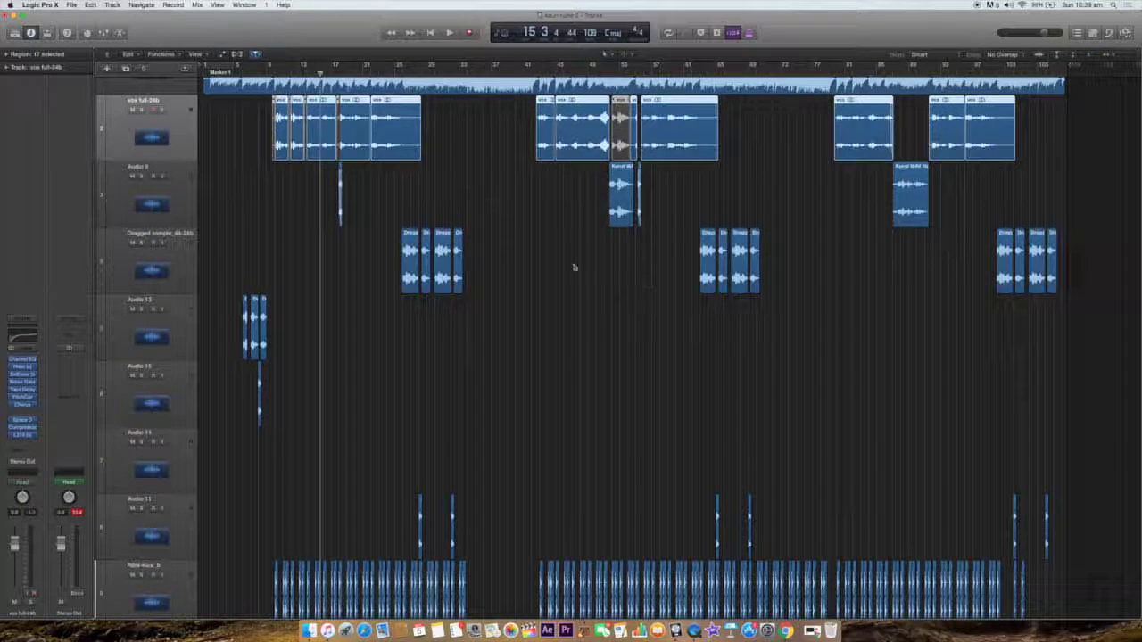
{"action": "key", "text": "super+Right"}
{"action": "key", "text": "super+Right"}
{"action": "key", "text": "super+Right"}
{"action": "key", "text": "super+Left"}
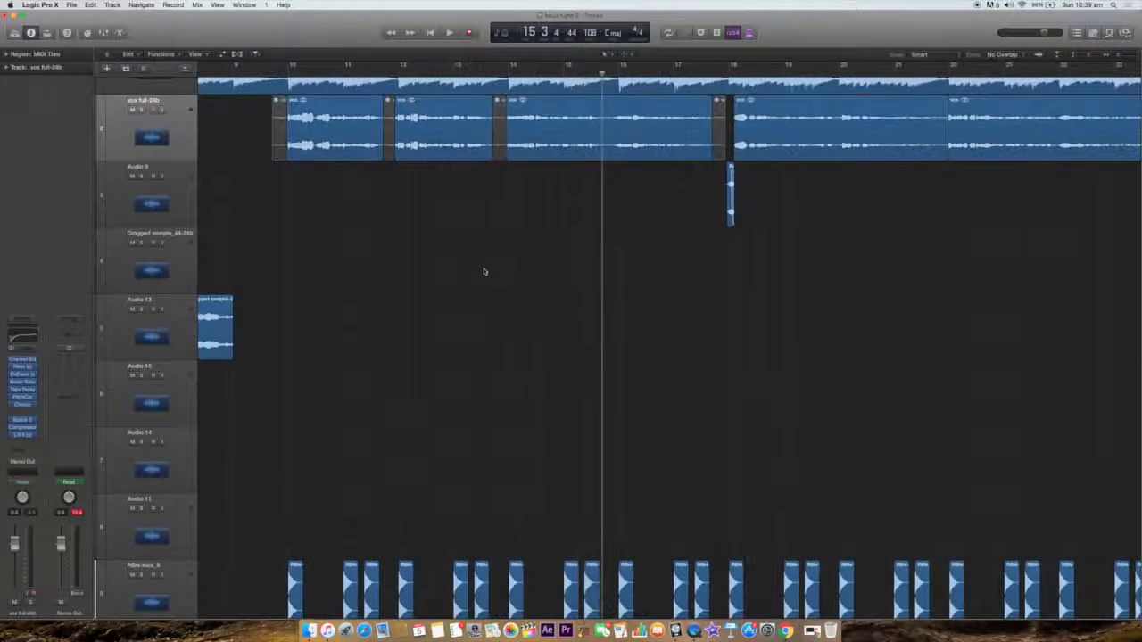
{"action": "scroll", "coordinate": [485, 268], "scroll_direction": "left", "scroll_amount": 5}
Select the vox full-24b regions, solo the track, and play it from bar 10
{"action": "left_click", "coordinate": [435, 71]}
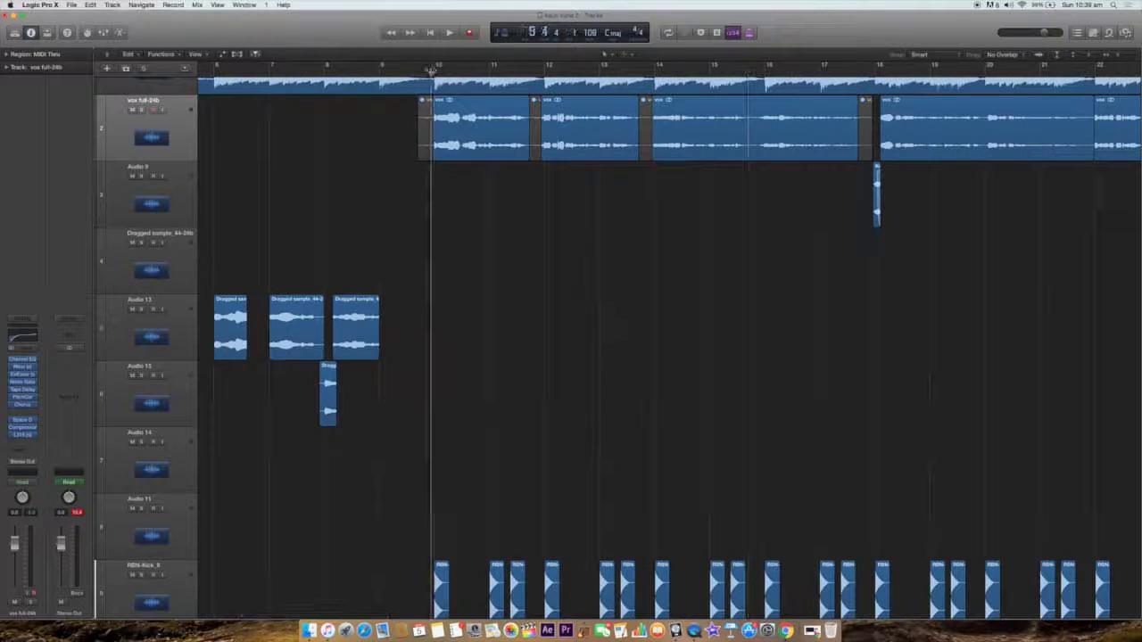
{"action": "left_click", "coordinate": [290, 89]}
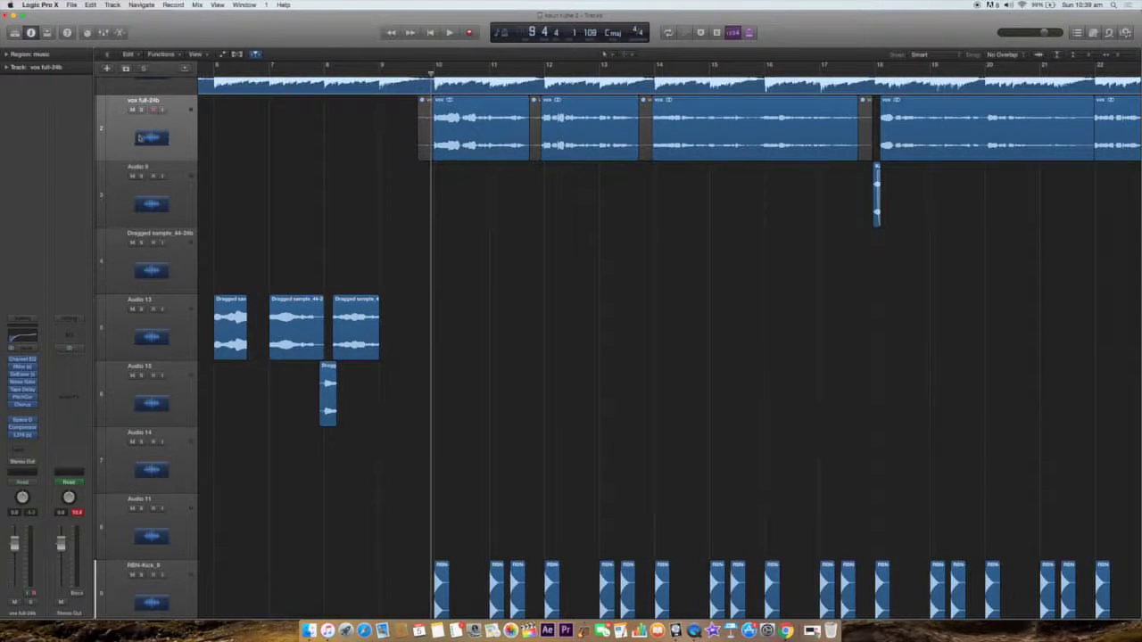
{"action": "left_click", "coordinate": [140, 137]}
{"action": "left_click", "coordinate": [141, 109]}
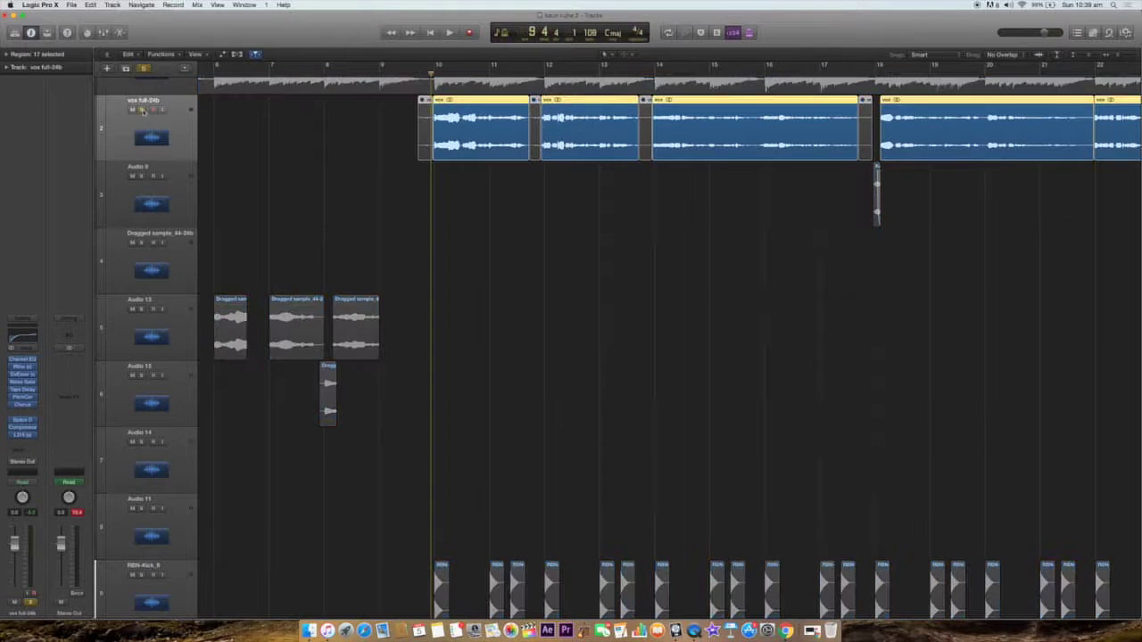
{"action": "key", "text": "space"}
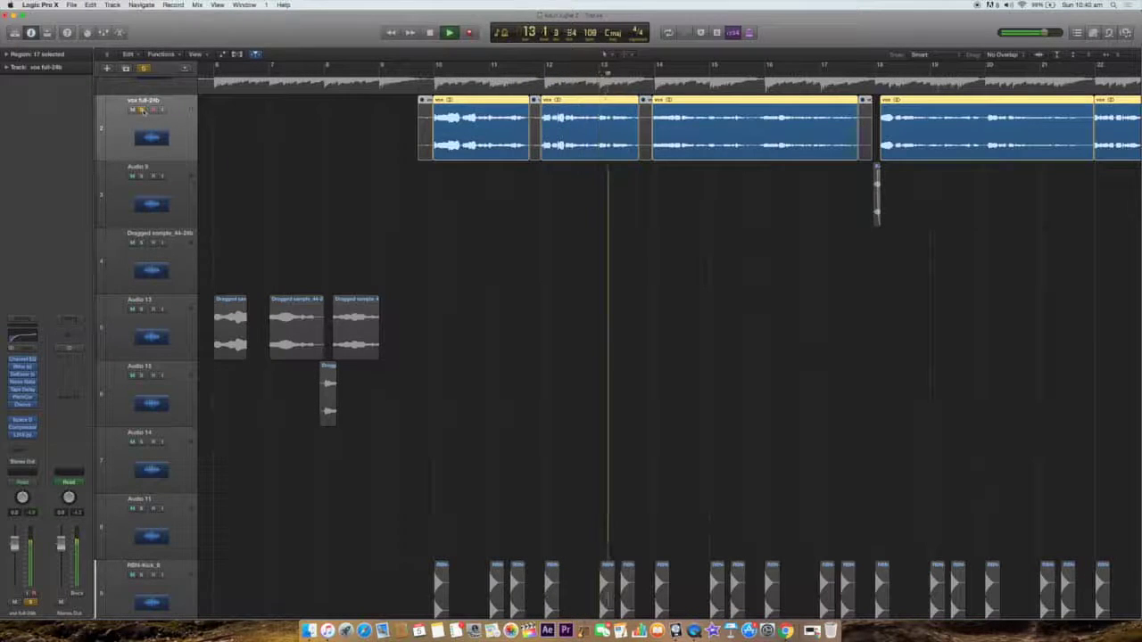
Stop at bar 10 and bypass the vocal's Channel EQ, Tape Delay, following inserts and sends
{"action": "key", "text": "space"}
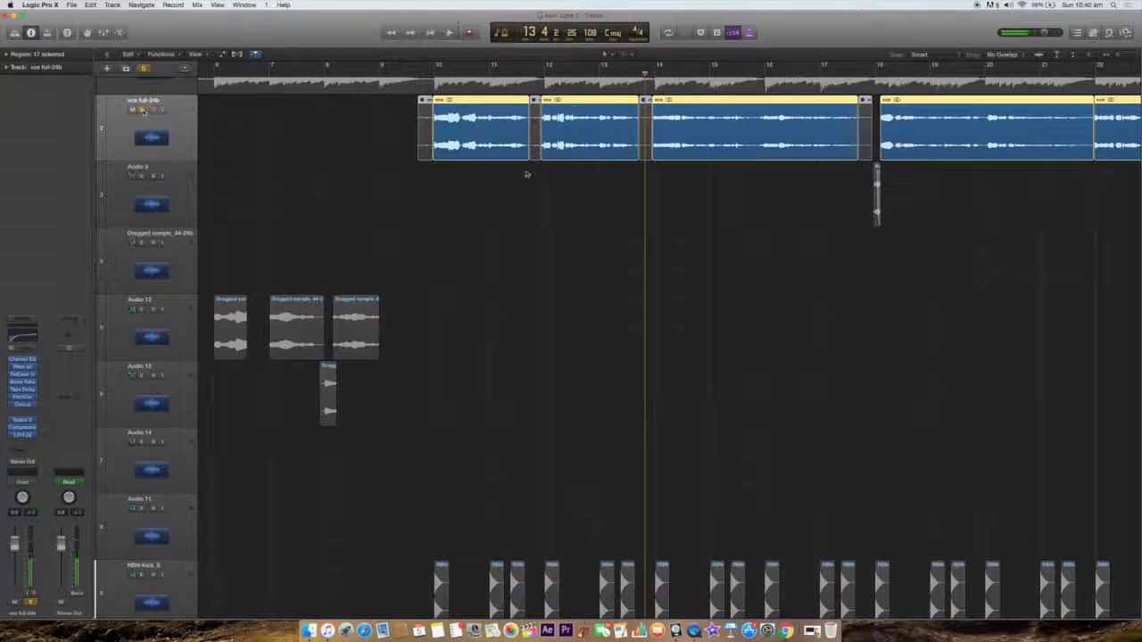
{"action": "left_click", "coordinate": [434, 71]}
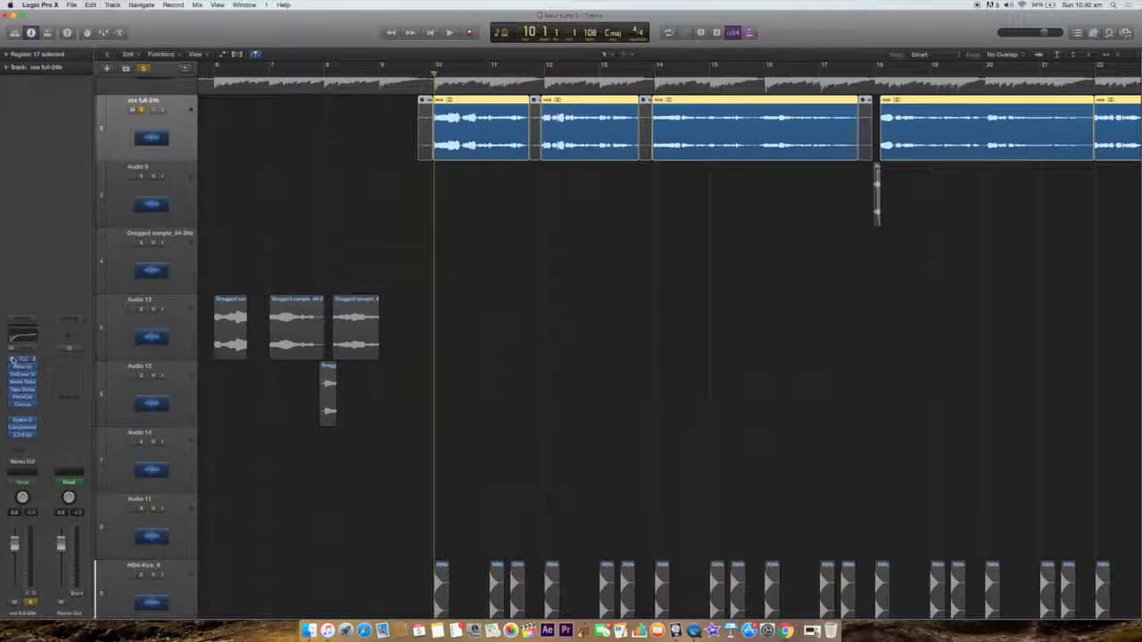
{"action": "left_click", "coordinate": [11, 359]}
{"action": "left_click", "coordinate": [12, 382]}
{"action": "left_click", "coordinate": [12, 397]}
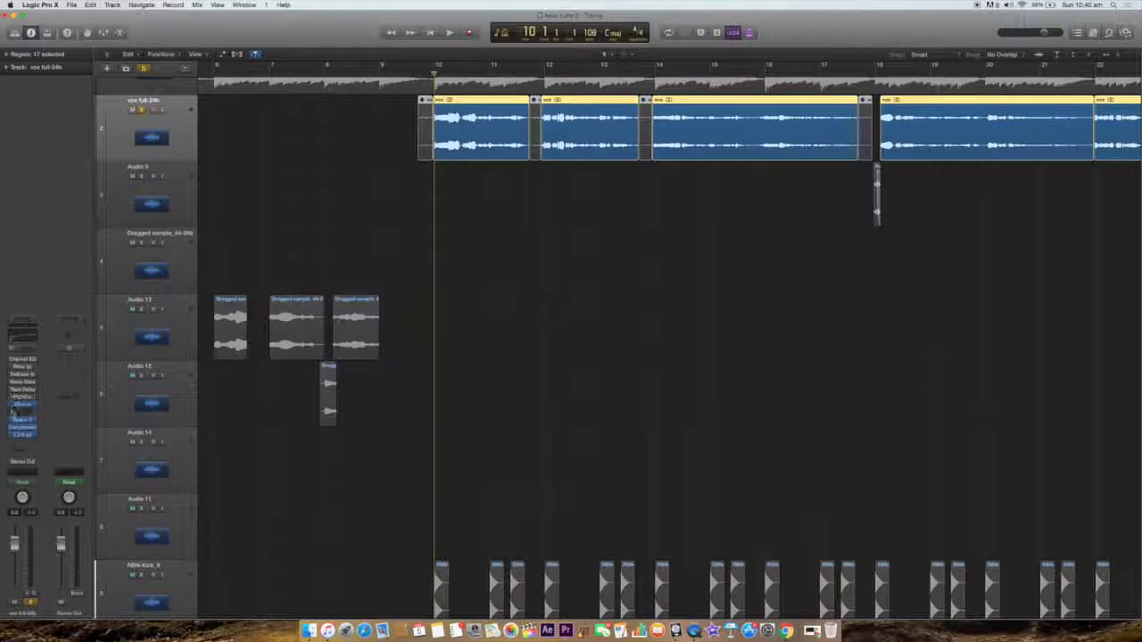
{"action": "left_click", "coordinate": [12, 404]}
{"action": "left_click", "coordinate": [16, 427]}
Audition the dry vocal, return to bar 10, and check the first insert slot's plugin choices
{"action": "key", "text": "space"}
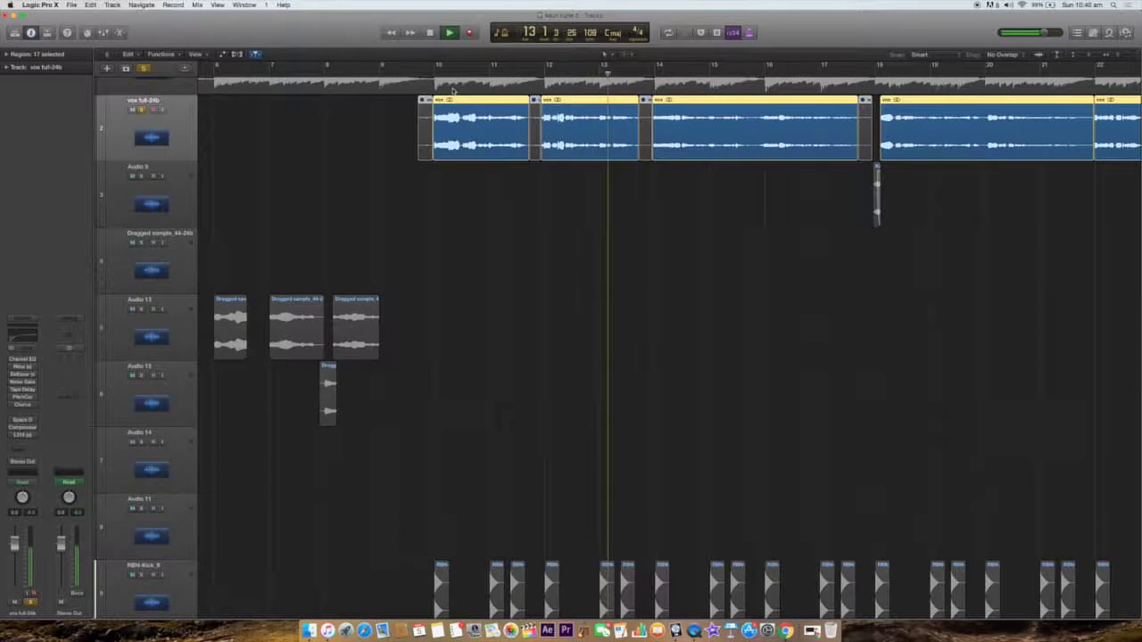
{"action": "key", "text": "space"}
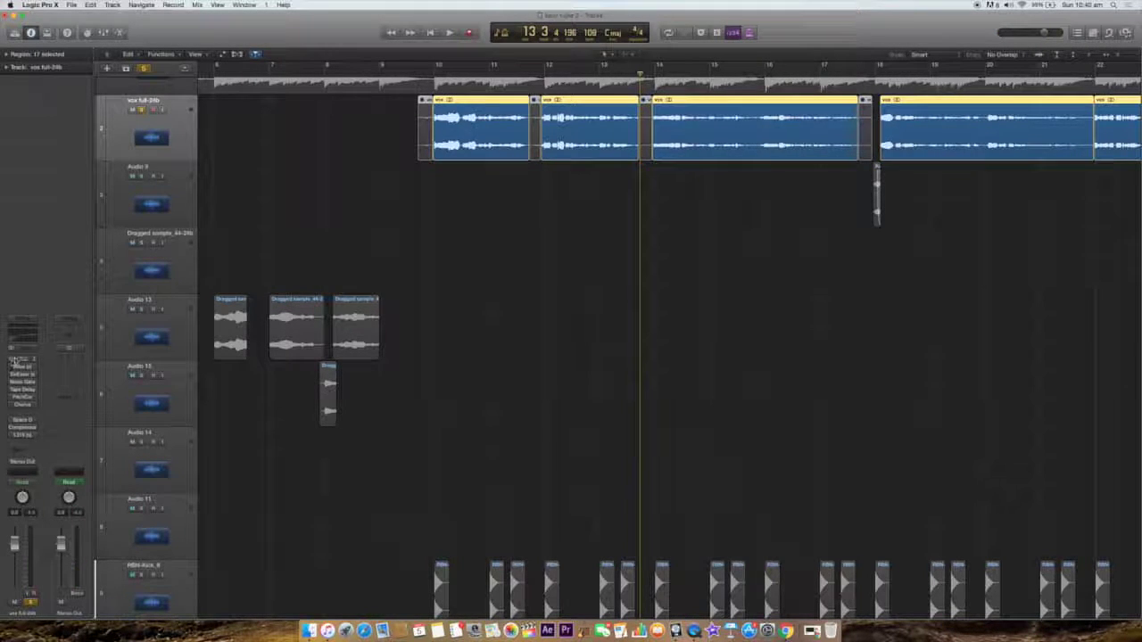
{"action": "left_click", "coordinate": [435, 72]}
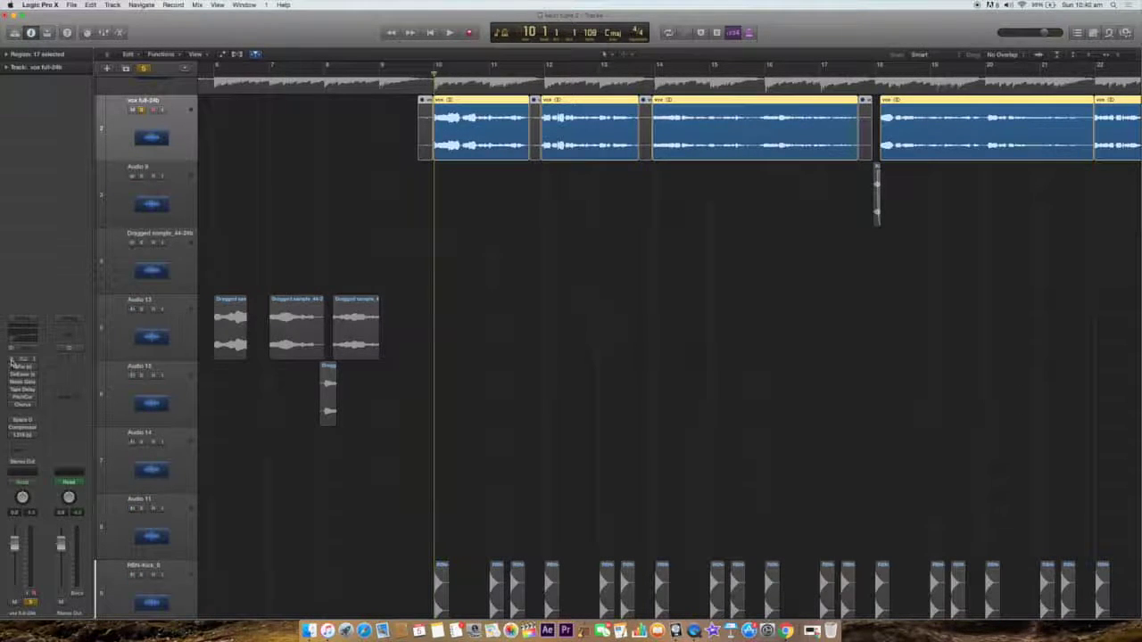
{"action": "left_click", "coordinate": [13, 362]}
{"action": "left_click", "coordinate": [10, 360]}
Check the Channel EQ curve (138 Hz high-pass, 7500 and 11600 Hz boosts), then close it
{"action": "left_click", "coordinate": [23, 360]}
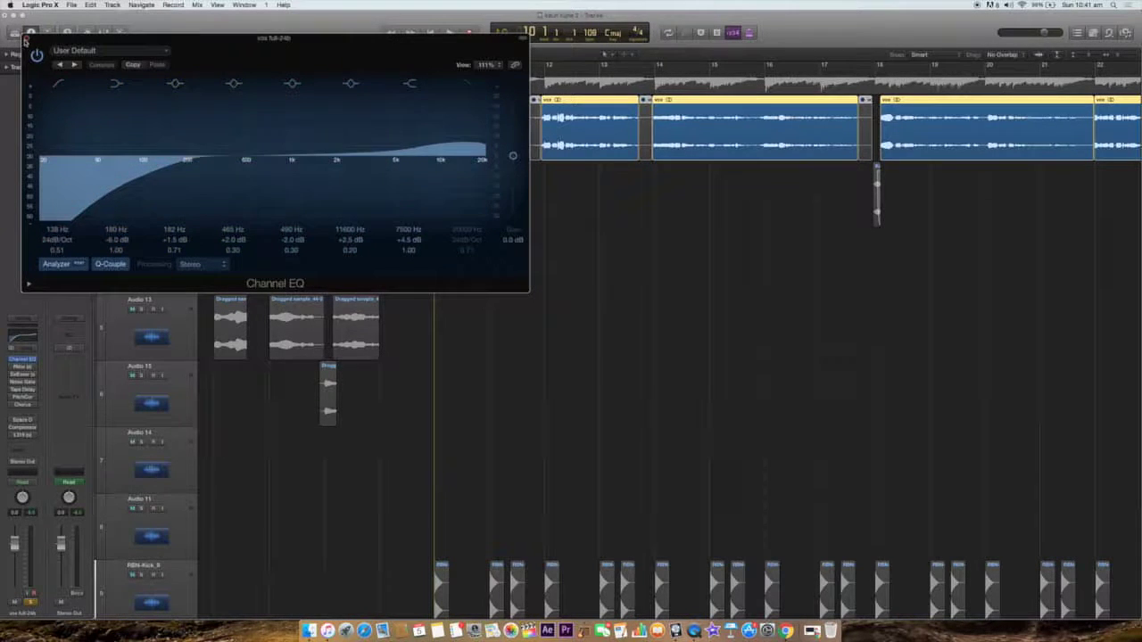
{"action": "left_click", "coordinate": [26, 37]}
{"action": "left_click", "coordinate": [519, 204]}
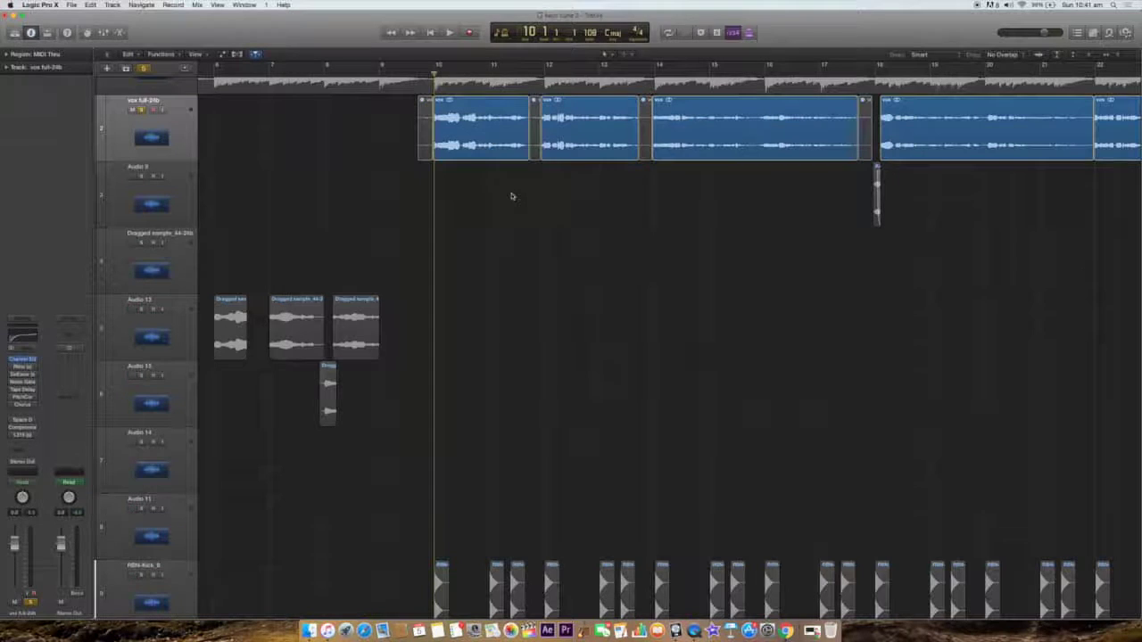
Play the soloed vocal with only the EQ active, replay from bar 10, then park the playhead there
{"action": "key", "text": "space"}
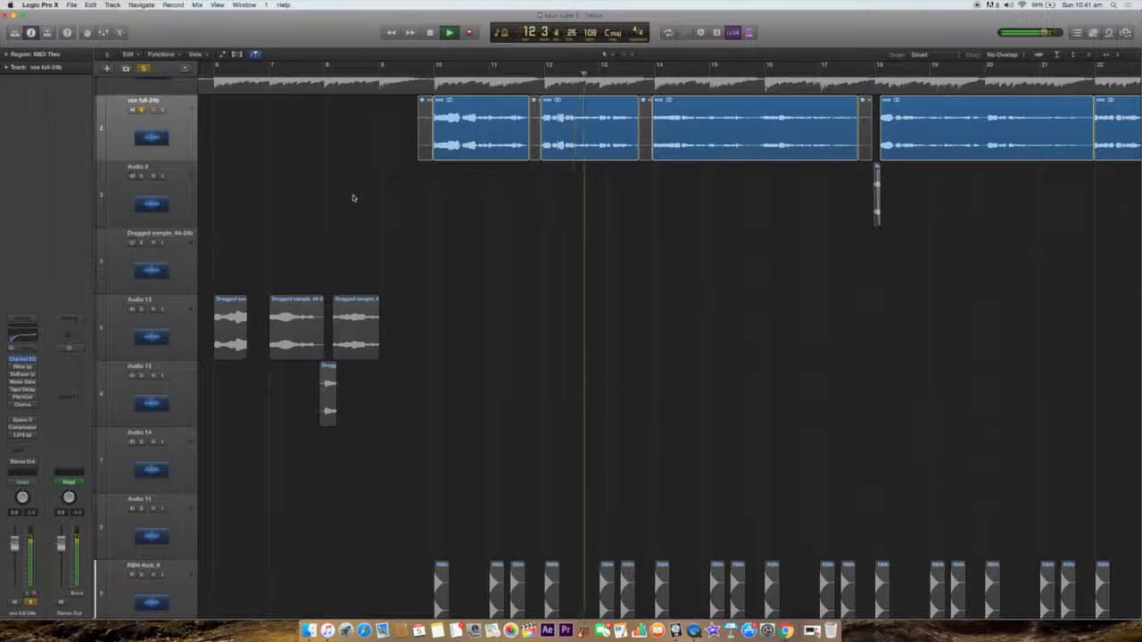
{"action": "key", "text": "space"}
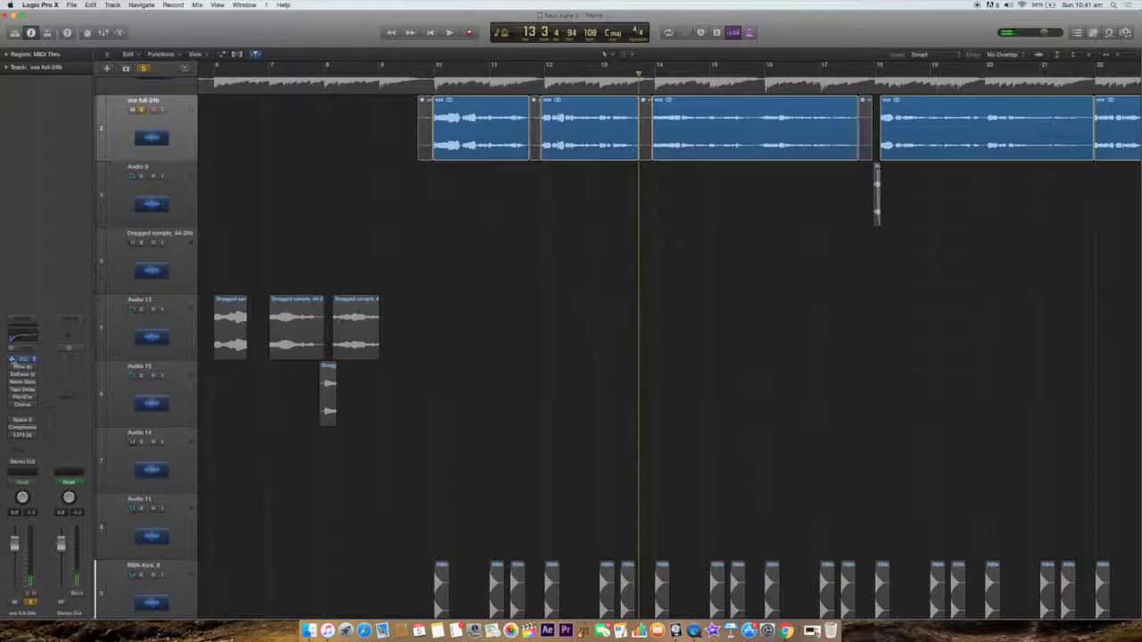
{"action": "double_click", "coordinate": [435, 72]}
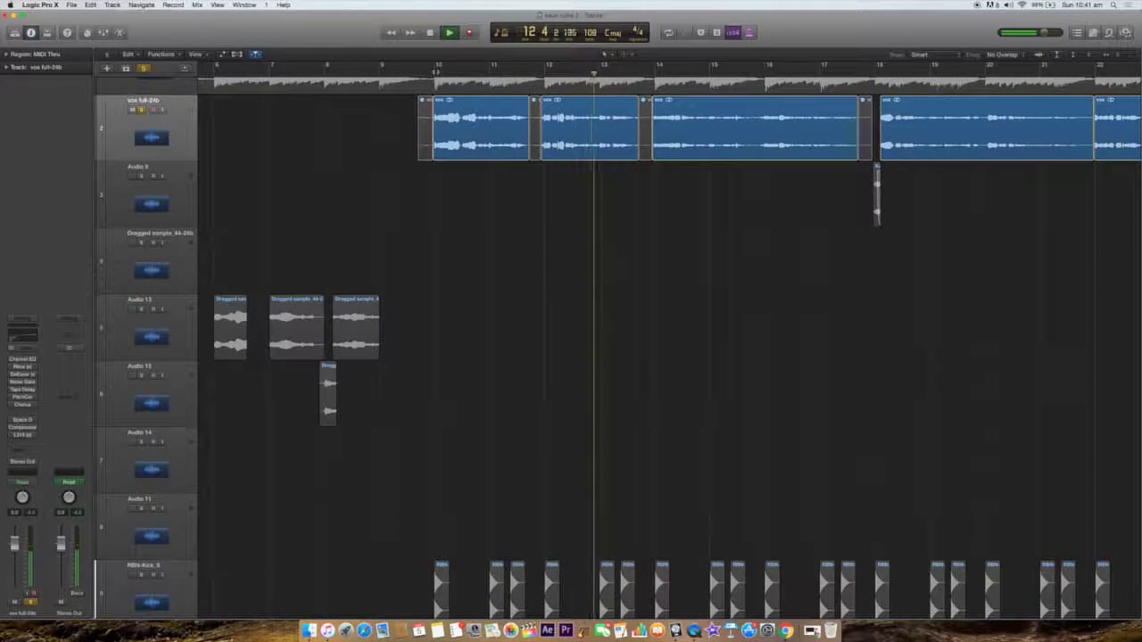
{"action": "key", "text": "space"}
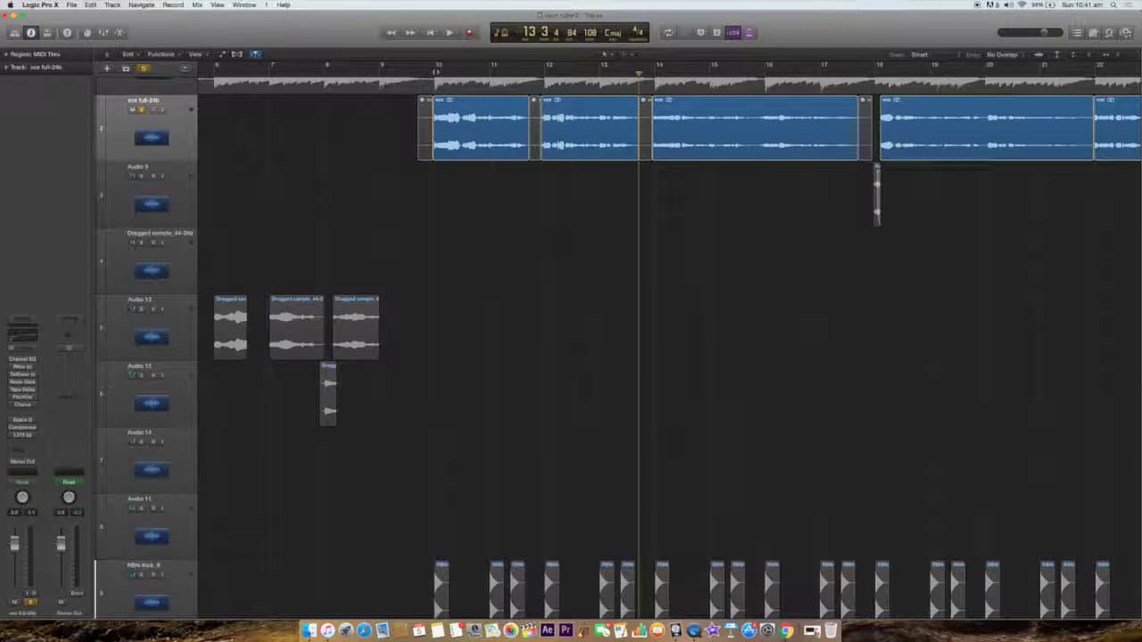
{"action": "left_click", "coordinate": [434, 70]}
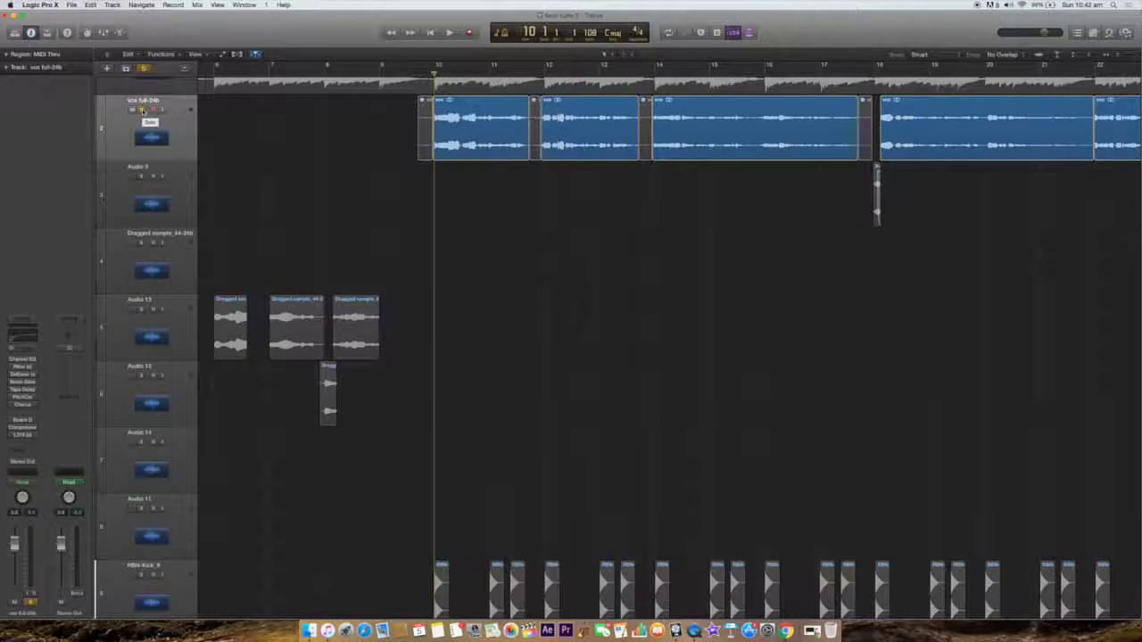
Unsolo the vocal, then open, review and close the RVox compressor window
{"action": "left_click", "coordinate": [140, 110]}
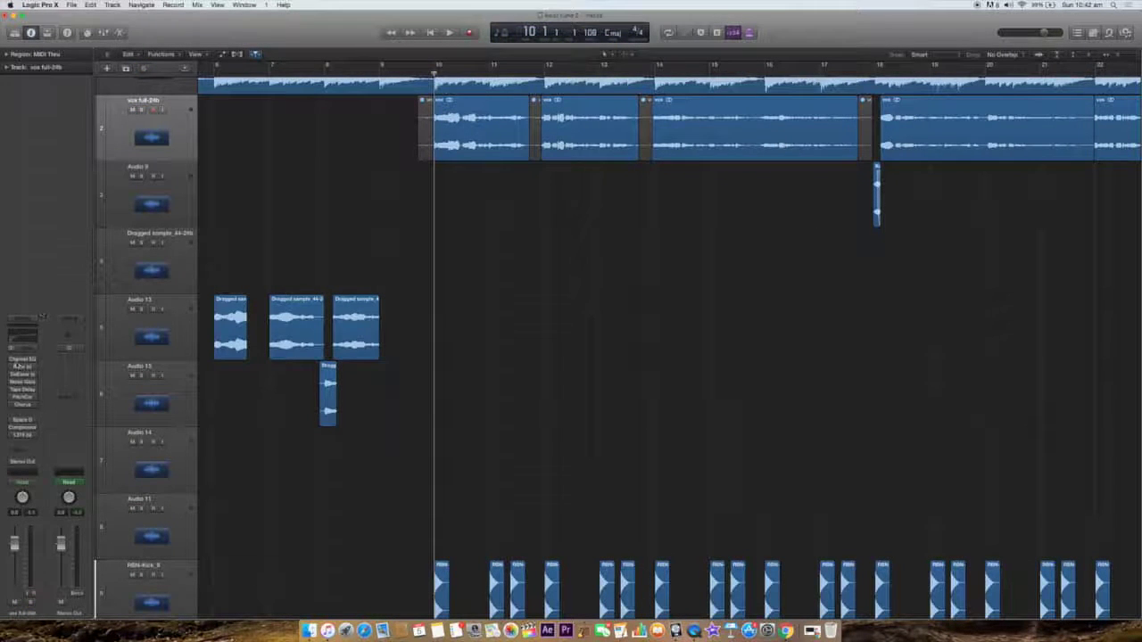
{"action": "left_click", "coordinate": [22, 367]}
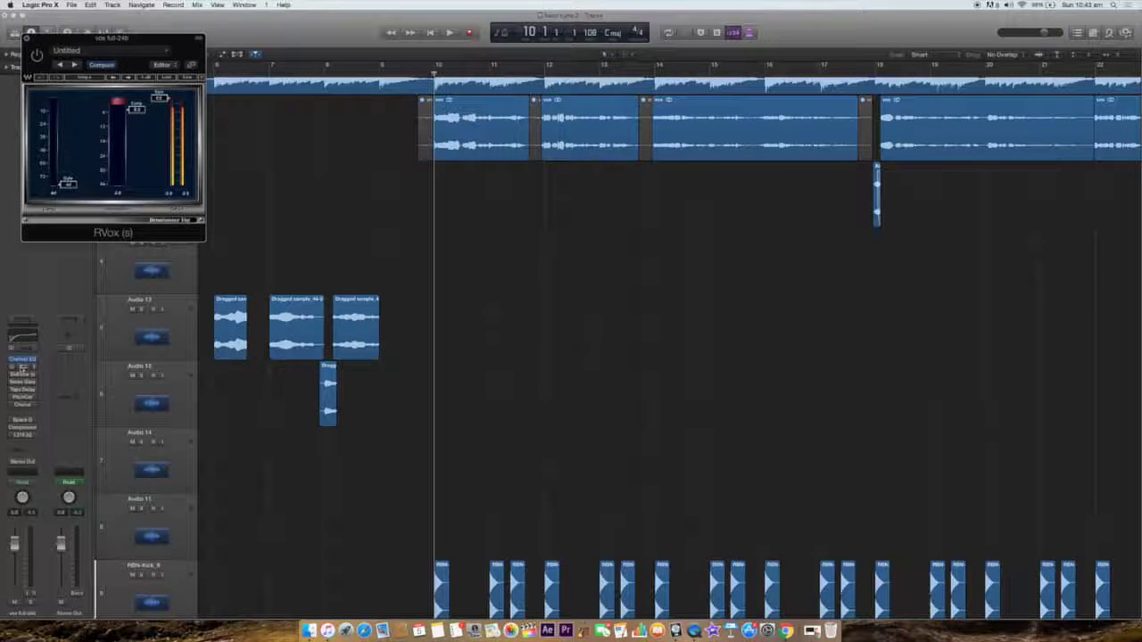
{"action": "left_click", "coordinate": [22, 366]}
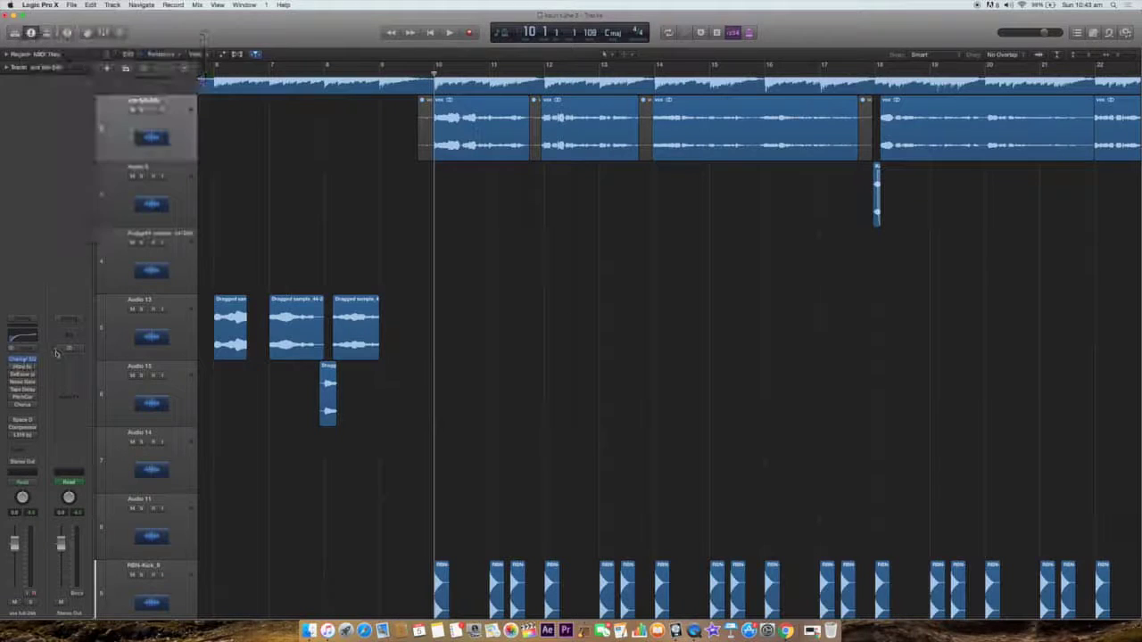
{"action": "left_click", "coordinate": [23, 374]}
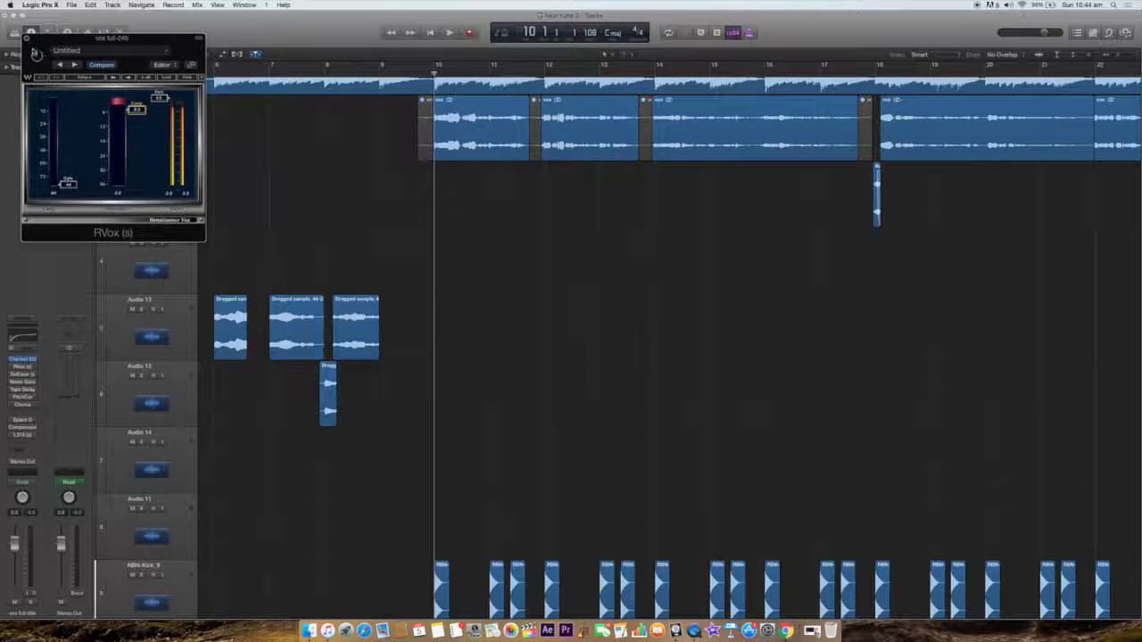
{"action": "left_click", "coordinate": [25, 39]}
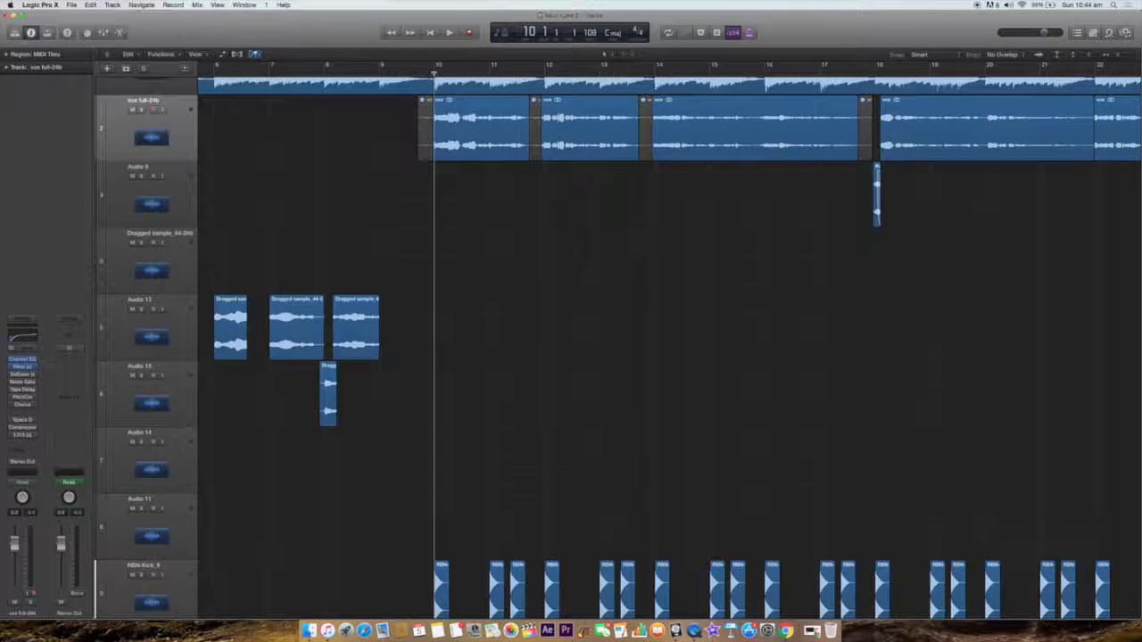
Play from just before bar 10, select all 17 vox full regions, and replay from there
{"action": "left_click", "coordinate": [420, 70]}
{"action": "key", "text": "space"}
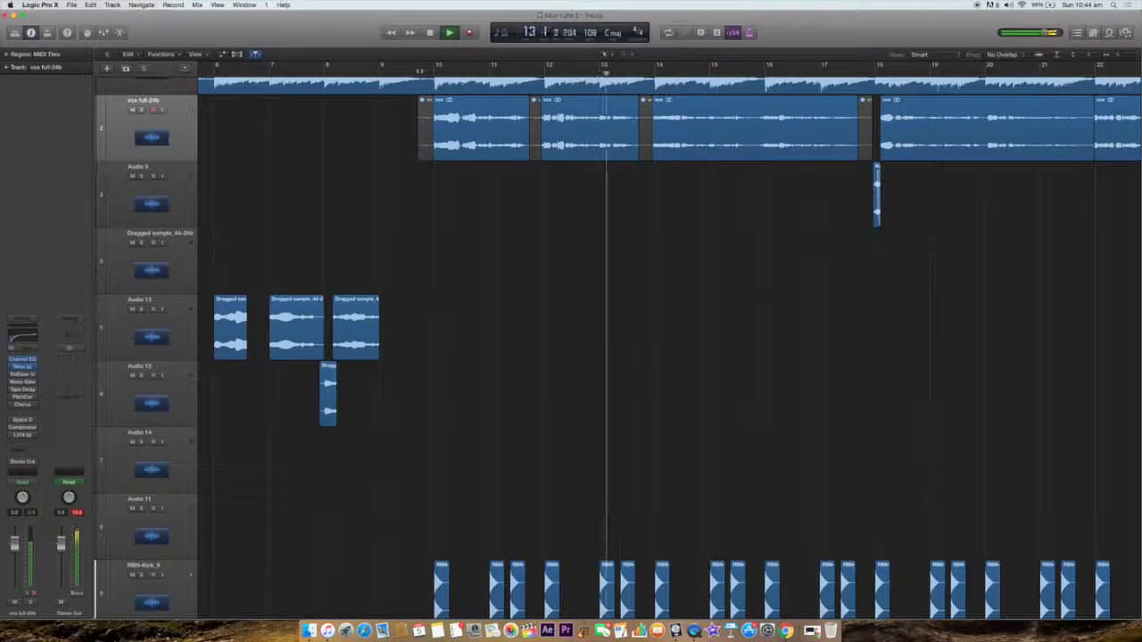
{"action": "key", "text": "space"}
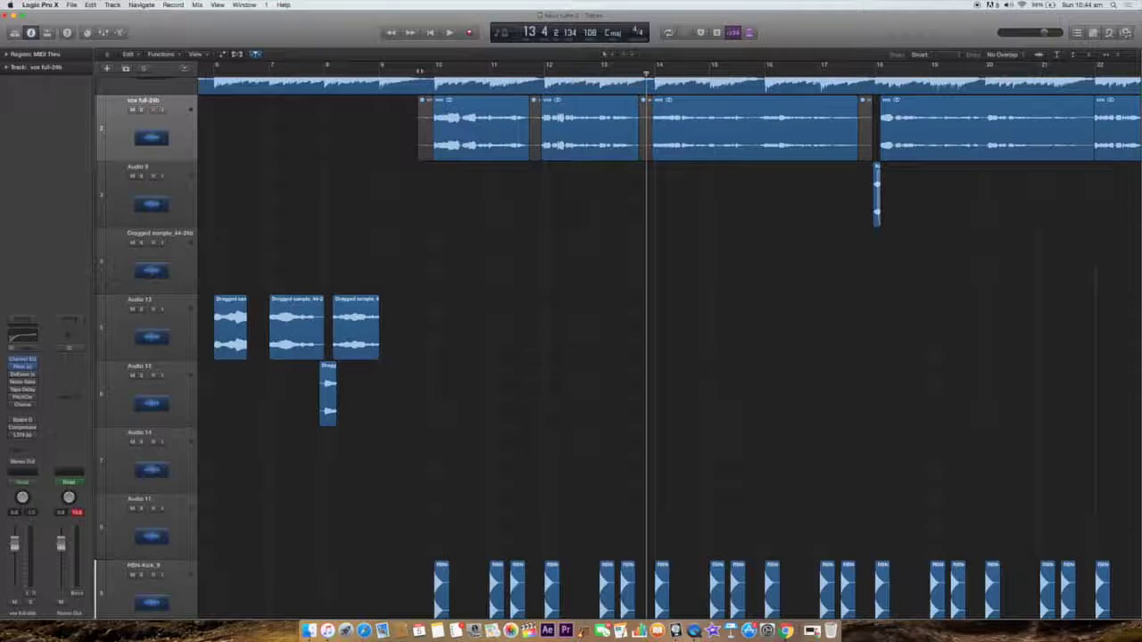
{"action": "left_click", "coordinate": [143, 147]}
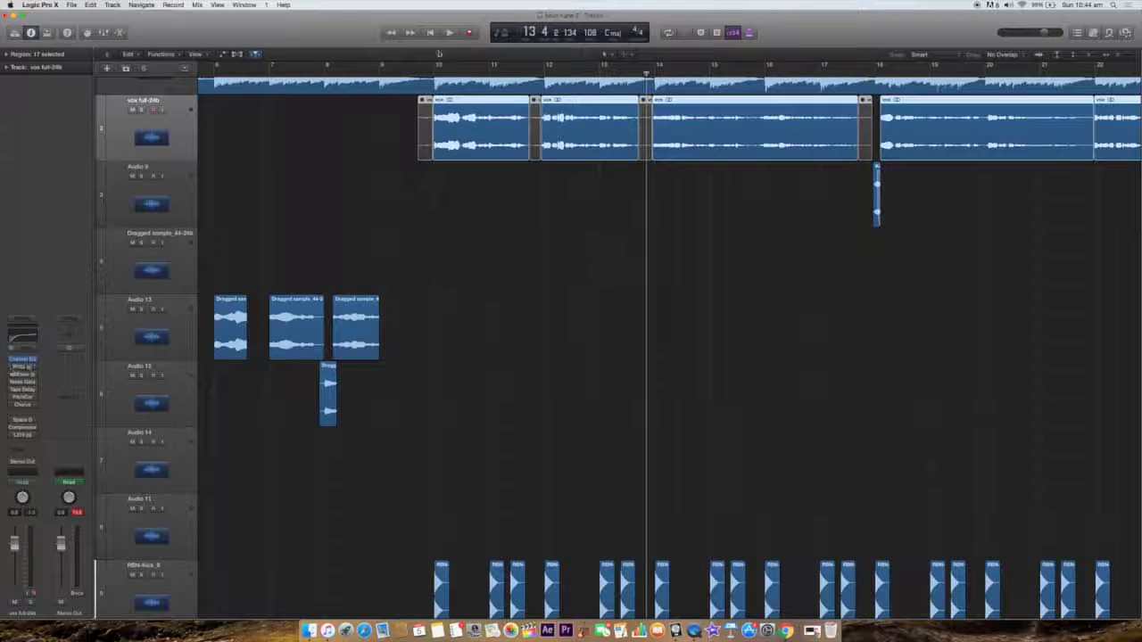
{"action": "left_click", "coordinate": [420, 71]}
{"action": "key", "text": "space"}
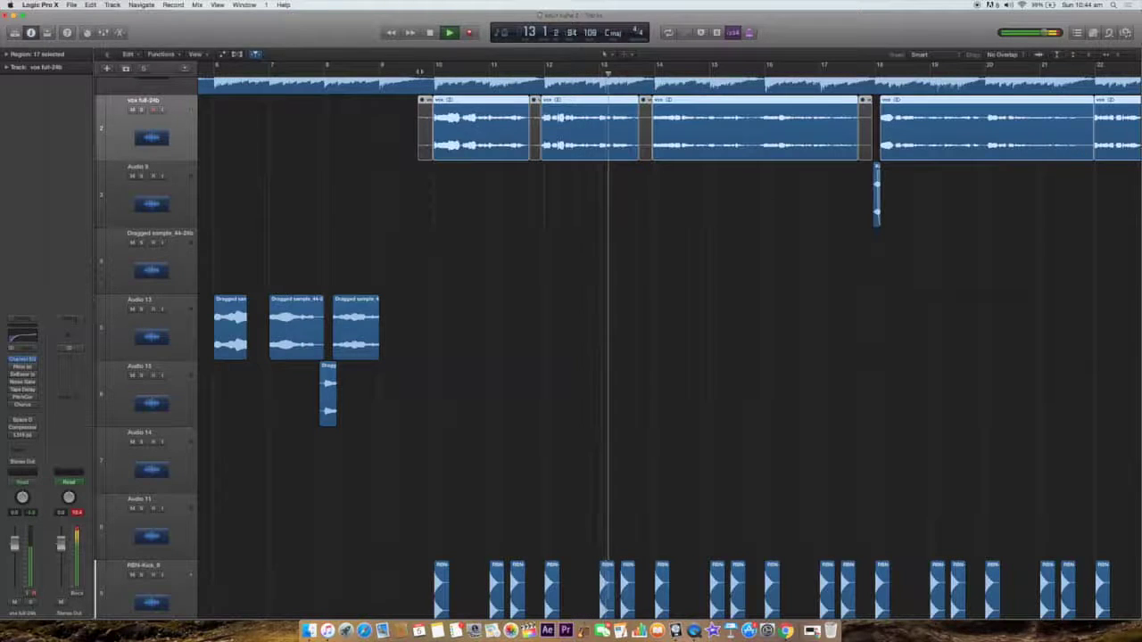
{"action": "key", "text": "space"}
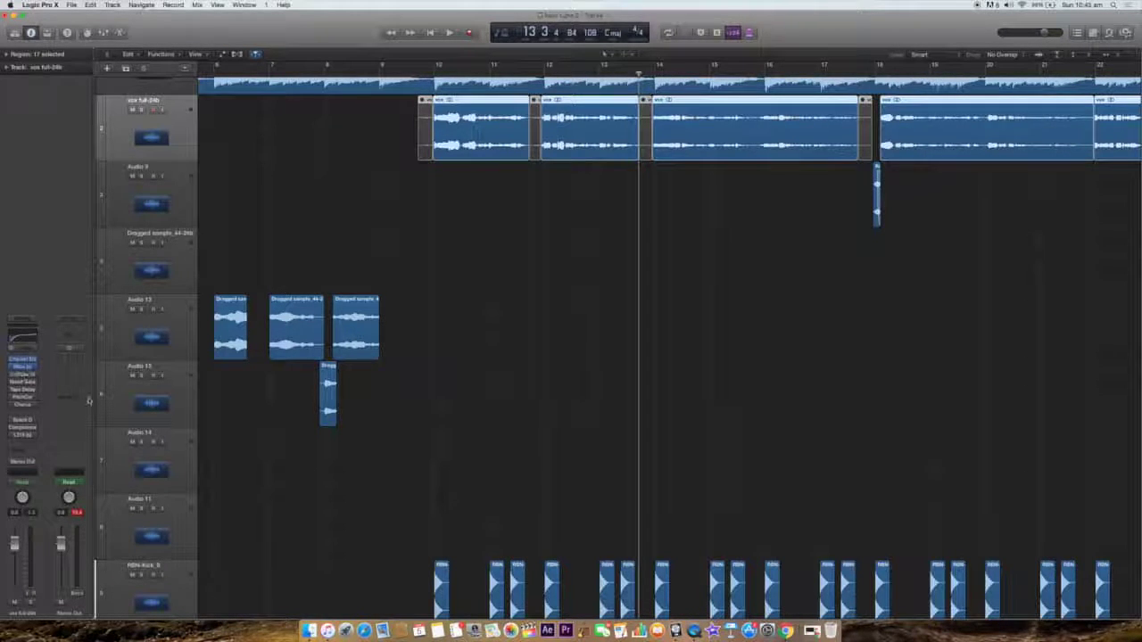
Open the DeEsser plugin, toggle its bypass, and set the playhead just before bar 10
{"action": "left_click", "coordinate": [21, 374]}
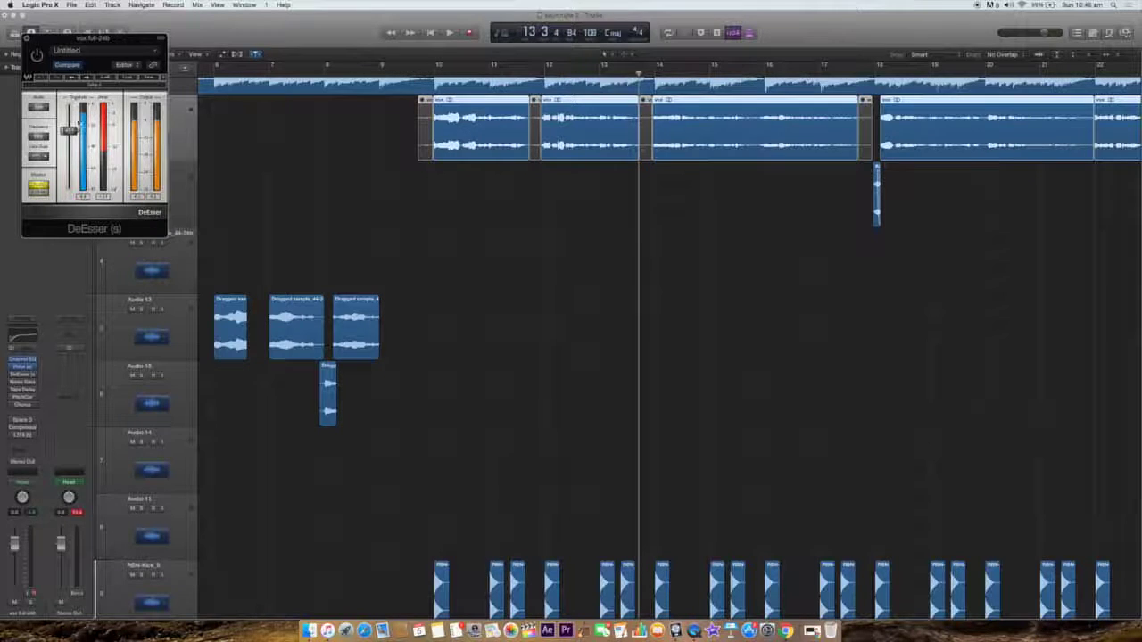
{"action": "left_click", "coordinate": [433, 75]}
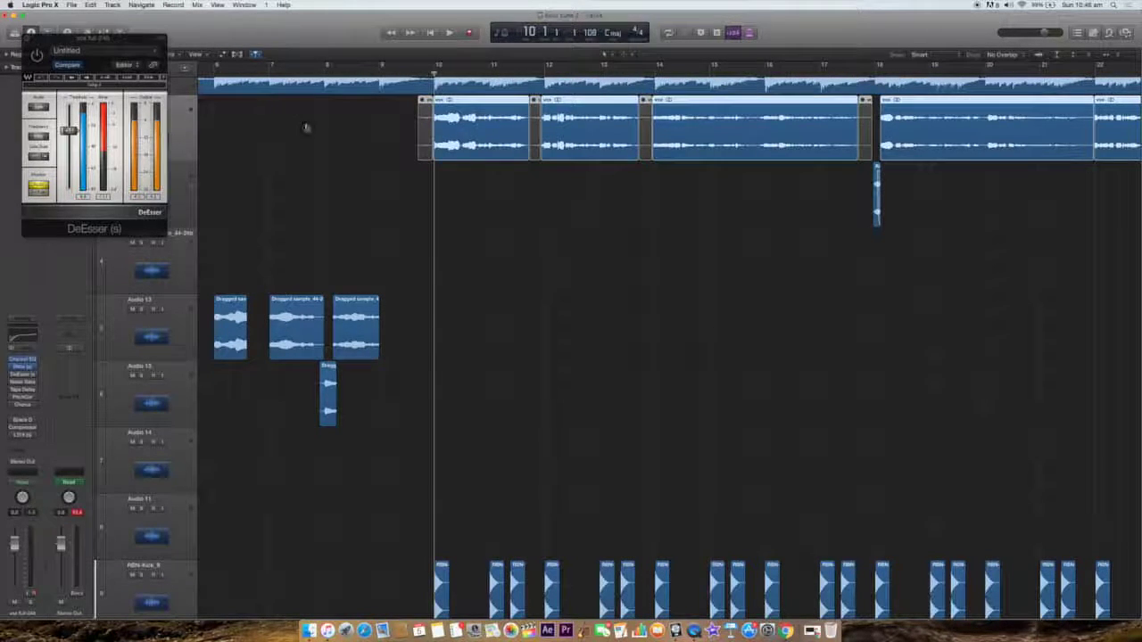
{"action": "left_click", "coordinate": [39, 56]}
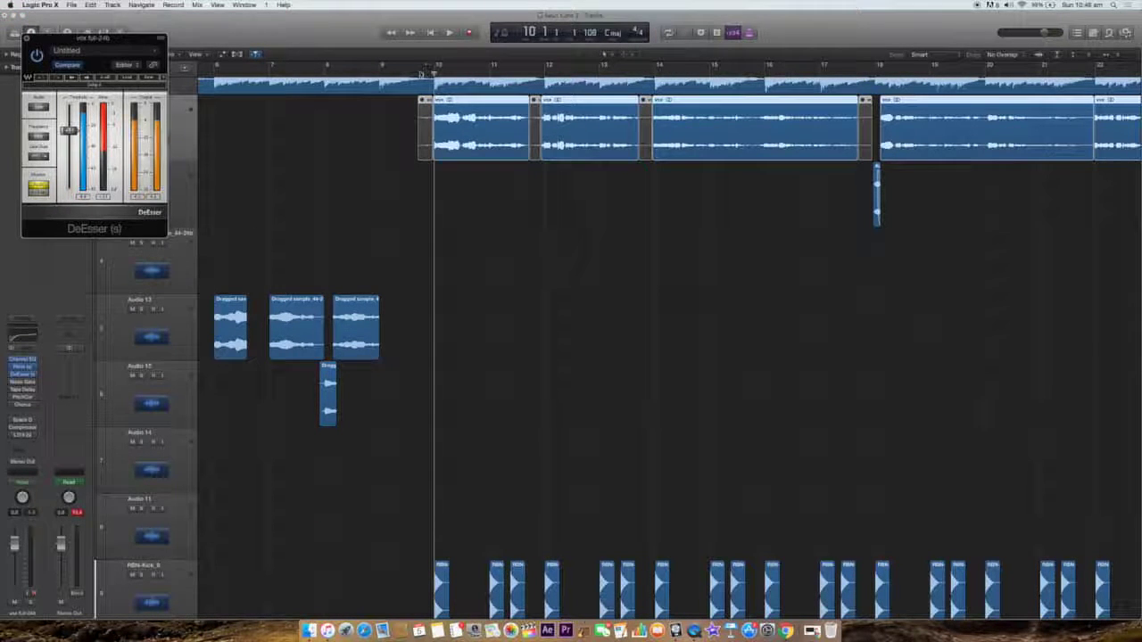
{"action": "left_click", "coordinate": [419, 72]}
{"action": "key", "text": "space"}
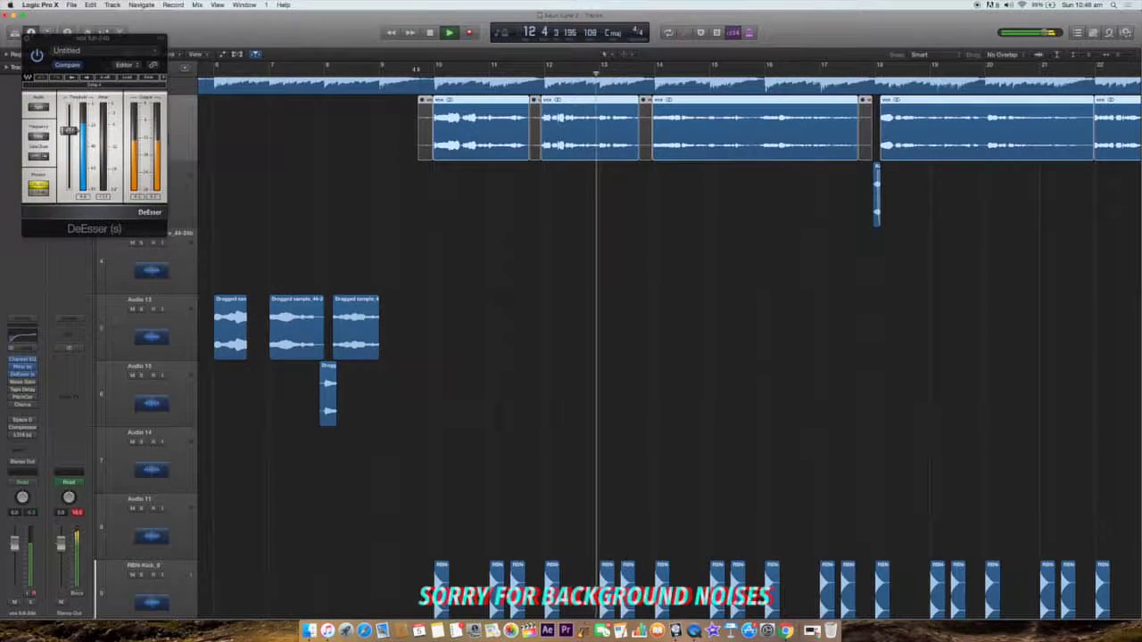
{"action": "key", "text": "space"}
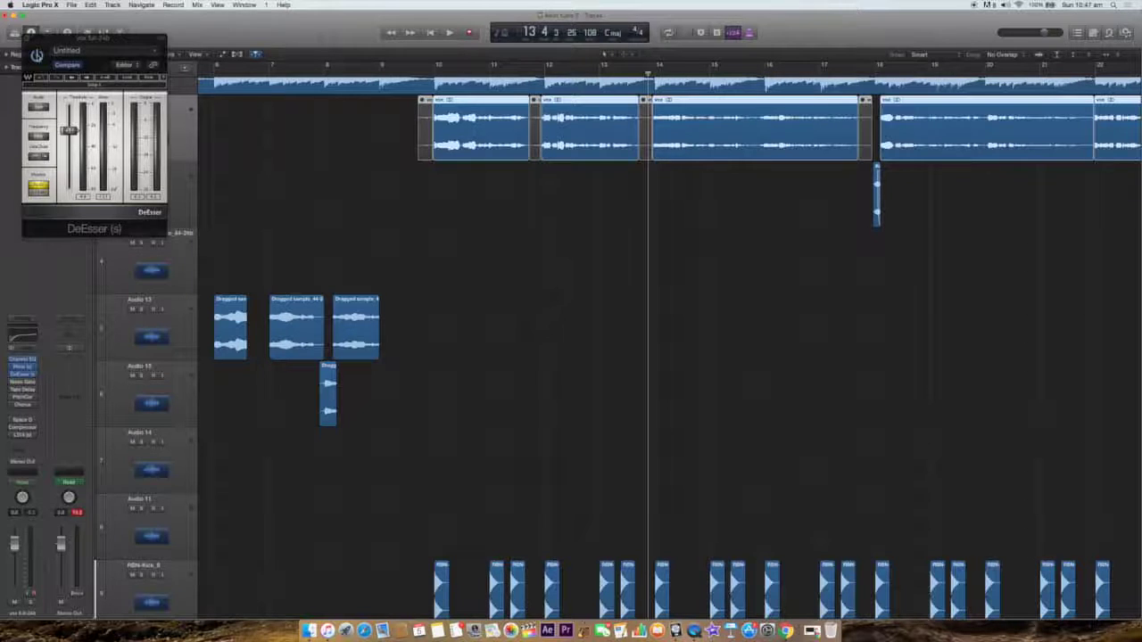
{"action": "left_click", "coordinate": [36, 55]}
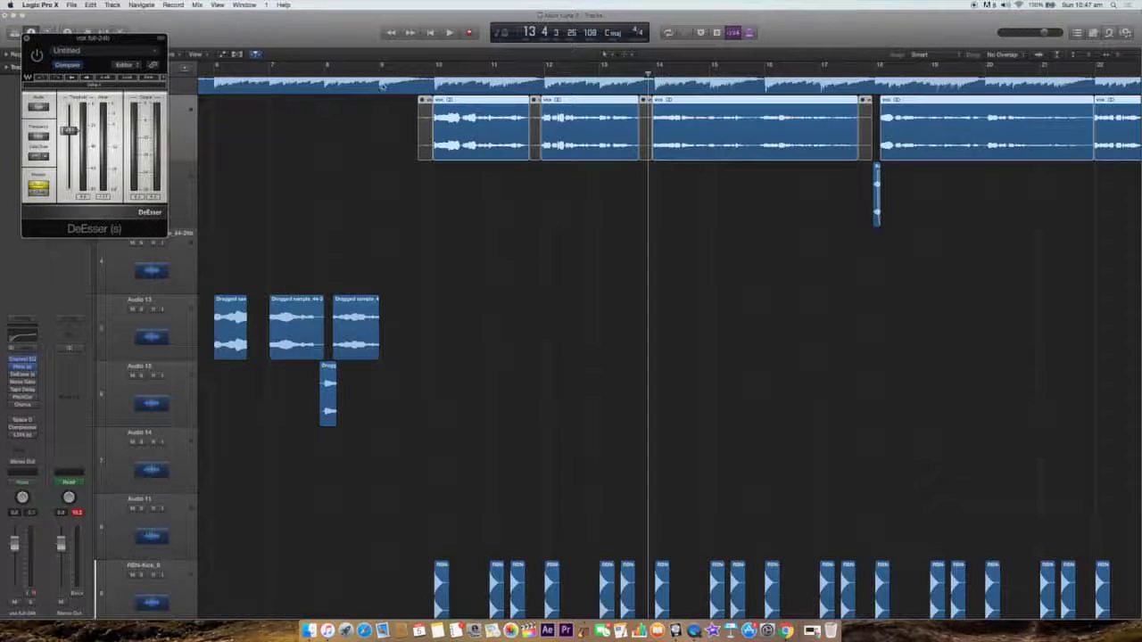
{"action": "left_click", "coordinate": [424, 73]}
{"action": "key", "text": "space"}
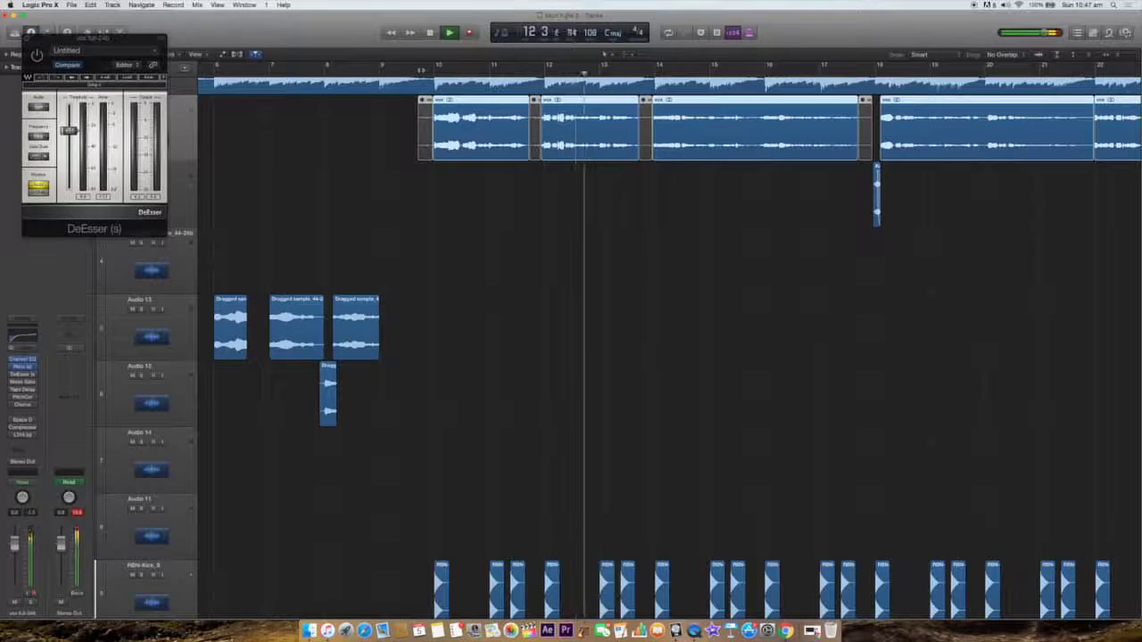
{"action": "key", "text": "space"}
{"action": "left_click", "coordinate": [38, 55]}
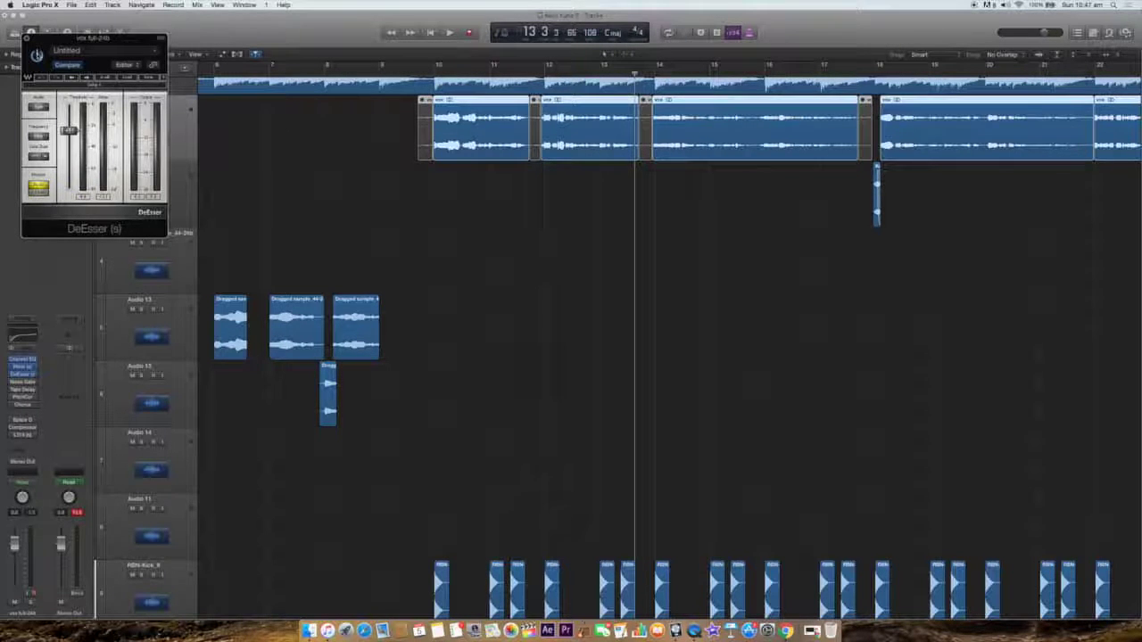
Swap the DeEsser window for the Noise Gate plugin, moved clear of the inspector
{"action": "left_click", "coordinate": [28, 39]}
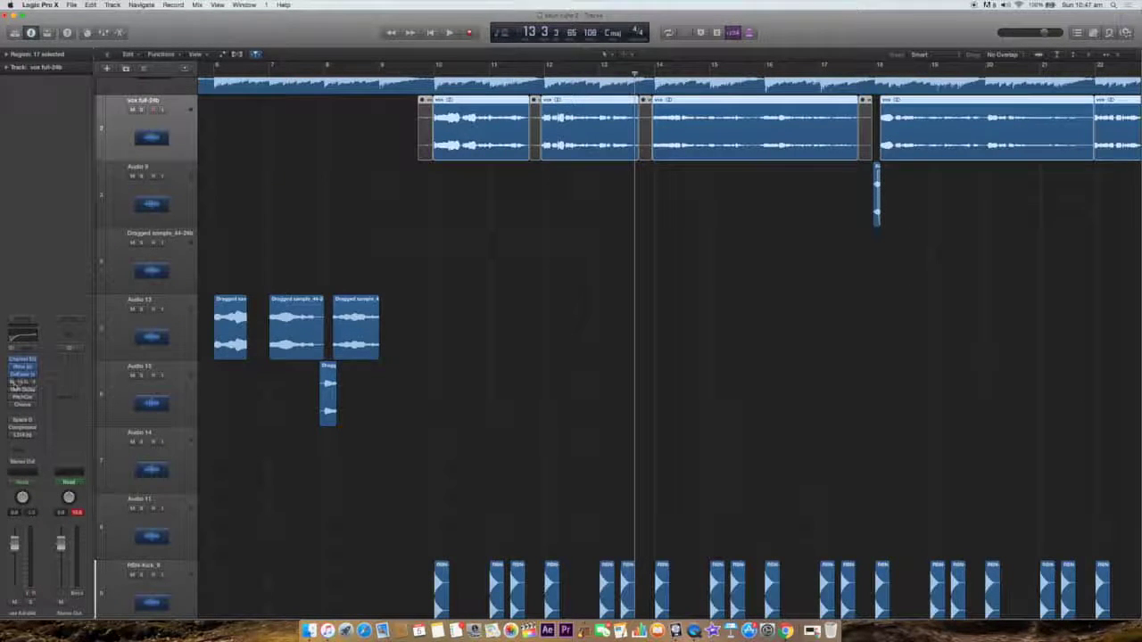
{"action": "left_click", "coordinate": [21, 381]}
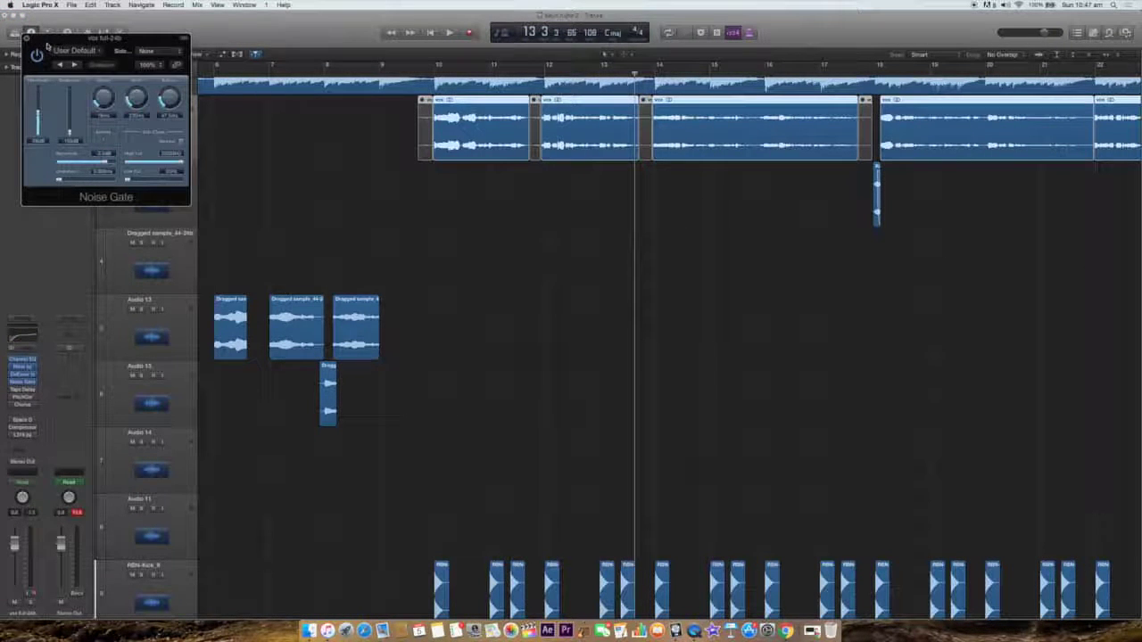
{"action": "left_click_drag", "start_coordinate": [47, 42], "coordinate": [51, 102]}
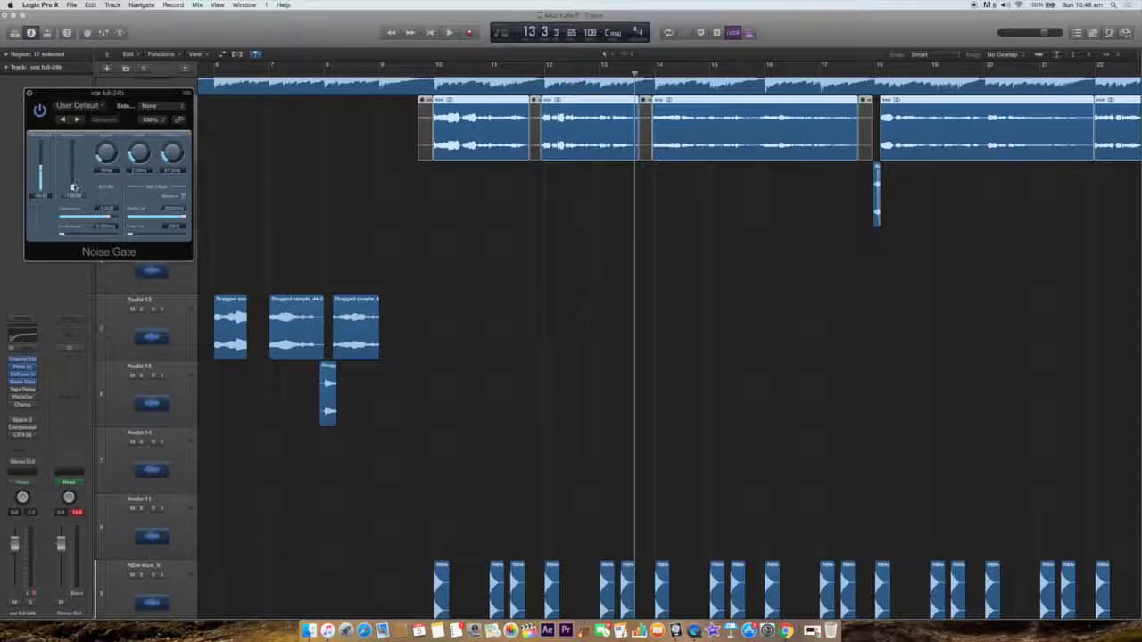
Adjust the Noise Gate Threshold slider, finishing with it raised
{"action": "left_click_drag", "start_coordinate": [40, 168], "coordinate": [40, 142]}
{"action": "left_click_drag", "start_coordinate": [138, 154], "coordinate": [138, 147]}
{"action": "left_click_drag", "start_coordinate": [39, 141], "coordinate": [47, 174]}
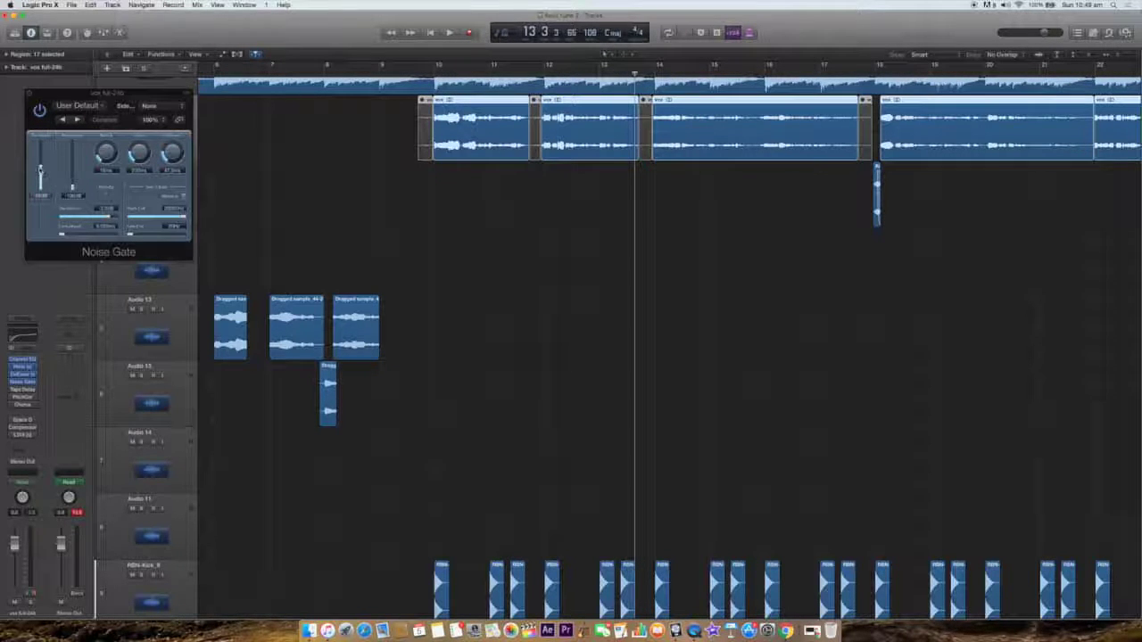
{"action": "left_click_drag", "start_coordinate": [40, 170], "coordinate": [40, 143]}
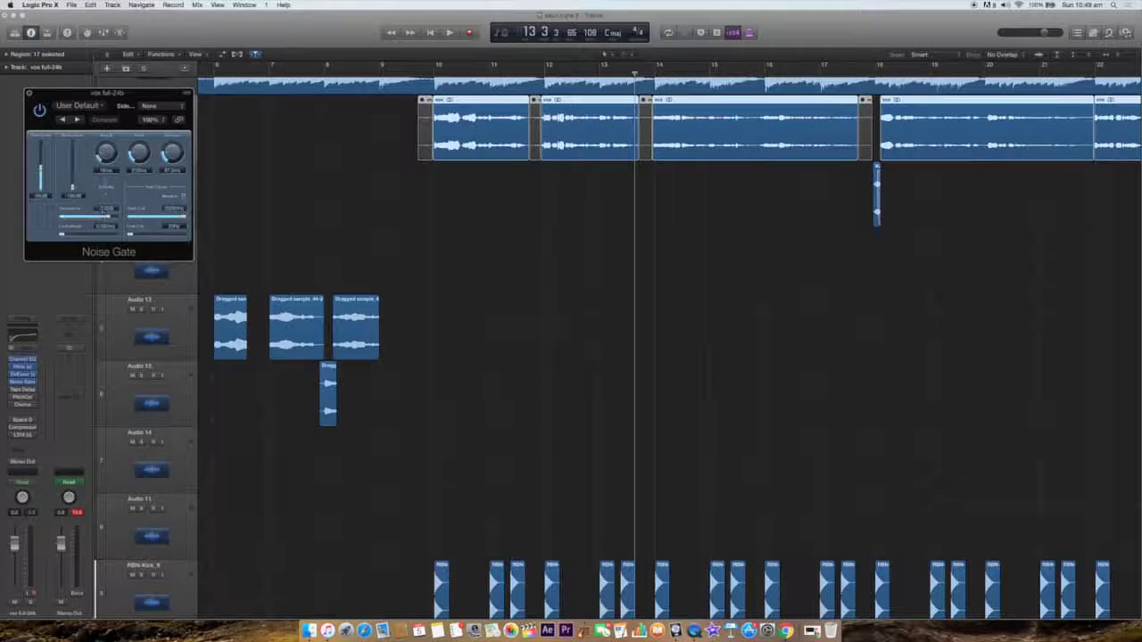
Close the Noise Gate window, return the playhead to bar 10, and open the vocal's Tape Delay
{"action": "left_click", "coordinate": [29, 94]}
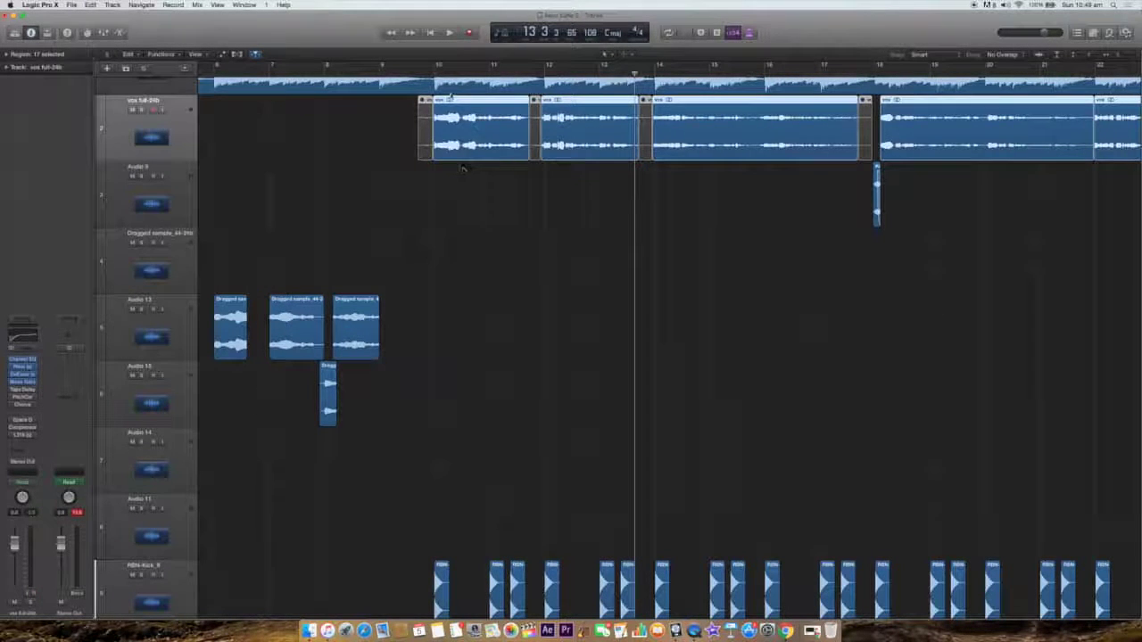
{"action": "left_click", "coordinate": [434, 72]}
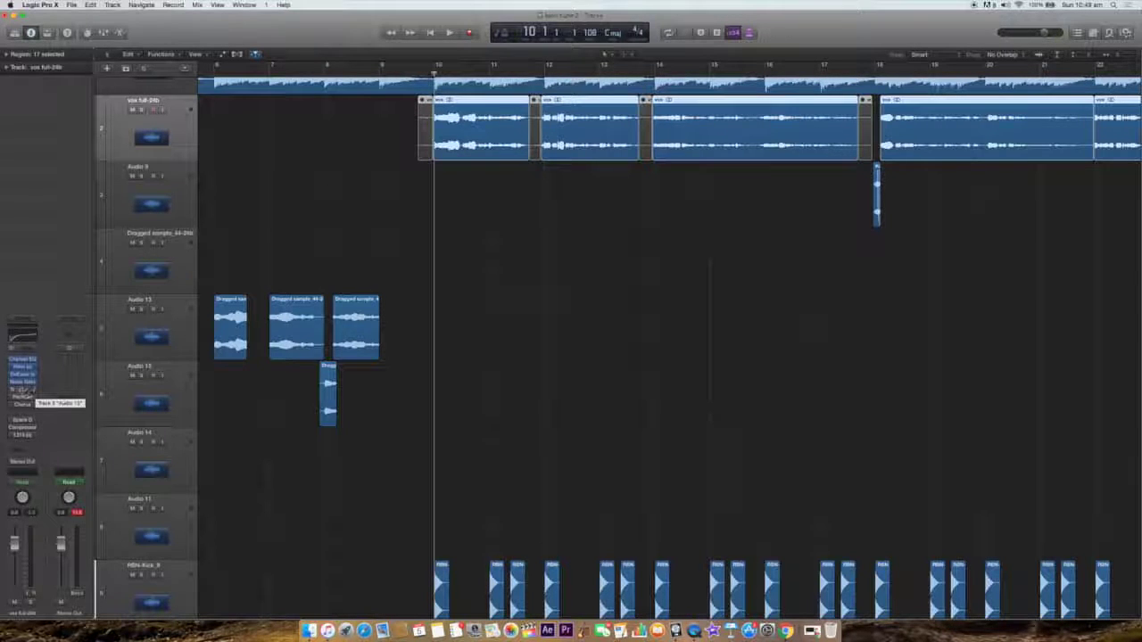
{"action": "left_click", "coordinate": [23, 390]}
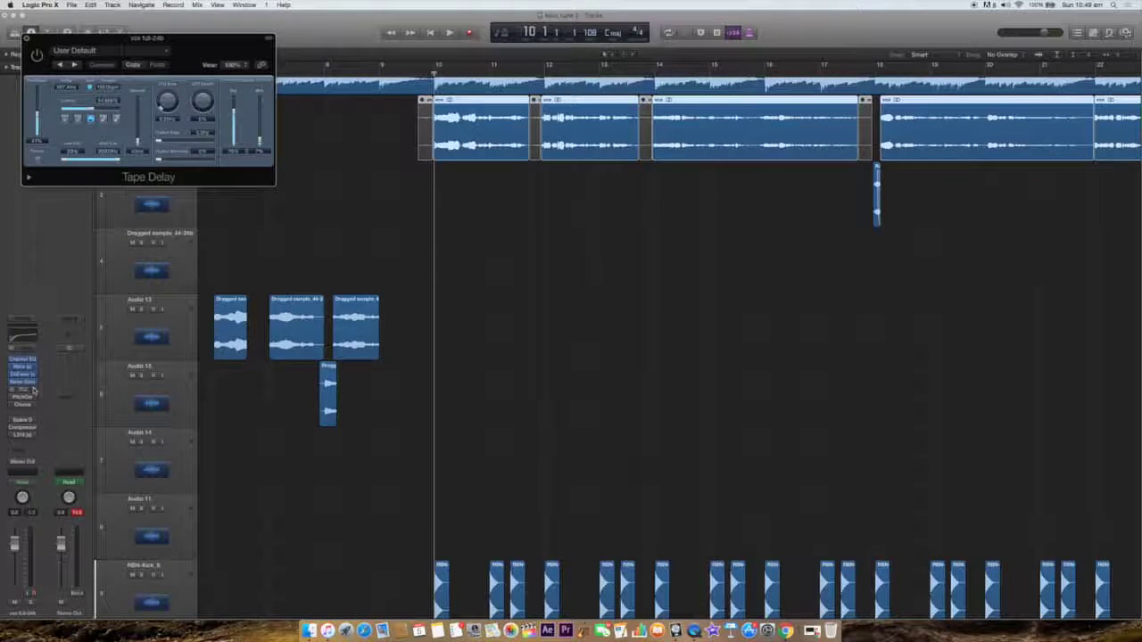
Load a stereo Tape Delay into the vocal's delay insert slot
{"action": "left_click", "coordinate": [33, 389]}
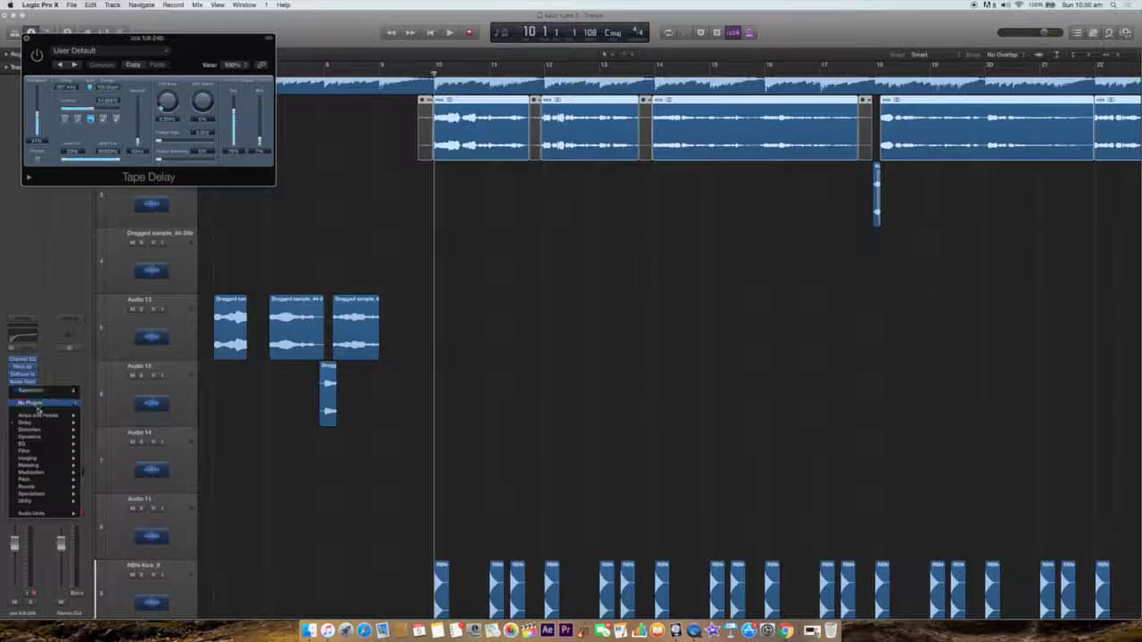
{"action": "mouse_move", "coordinate": [41, 425]}
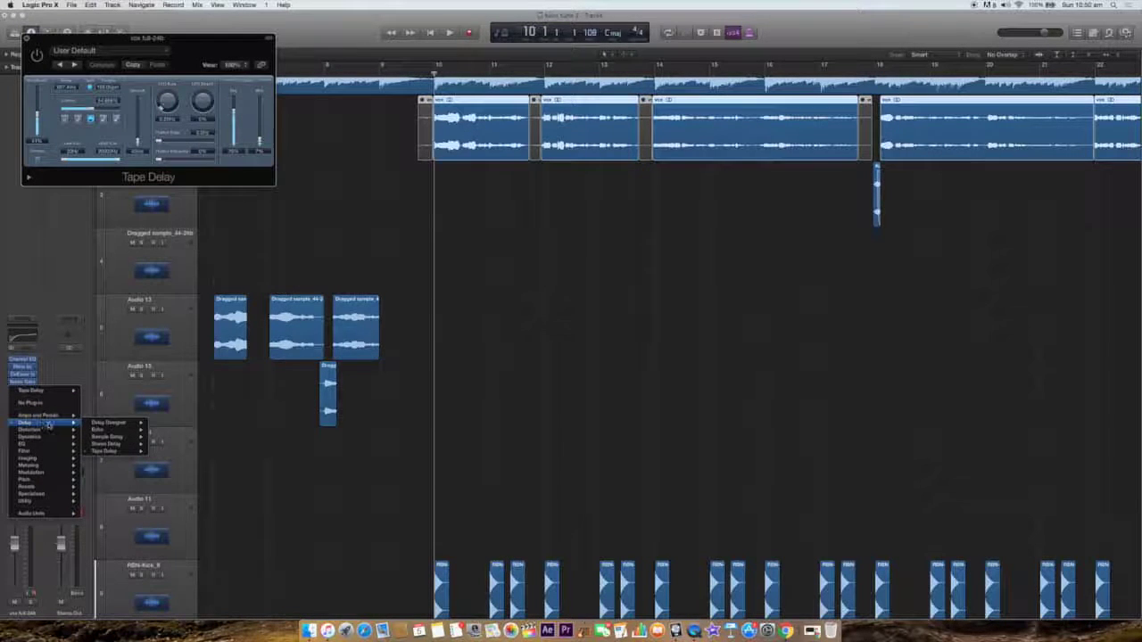
{"action": "mouse_move", "coordinate": [114, 423]}
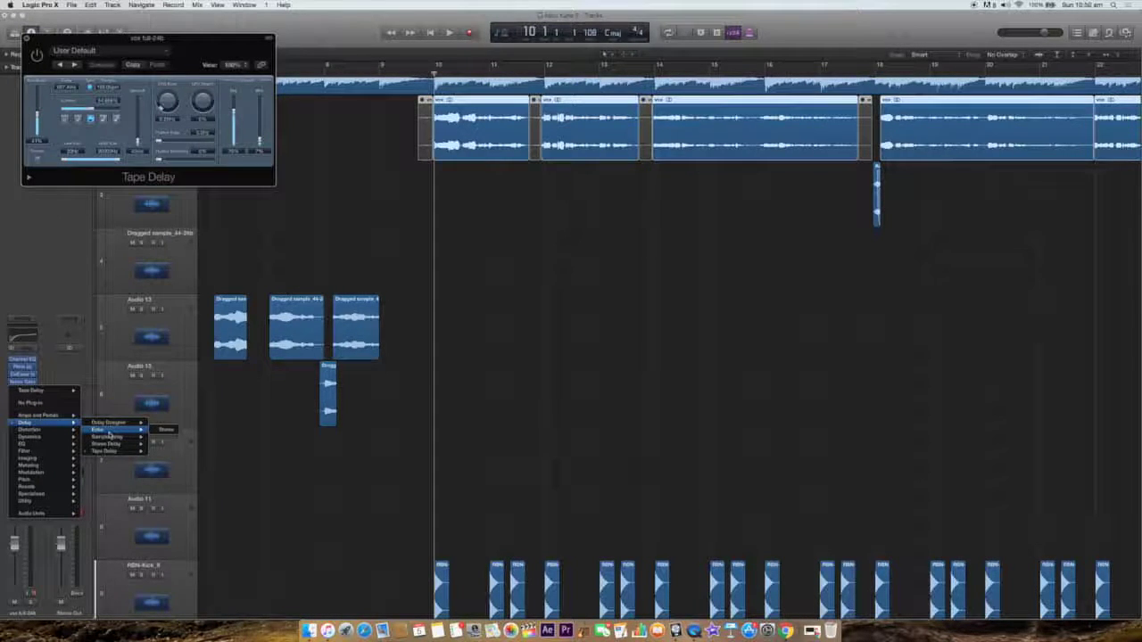
{"action": "mouse_move", "coordinate": [133, 452]}
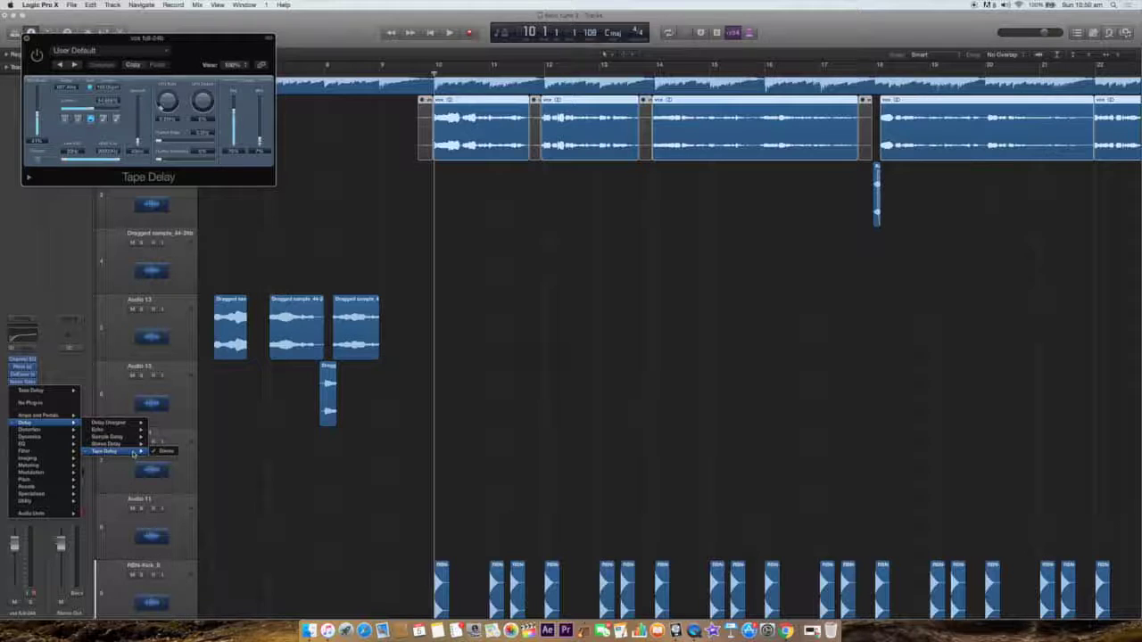
{"action": "left_click", "coordinate": [166, 452]}
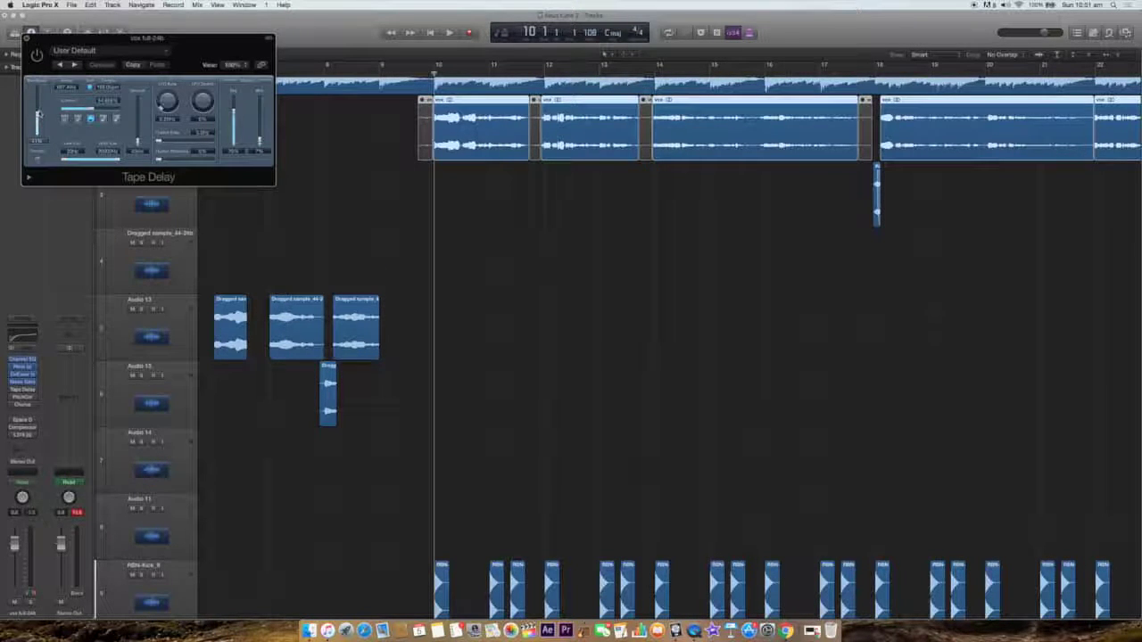
Nudge a Tape Delay level, bypass the plug-in to compare, and play a short pass
{"action": "left_click_drag", "start_coordinate": [40, 113], "coordinate": [39, 110]}
{"action": "left_click", "coordinate": [36, 57]}
{"action": "key", "text": "space"}
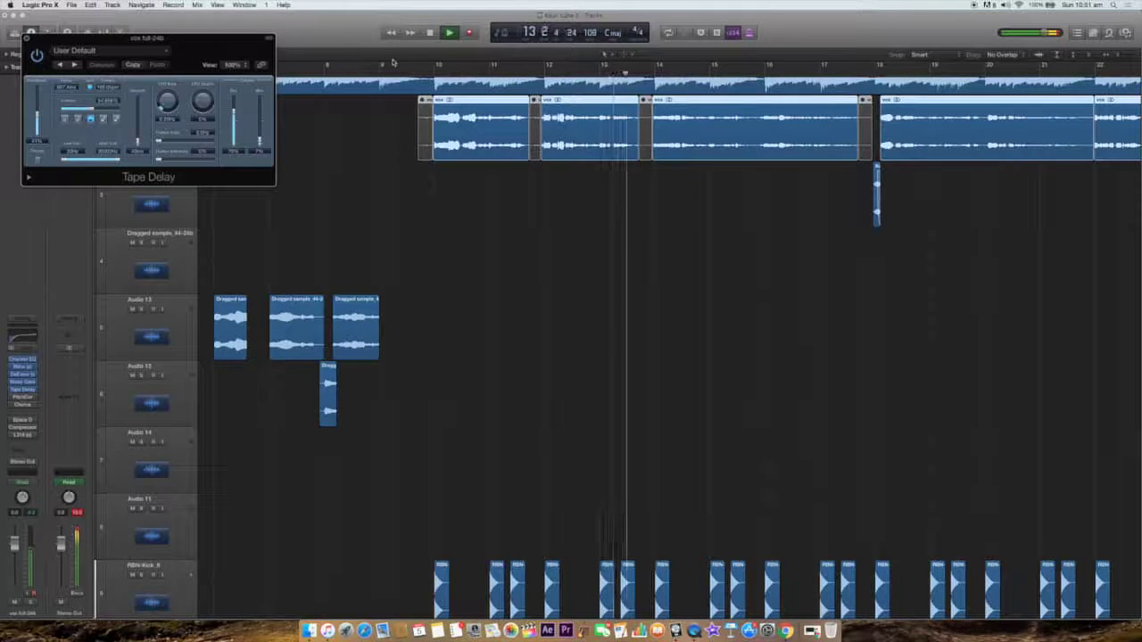
{"action": "key", "text": "space"}
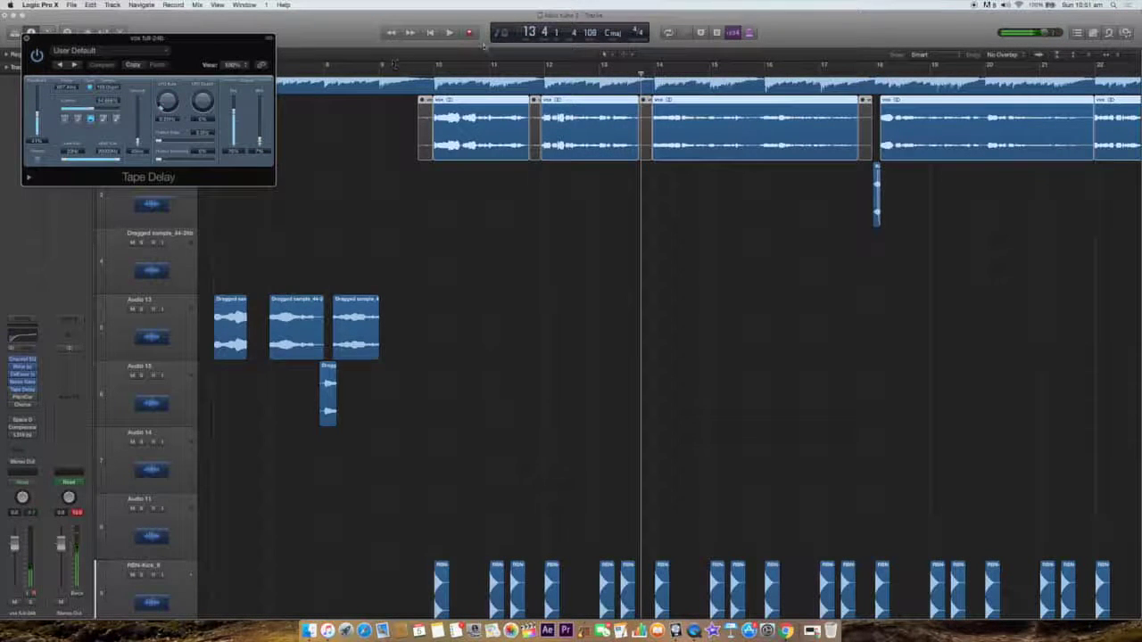
Move the Tape Delay window aside and play the vox full-24b vocal from bar 9 to bar 13
{"action": "left_click_drag", "start_coordinate": [183, 42], "coordinate": [238, 370]}
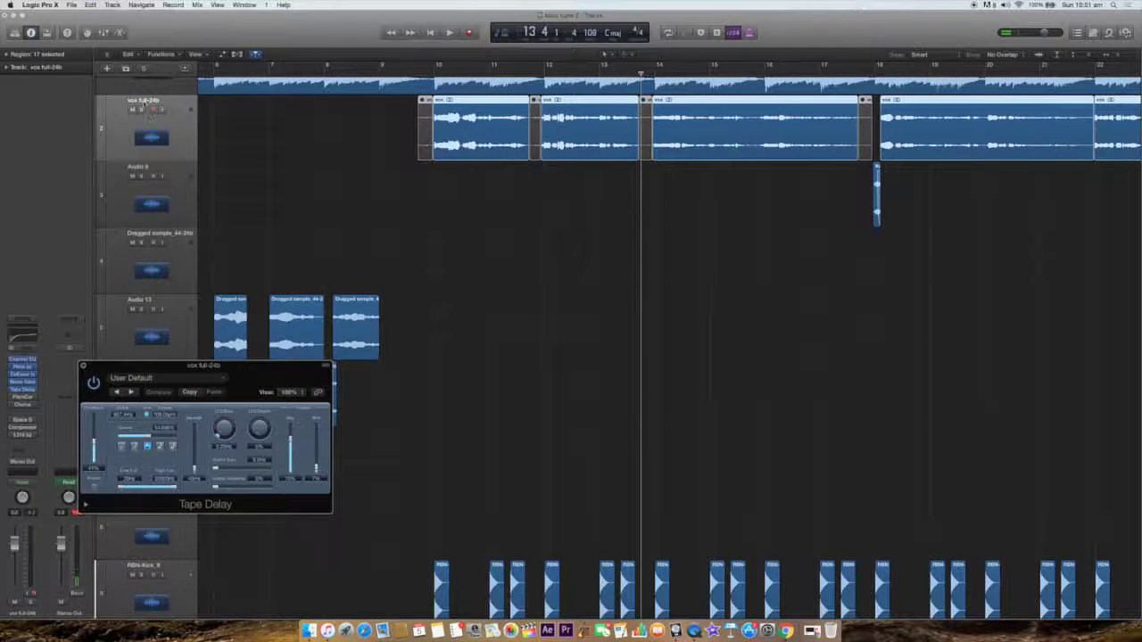
{"action": "left_click", "coordinate": [143, 101]}
{"action": "key", "text": "shift+Home"}
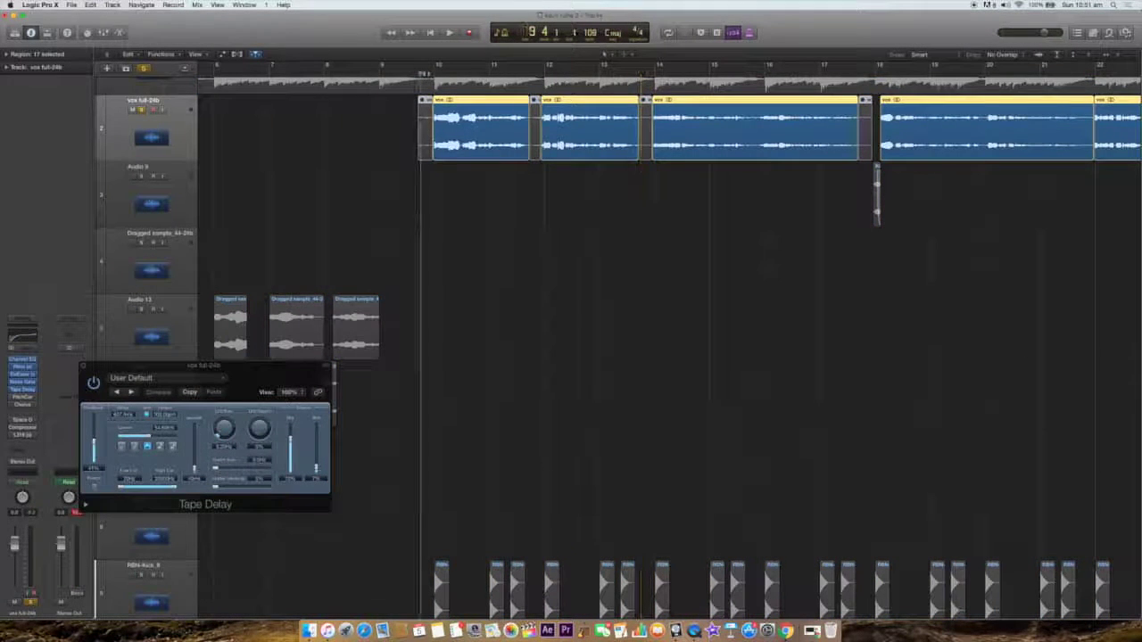
{"action": "key", "text": "space"}
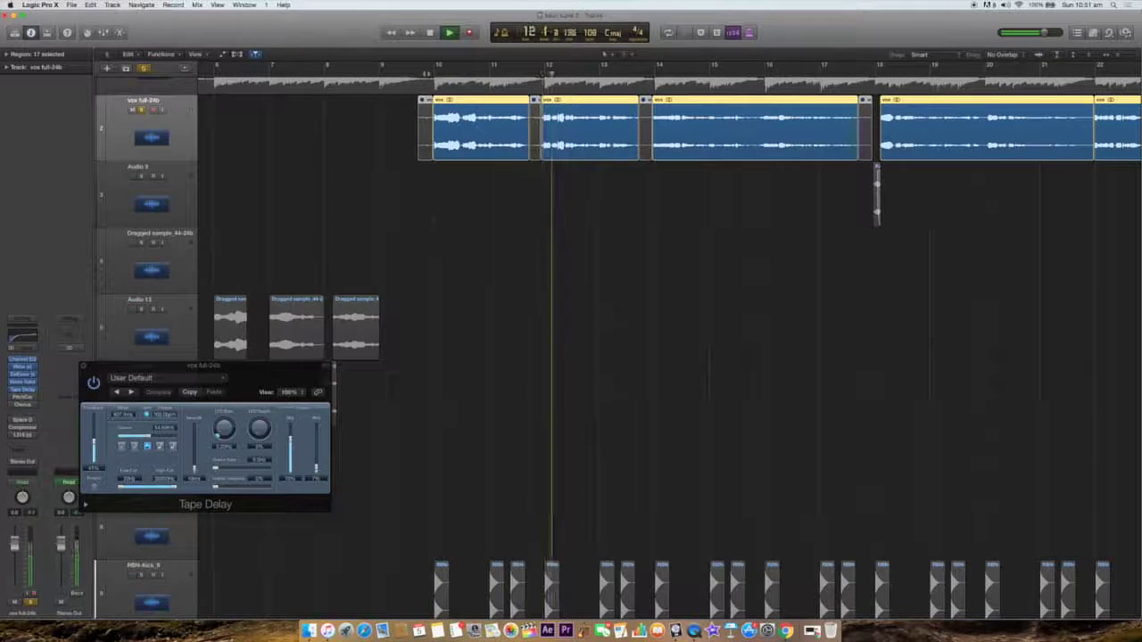
{"action": "left_click_drag", "start_coordinate": [239, 382], "coordinate": [260, 288]}
{"action": "key", "text": "space"}
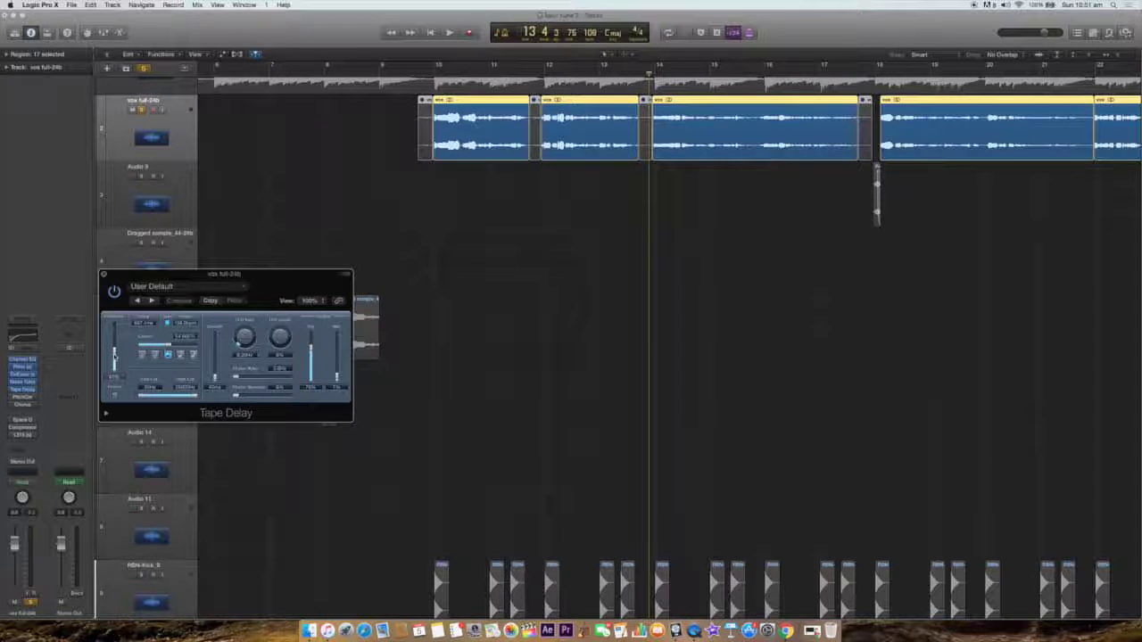
Lower the Tape Delay's Dry fader and listen back from bar 10
{"action": "mouse_move", "coordinate": [310, 335]}
{"action": "left_mouse_down"}
{"action": "mouse_move", "coordinate": [311, 361]}
{"action": "mouse_move", "coordinate": [316, 353]}
{"action": "left_mouse_up"}
{"action": "left_click", "coordinate": [421, 71]}
{"action": "key", "text": "space"}
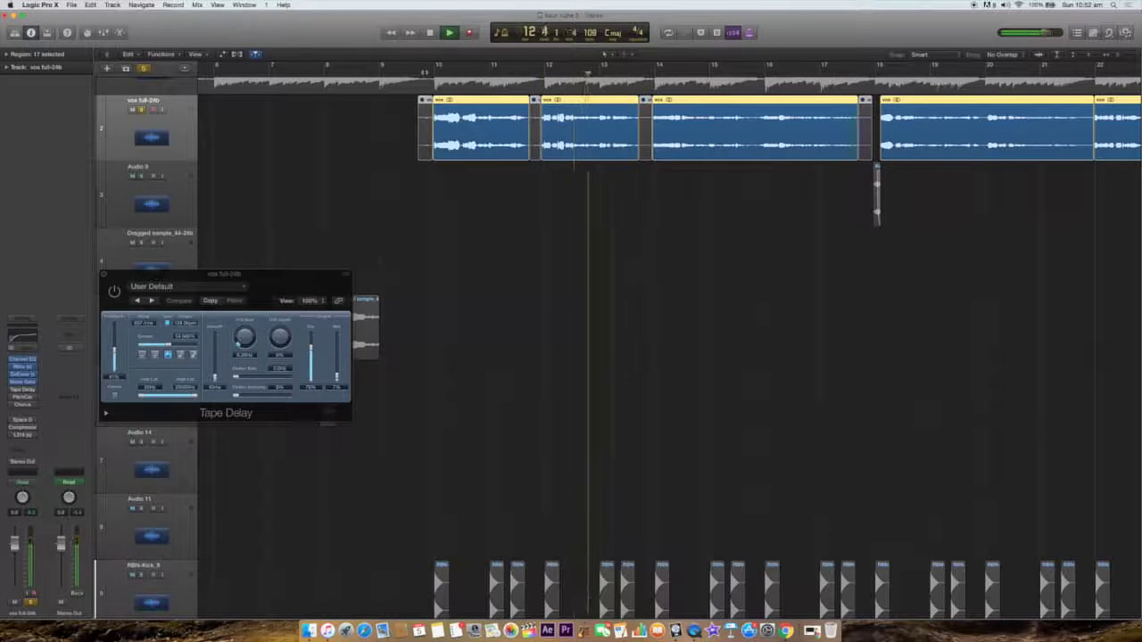
{"action": "key", "text": "space"}
Replay the vocal from bar 10 with the new dry level, then close the Tape Delay window
{"action": "left_click", "coordinate": [117, 301]}
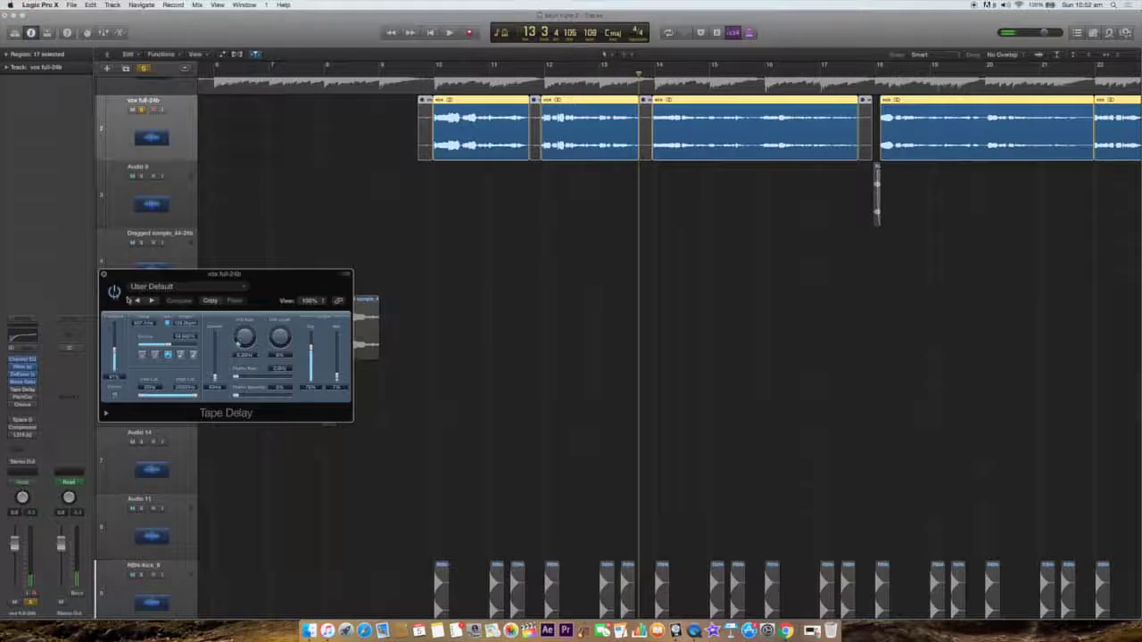
{"action": "left_click", "coordinate": [433, 71]}
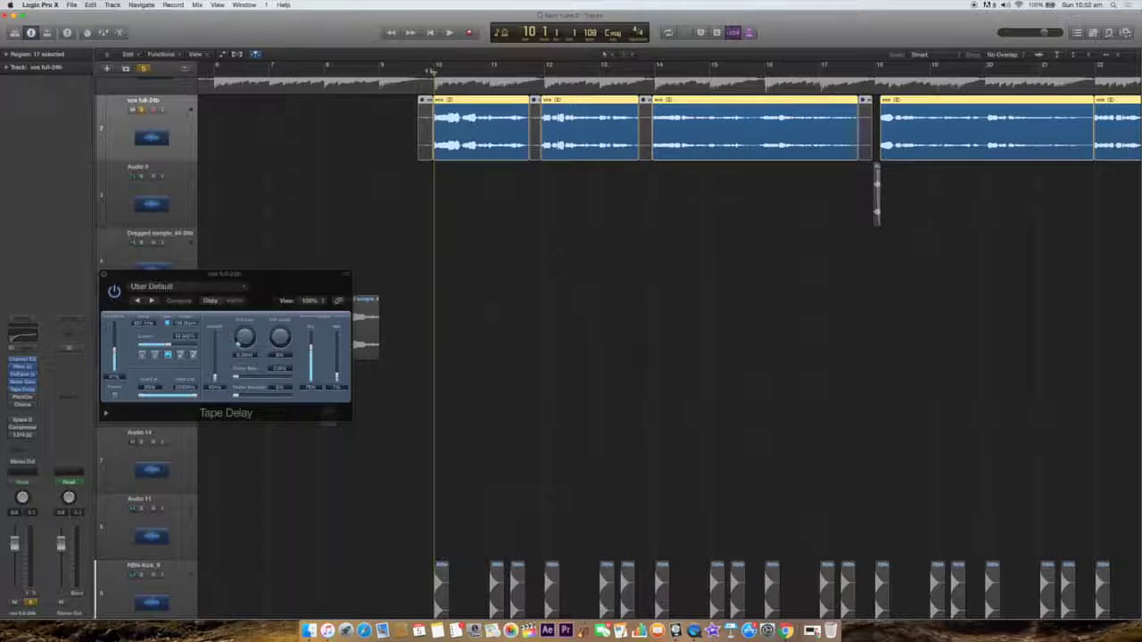
{"action": "key", "text": "space"}
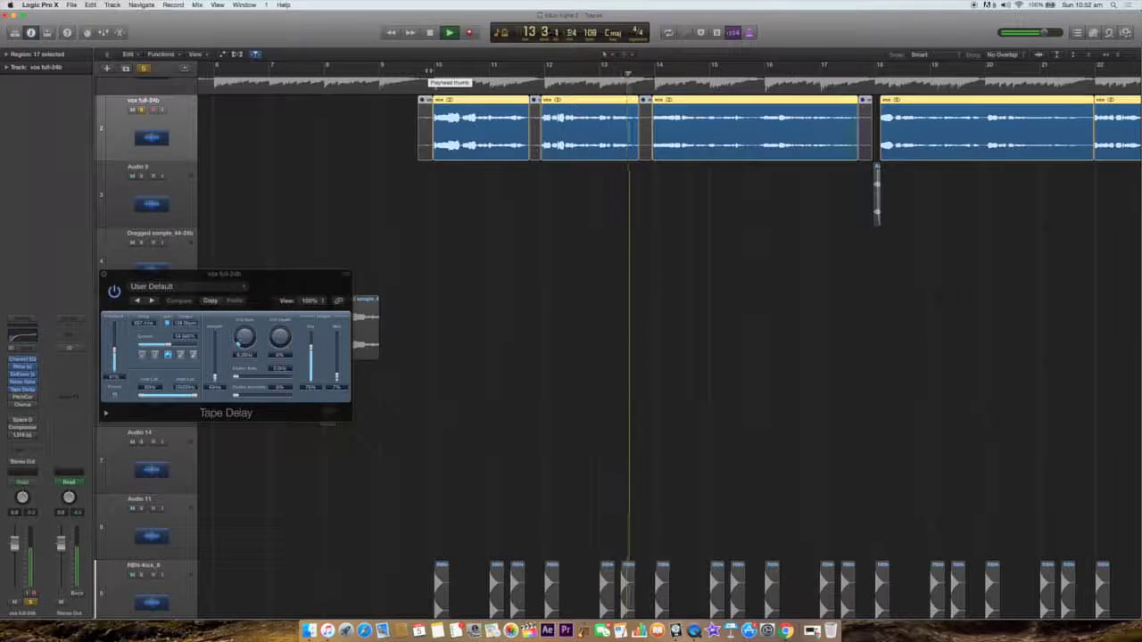
{"action": "key", "text": "space"}
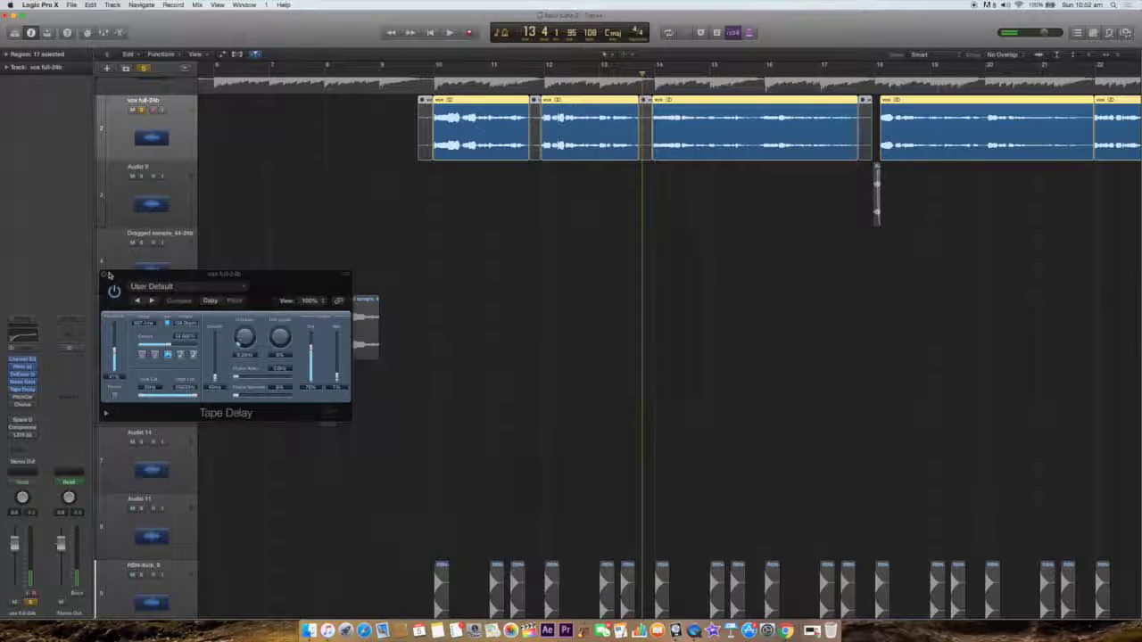
{"action": "left_click", "coordinate": [104, 276]}
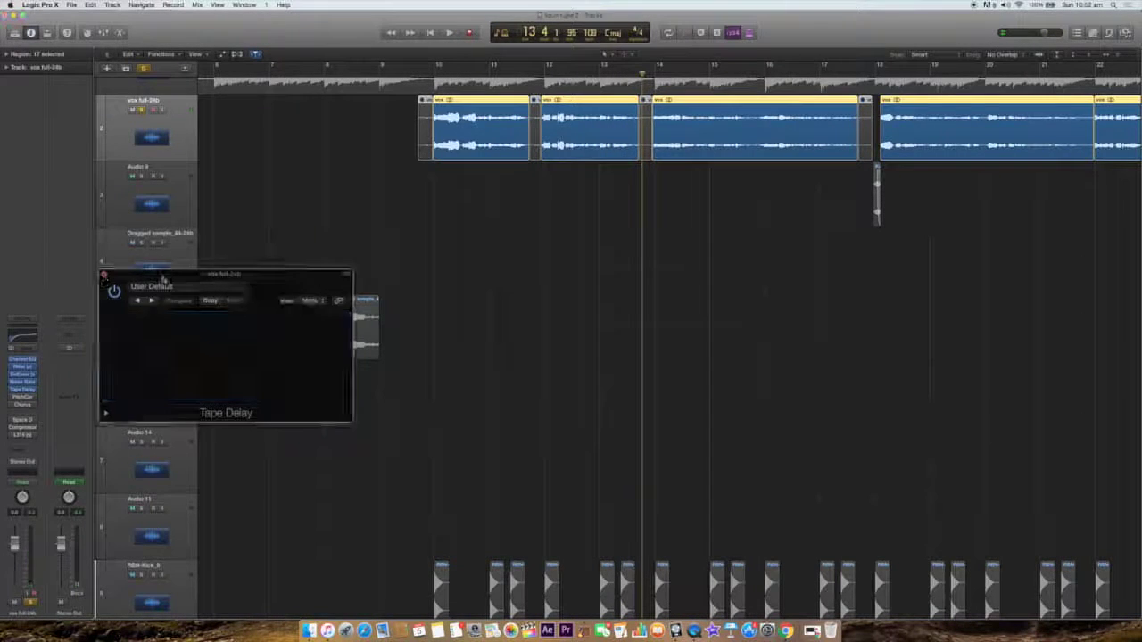
Deselect the vocal regions and open the vocal's Pitch Correction plug-in, moving its window lower
{"action": "left_click", "coordinate": [476, 396]}
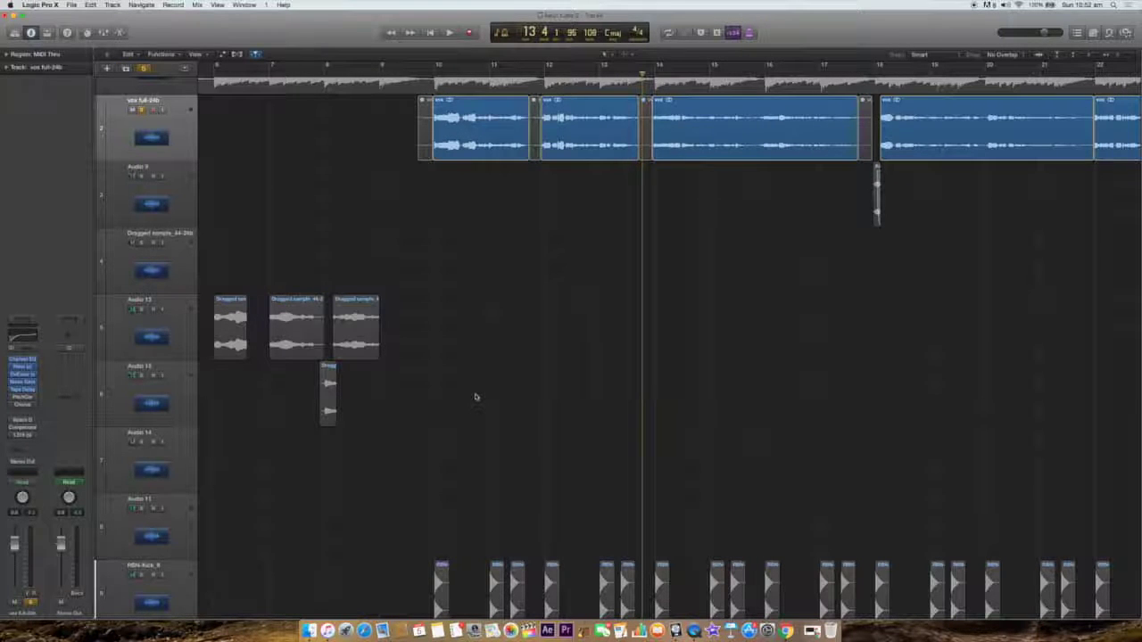
{"action": "left_click", "coordinate": [20, 401]}
{"action": "left_click_drag", "start_coordinate": [221, 56], "coordinate": [252, 194]}
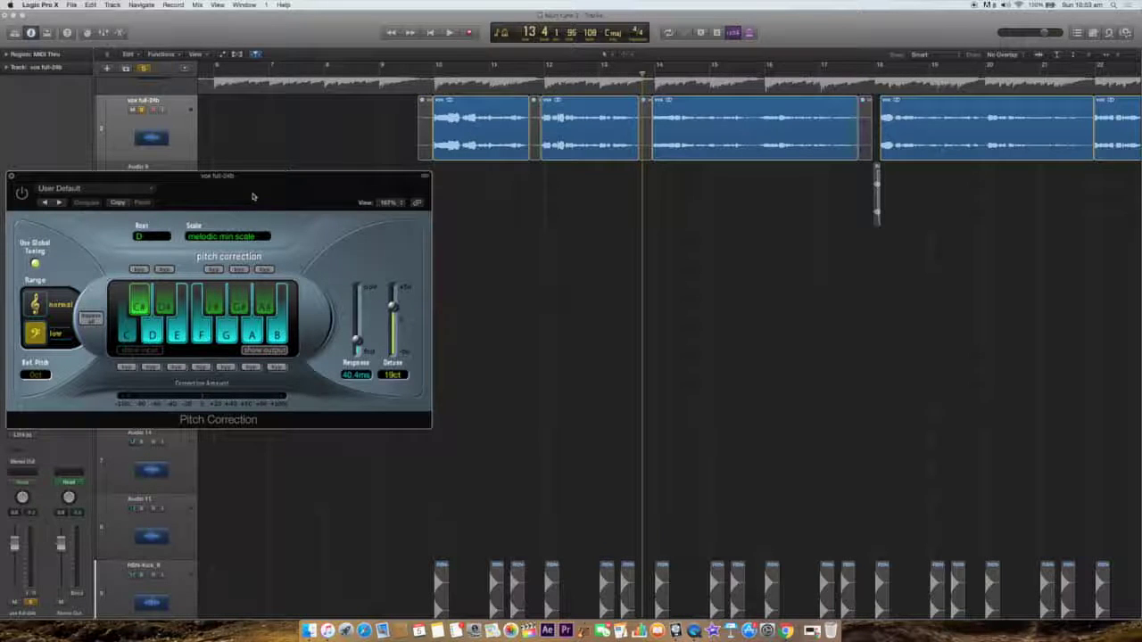
Shift the Pitch Correction window, close it, and put the playhead back at bar 10
{"action": "left_click", "coordinate": [259, 194]}
{"action": "left_click_drag", "start_coordinate": [259, 194], "coordinate": [286, 201]}
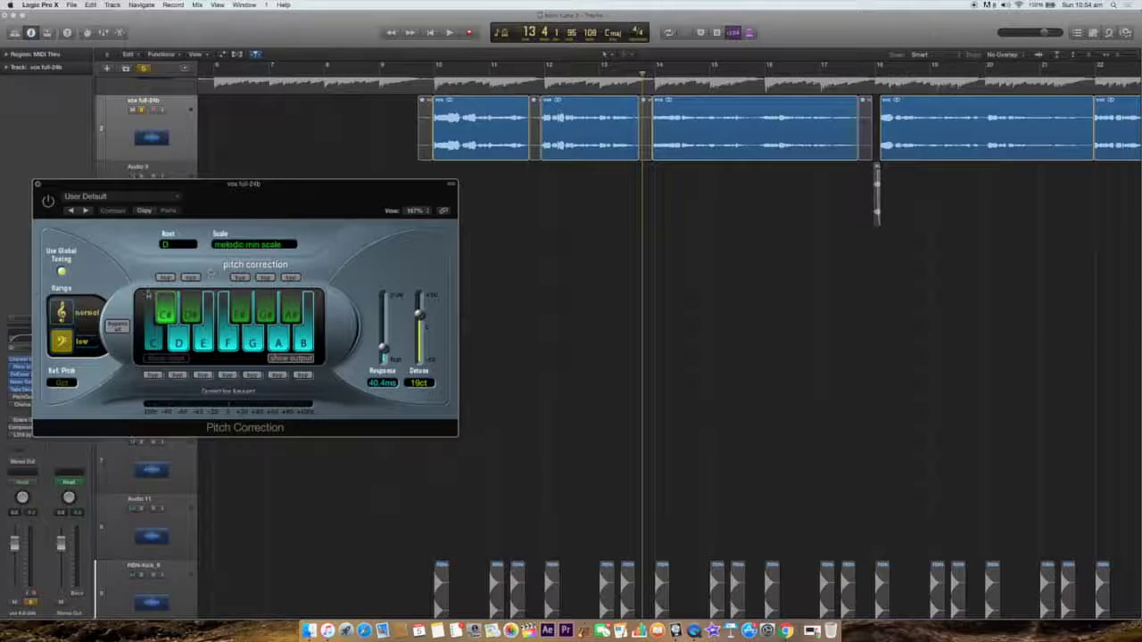
{"action": "left_click", "coordinate": [38, 184]}
{"action": "left_click", "coordinate": [435, 71]}
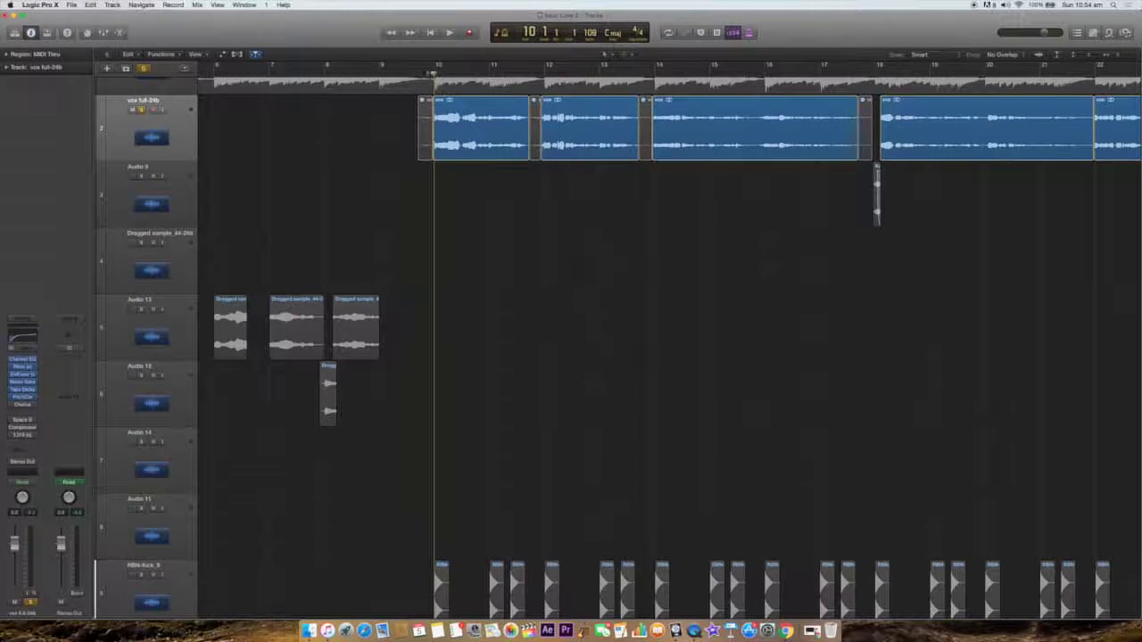
Play the vocal from bar 10, dismiss a notification, move to bar 9, and open the Chorus plug-in
{"action": "key", "text": "space"}
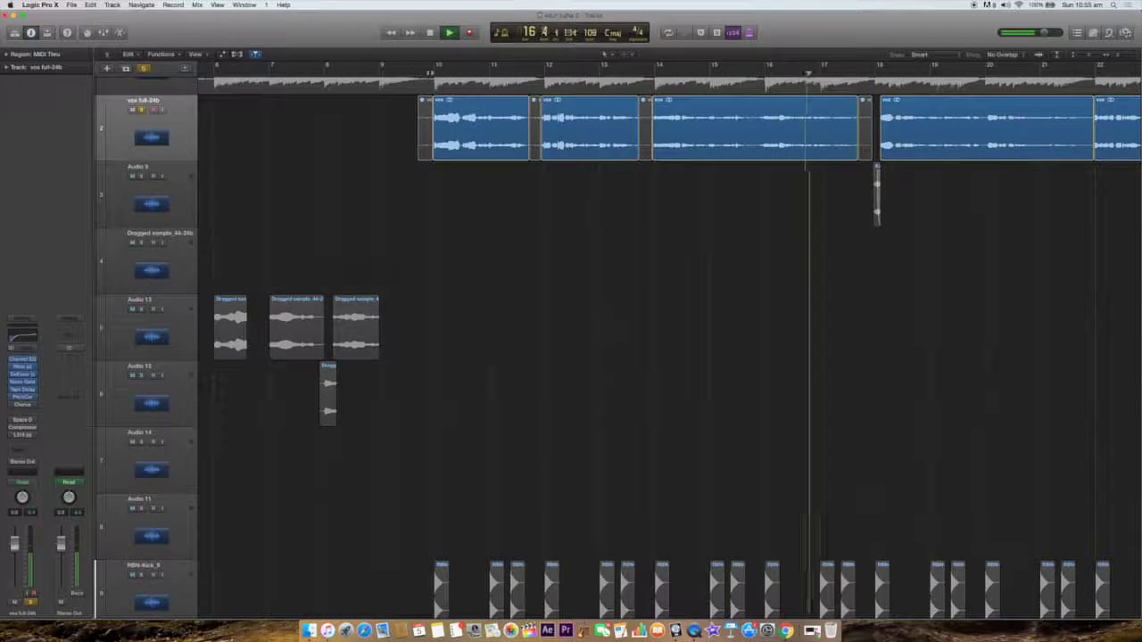
{"action": "key", "text": "space"}
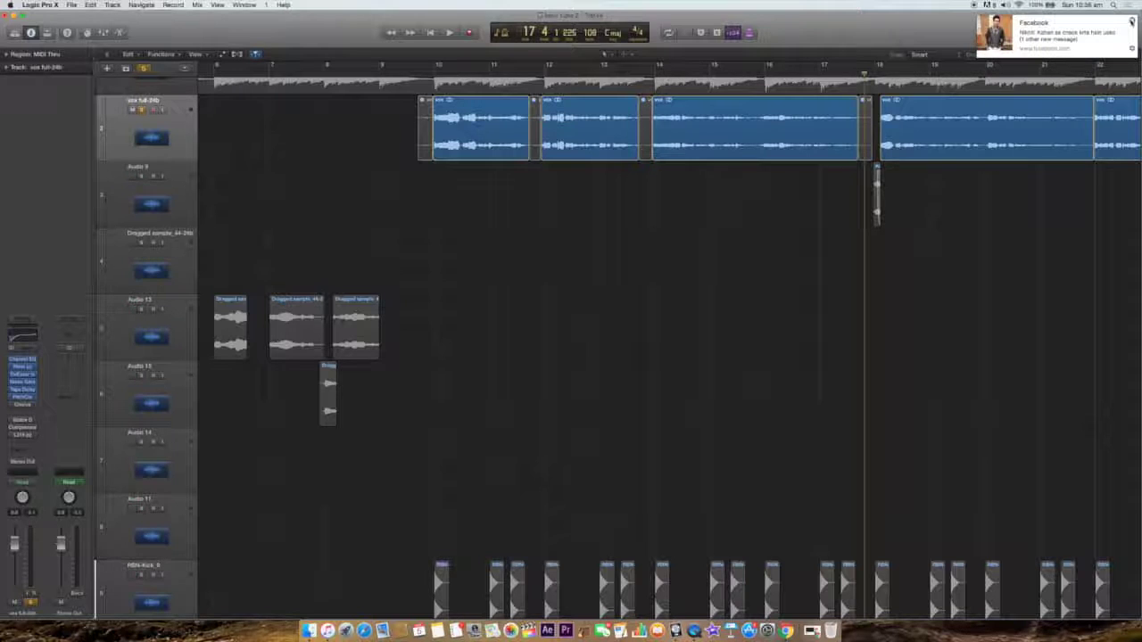
{"action": "left_click", "coordinate": [1132, 20]}
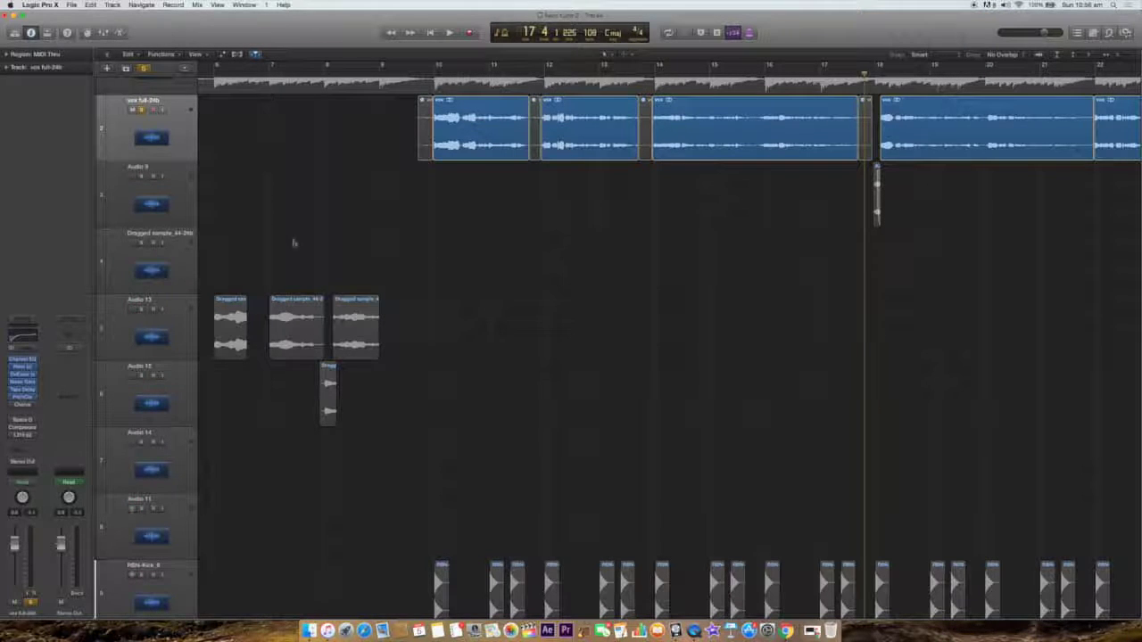
{"action": "left_click", "coordinate": [423, 79]}
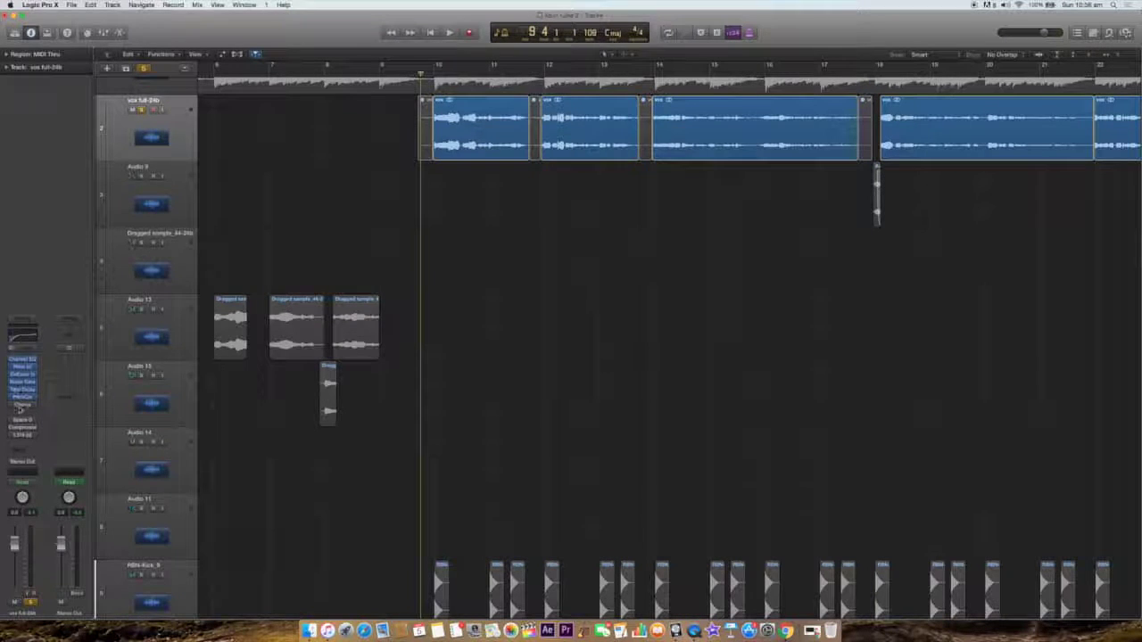
{"action": "left_click", "coordinate": [20, 405]}
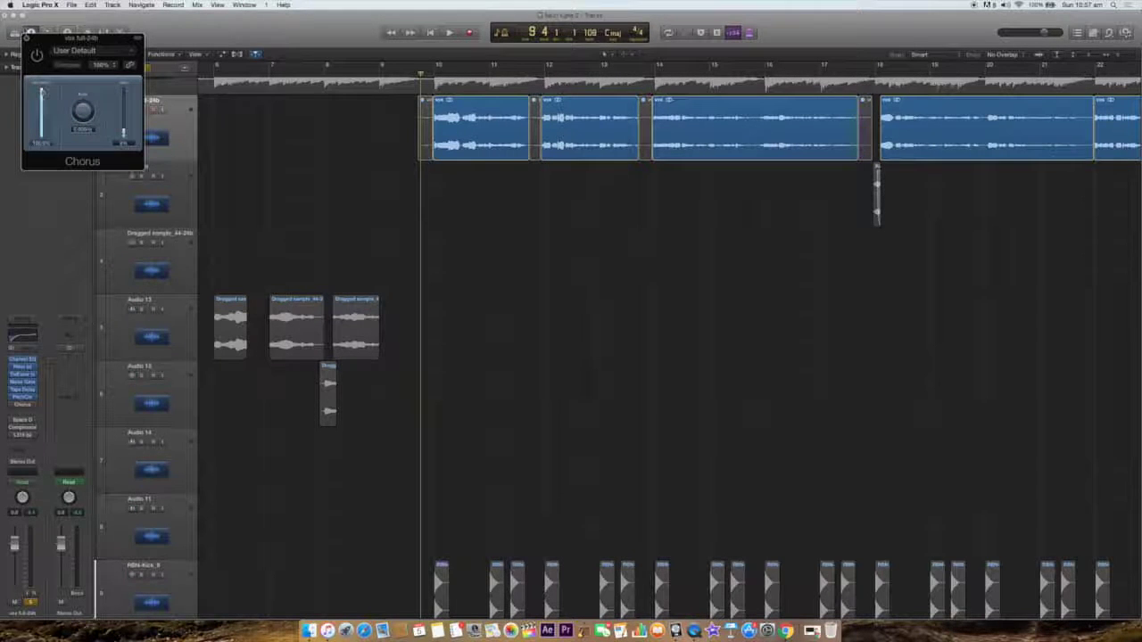
Play the chorused vocal from bar 9 and stop at bar 13, beat 3
{"action": "left_click", "coordinate": [496, 230]}
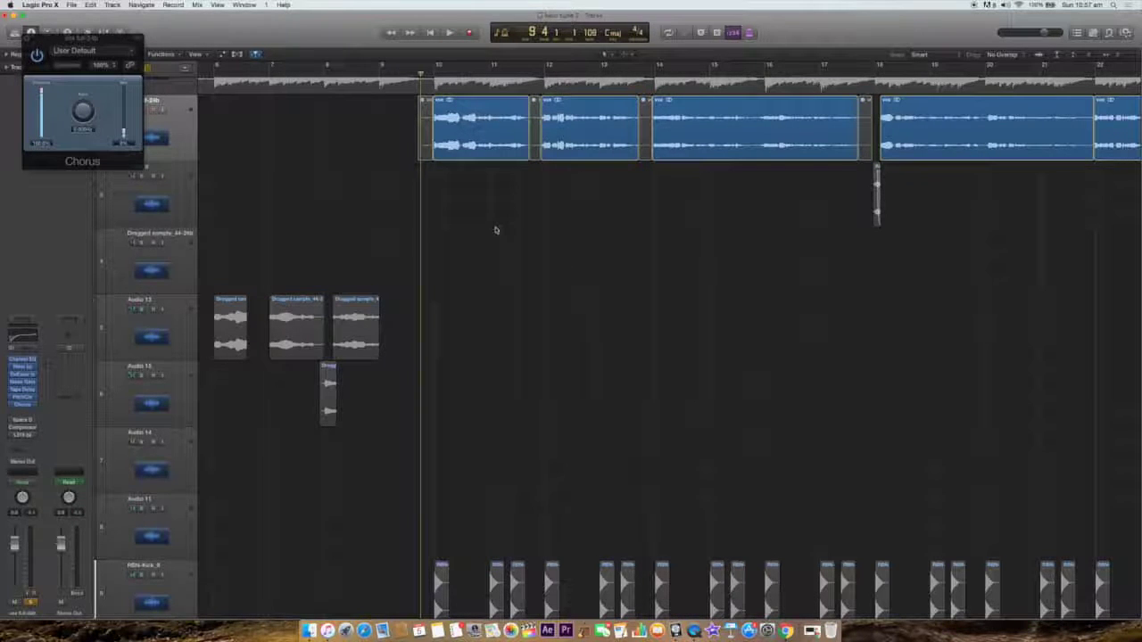
{"action": "key", "text": "space"}
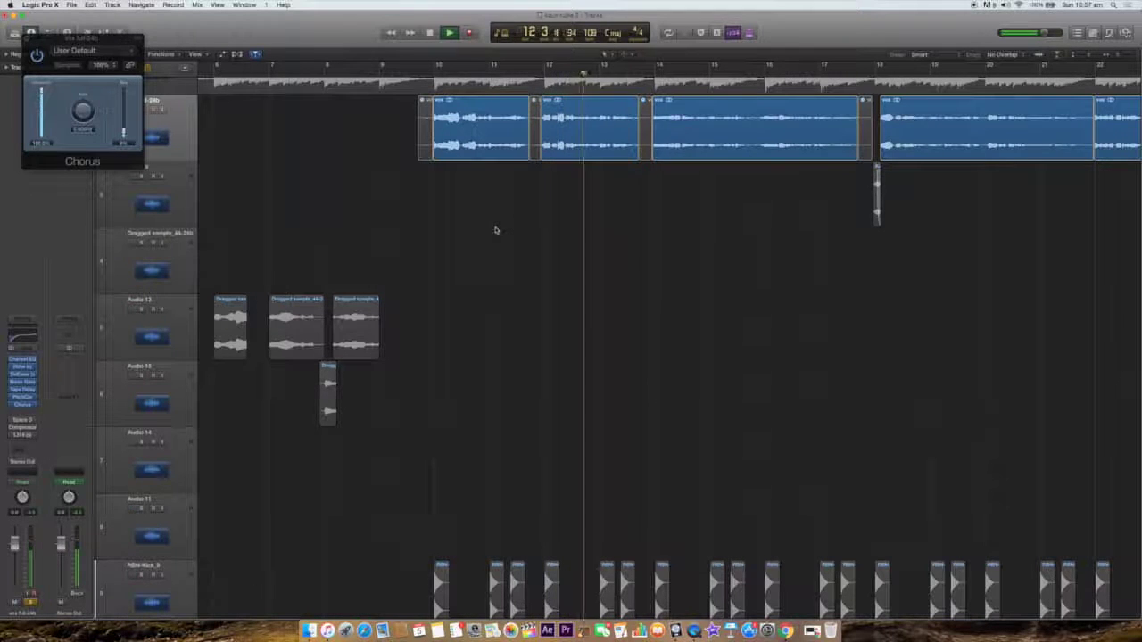
{"action": "key", "text": "space"}
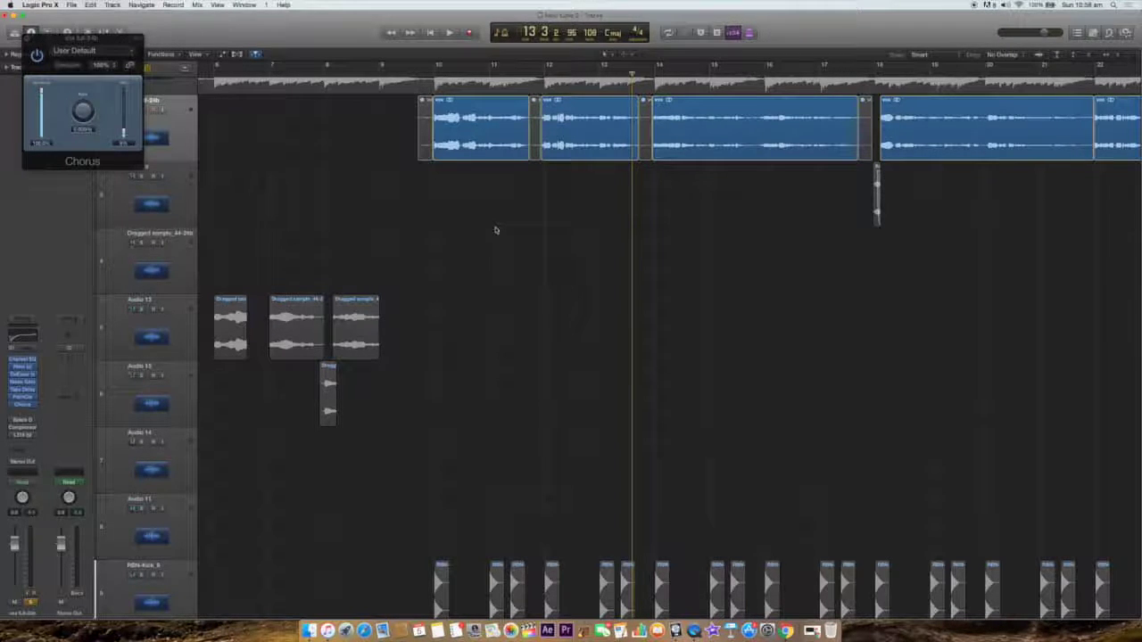
Close the Chorus window, open the vocal's Space Designer reverb, and centre its window
{"action": "left_click", "coordinate": [28, 38]}
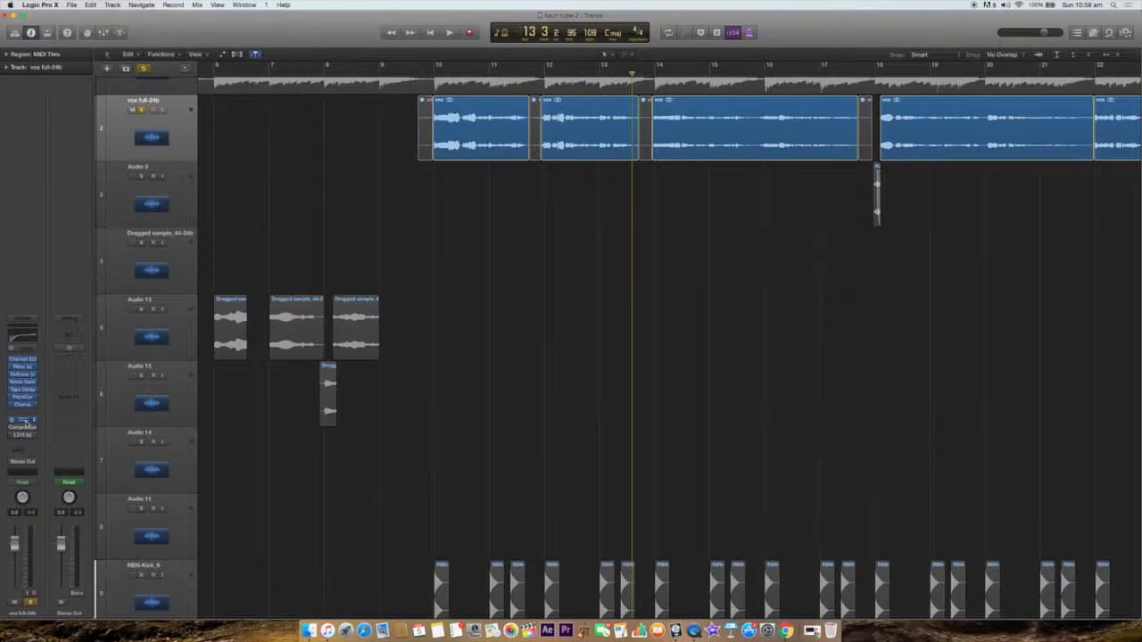
{"action": "left_click", "coordinate": [24, 421]}
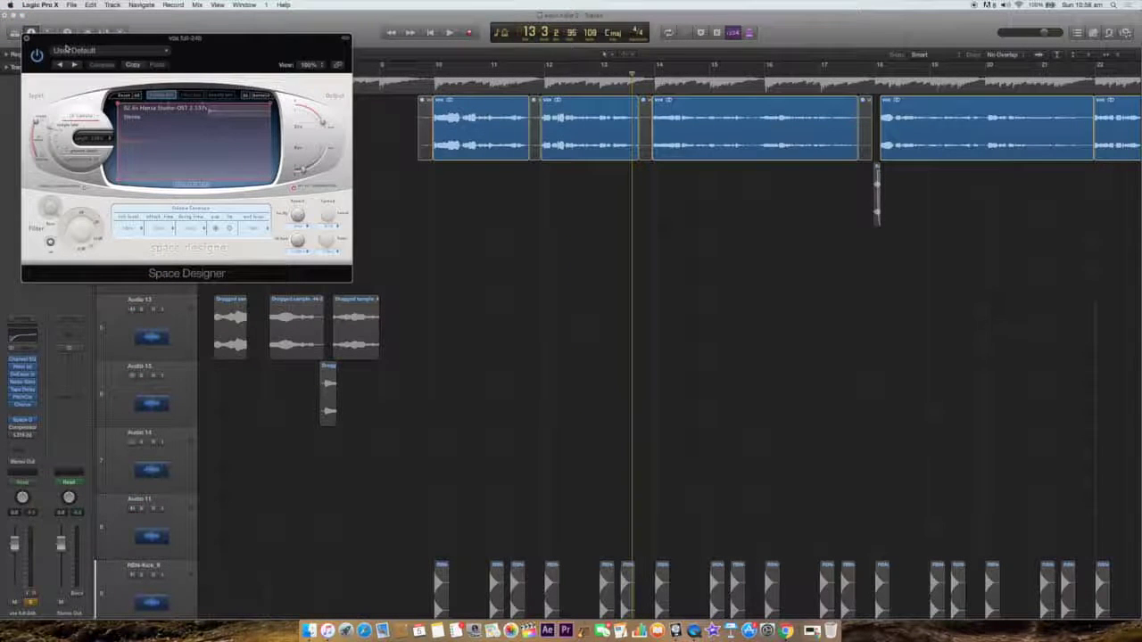
{"action": "left_click_drag", "start_coordinate": [205, 63], "coordinate": [382, 324]}
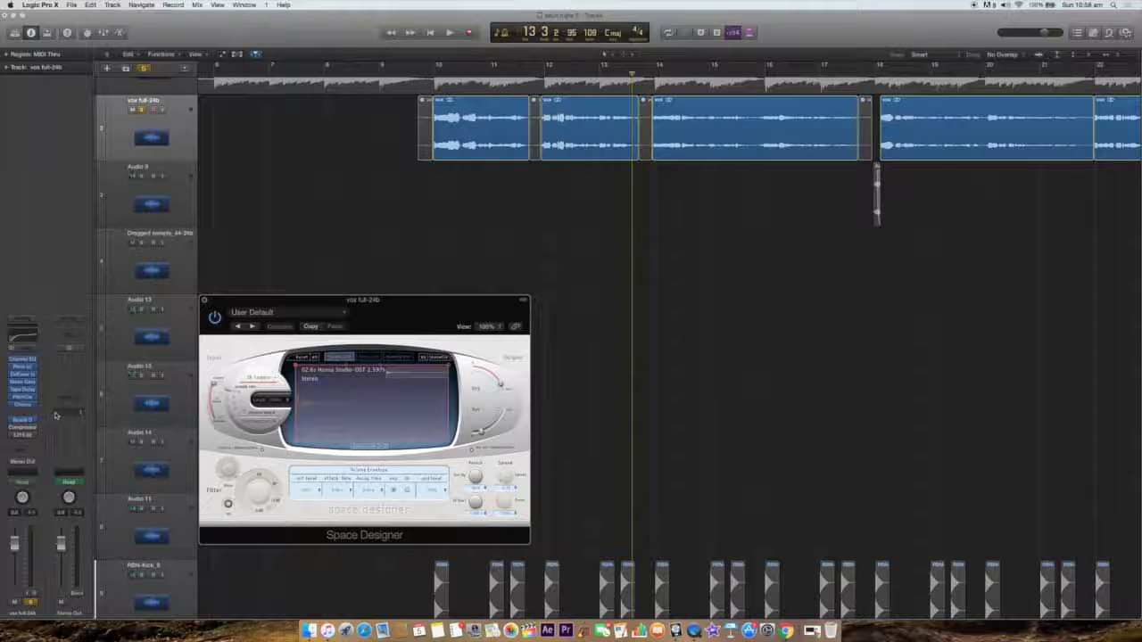
{"action": "mouse_move", "coordinate": [27, 419]}
{"action": "left_click", "coordinate": [416, 313]}
{"action": "left_click_drag", "start_coordinate": [416, 312], "coordinate": [422, 248]}
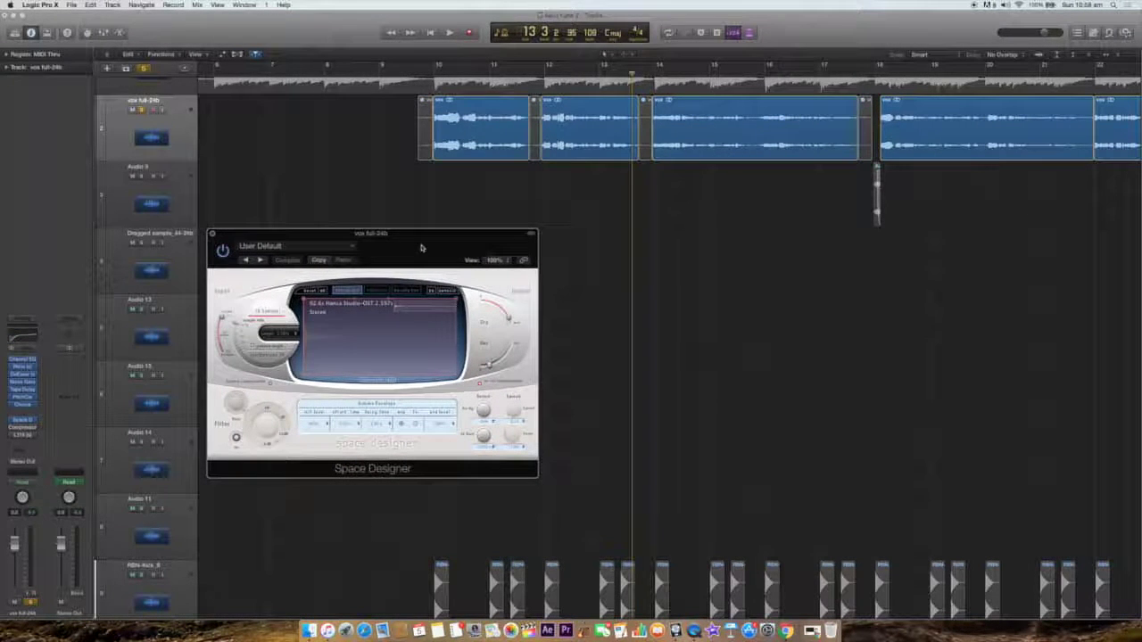
{"action": "left_click", "coordinate": [40, 421]}
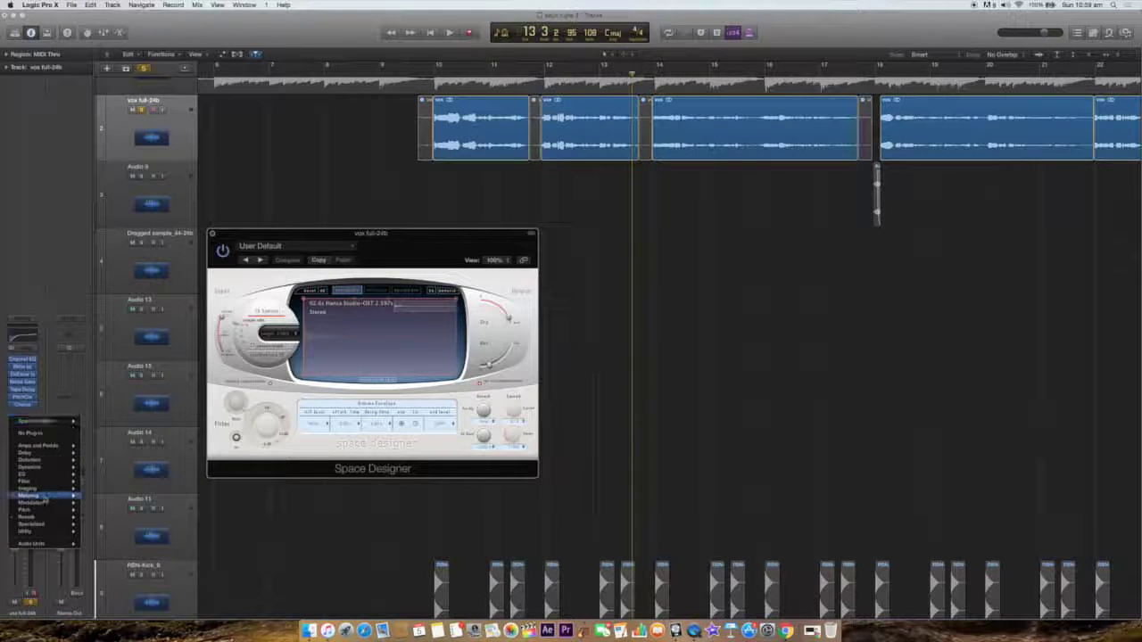
{"action": "mouse_move", "coordinate": [31, 517]}
{"action": "mouse_move", "coordinate": [101, 518]}
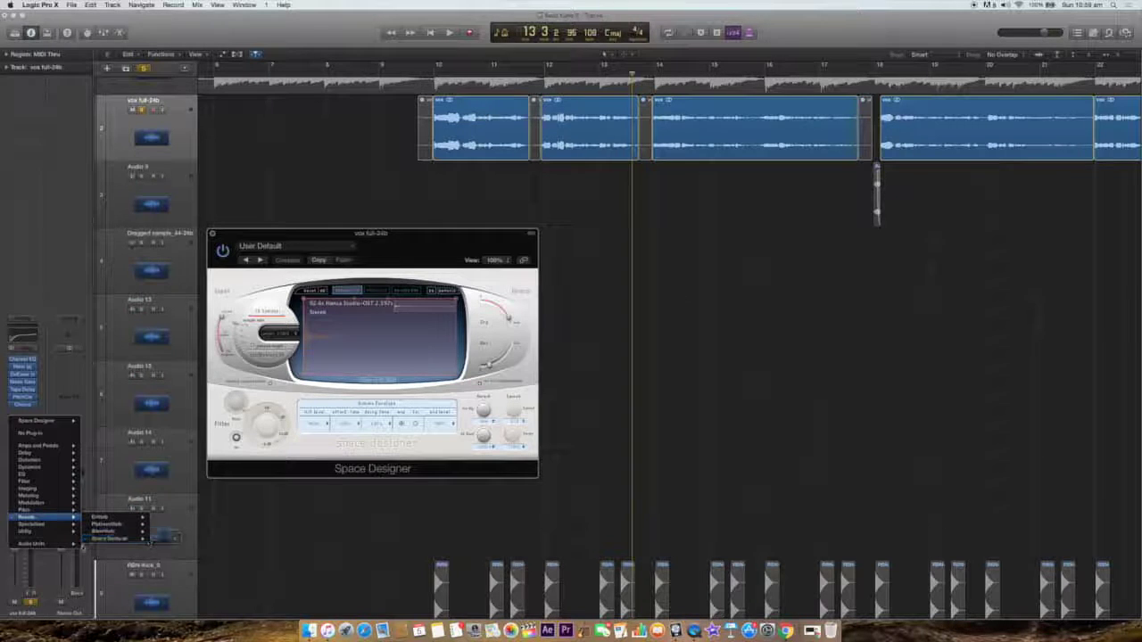
{"action": "mouse_move", "coordinate": [74, 544]}
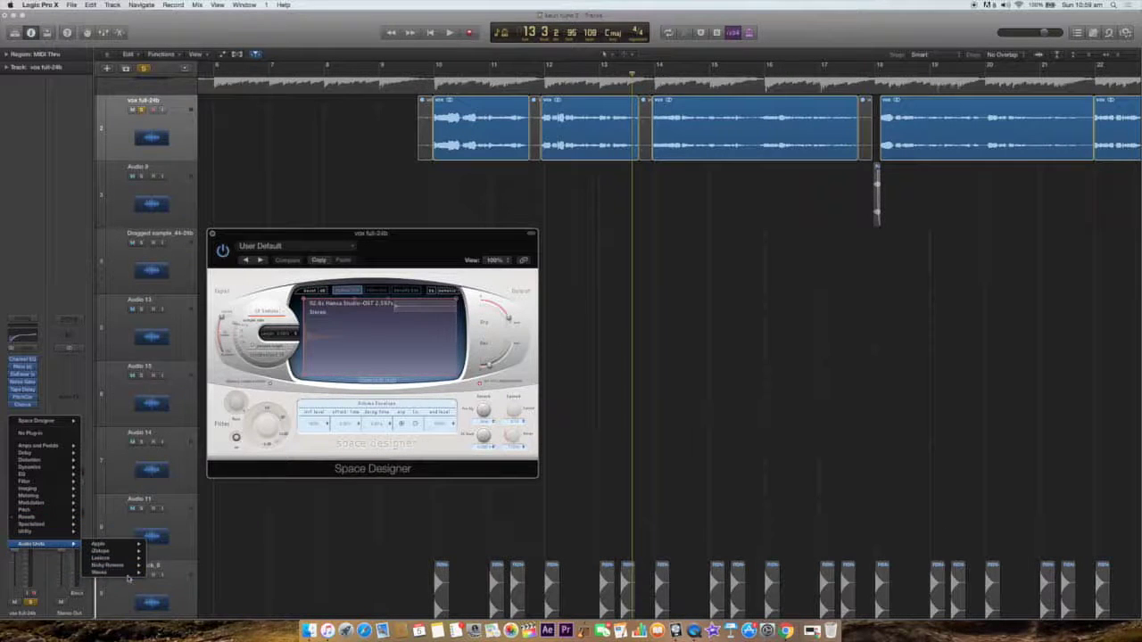
{"action": "mouse_move", "coordinate": [106, 572]}
{"action": "scroll", "coordinate": [213, 540], "scroll_direction": "down", "scroll_amount": 5}
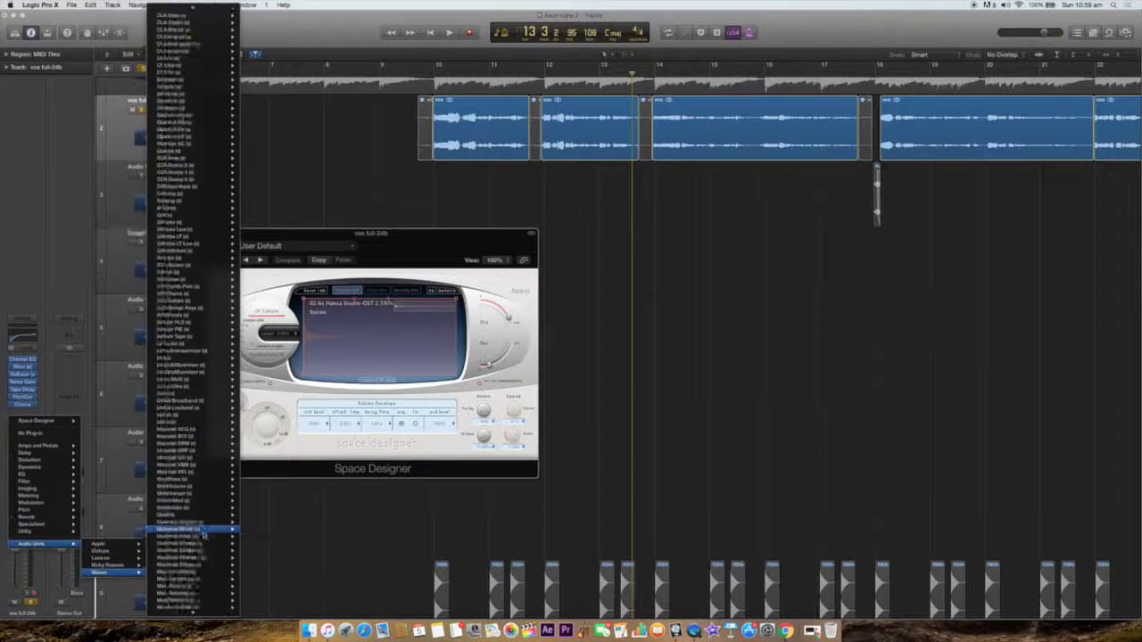
{"action": "mouse_move", "coordinate": [183, 419]}
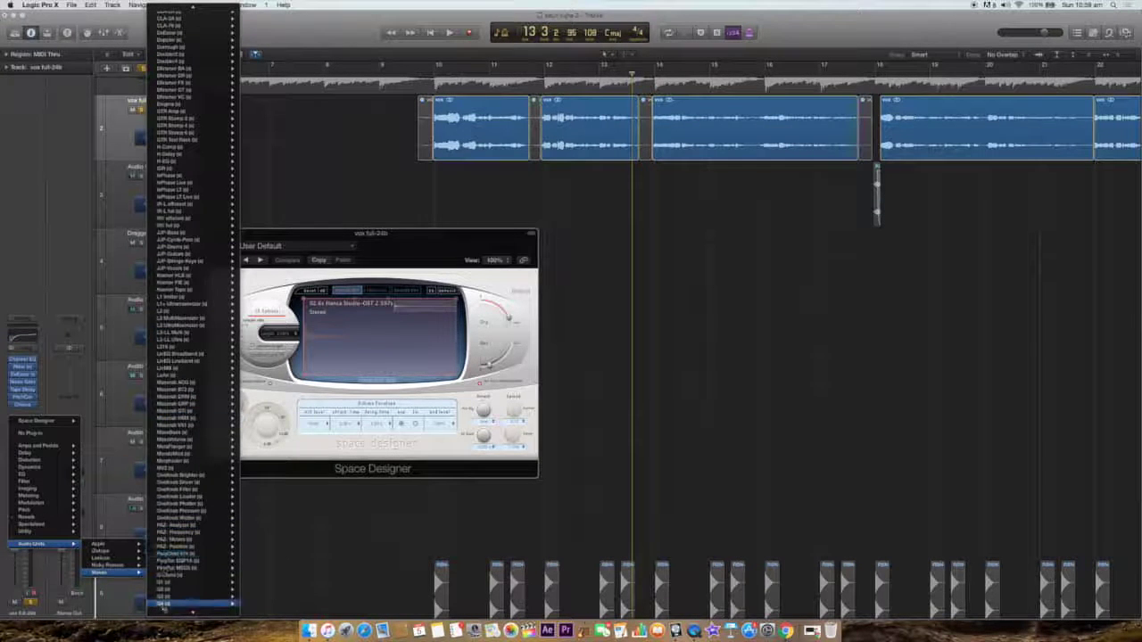
{"action": "mouse_move", "coordinate": [164, 621]}
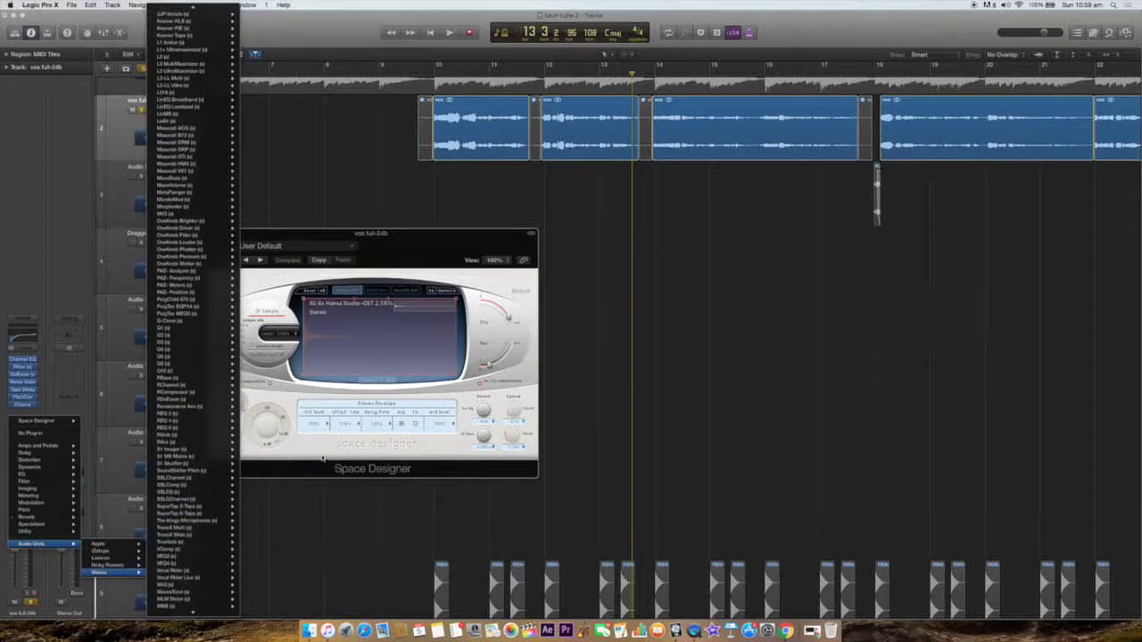
{"action": "key", "text": "Escape"}
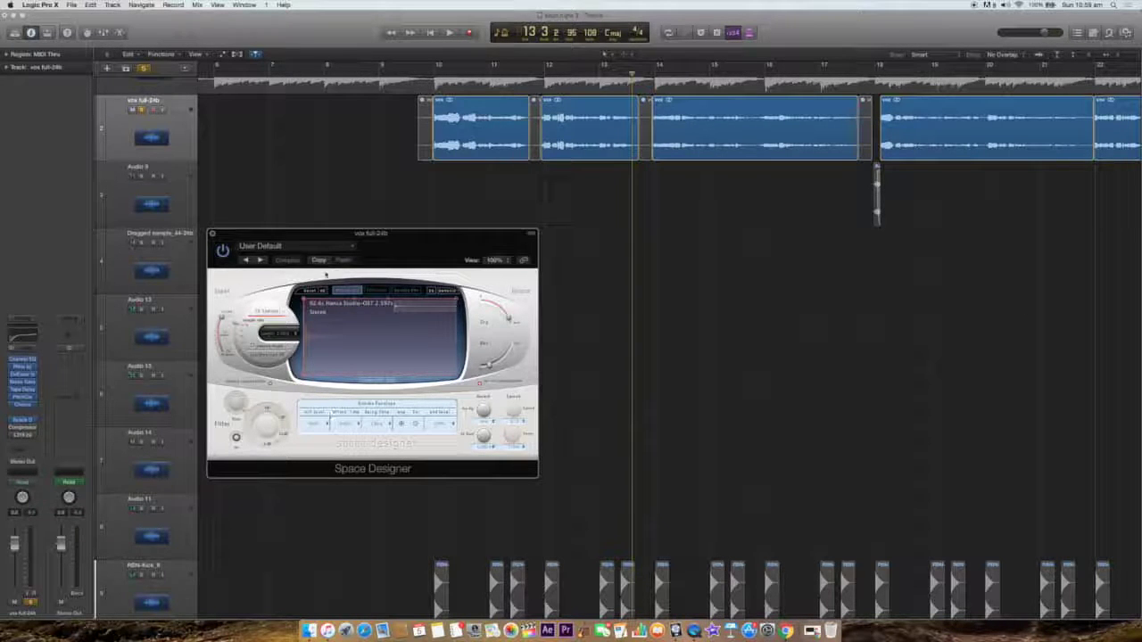
Play the reverberated vocal from bar 10 twice, turning up the listening volume past bar 17
{"action": "left_click", "coordinate": [318, 260]}
{"action": "left_click", "coordinate": [433, 73]}
{"action": "key", "text": "space"}
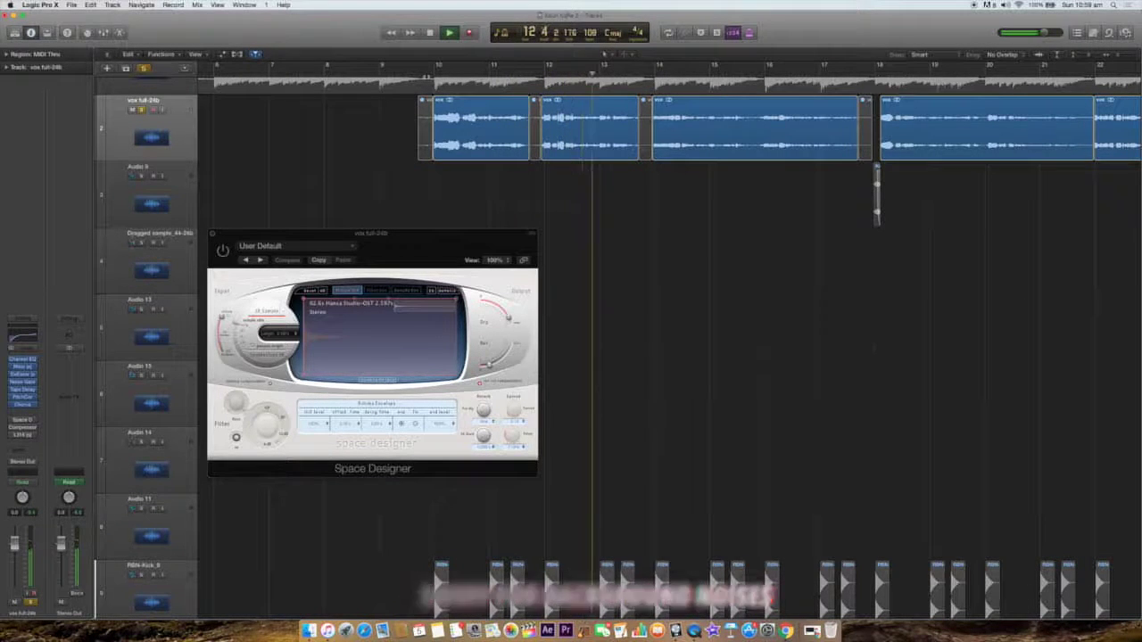
{"action": "key", "text": "space"}
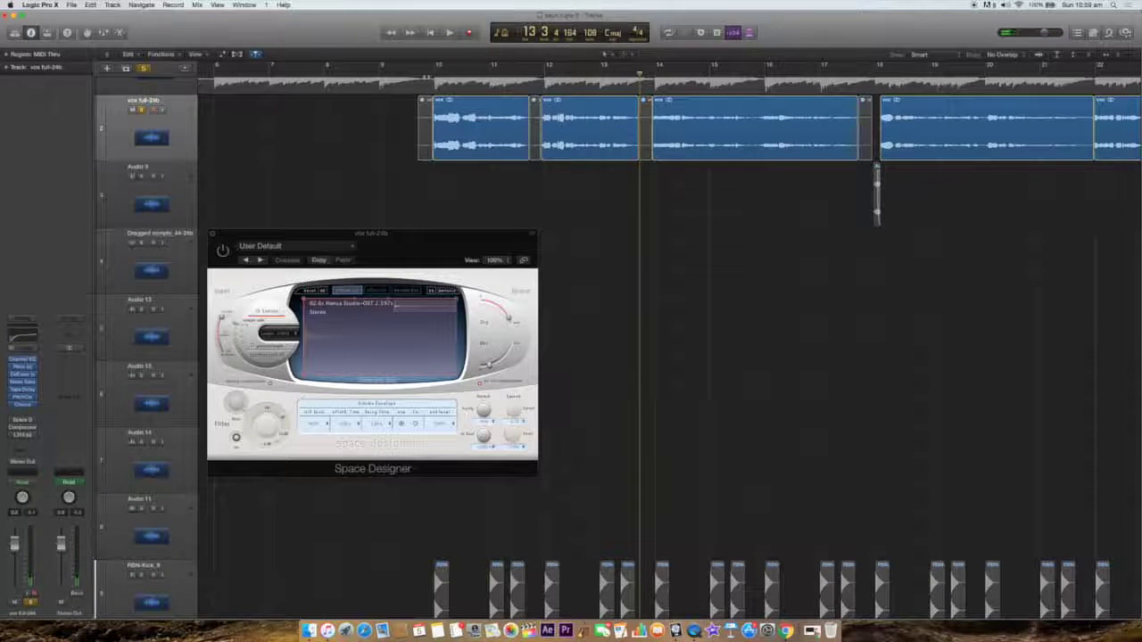
{"action": "left_click", "coordinate": [225, 251]}
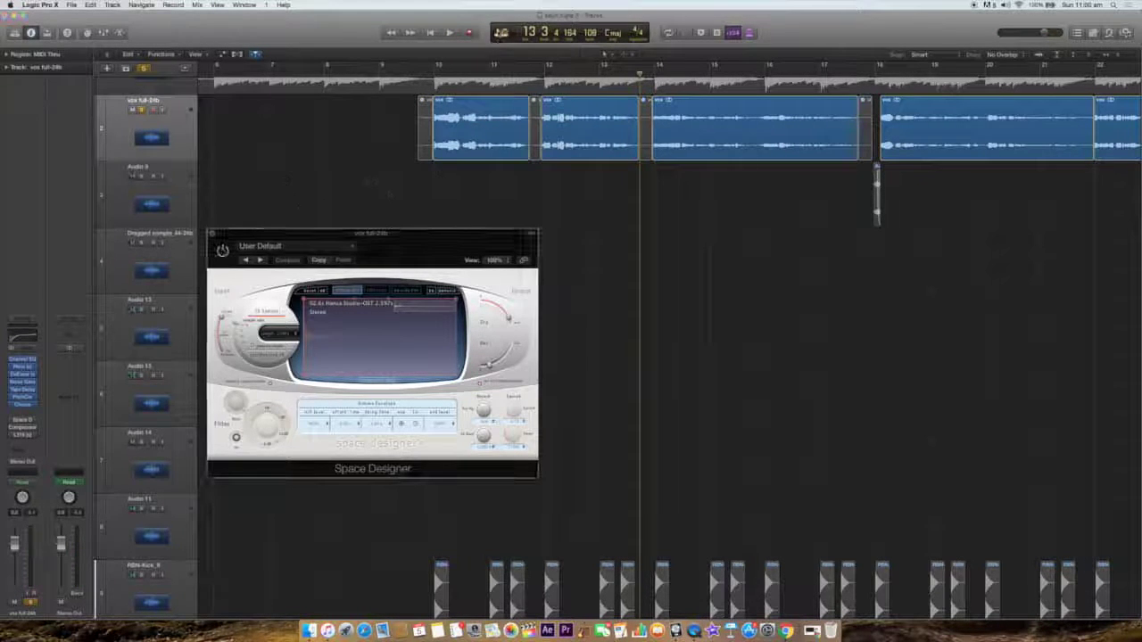
{"action": "key", "text": "space"}
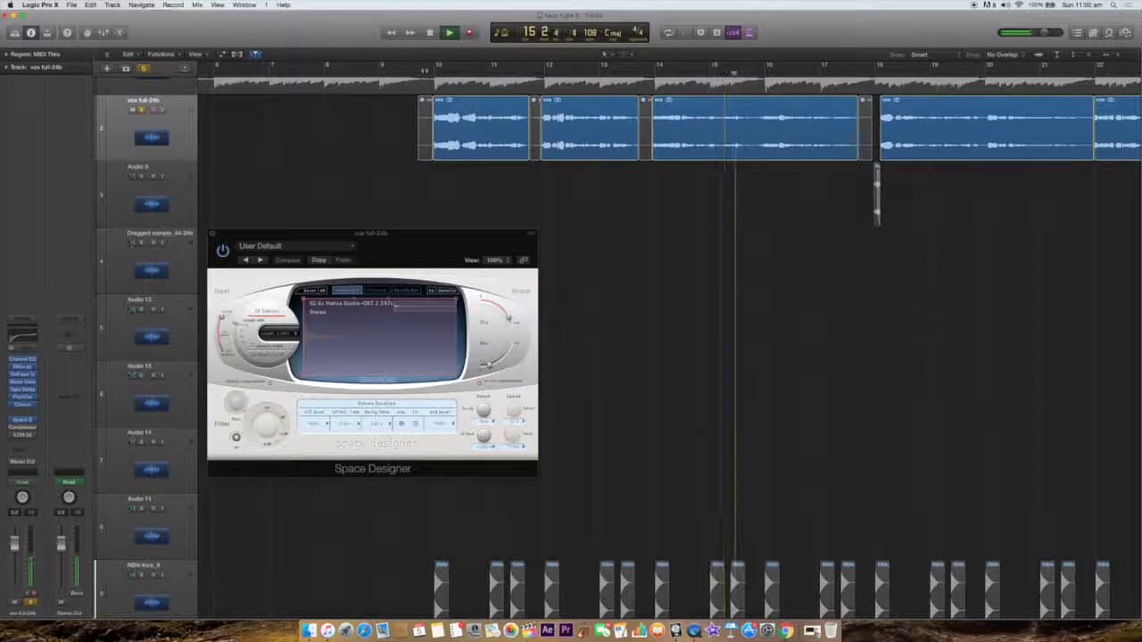
{"action": "key", "text": "XF86AudioRaiseVolume"}
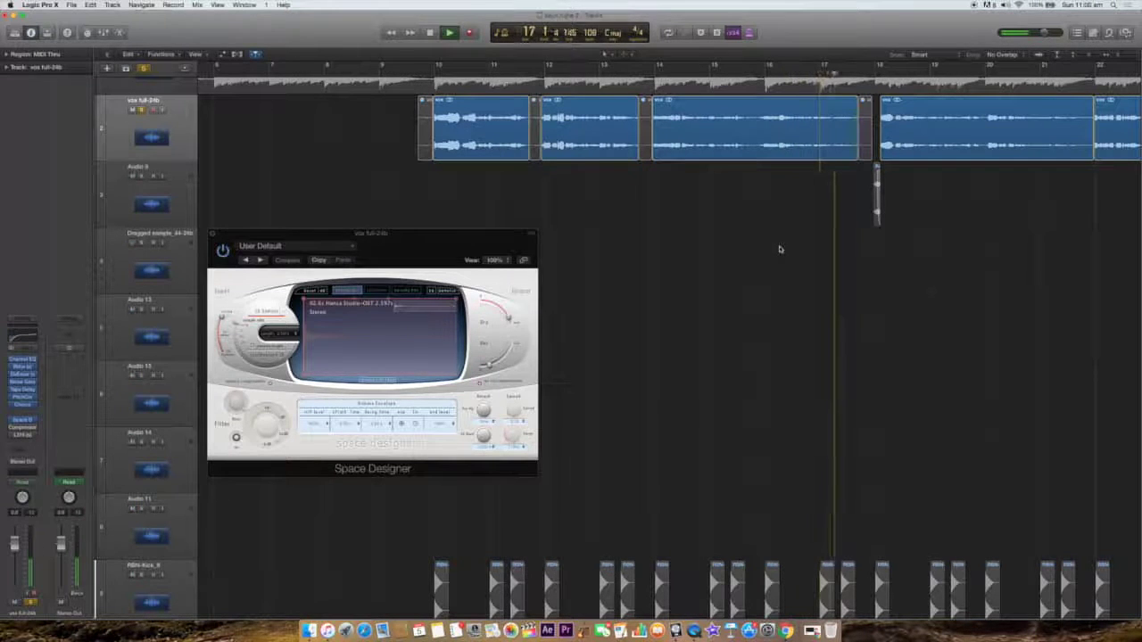
{"action": "key", "text": "space"}
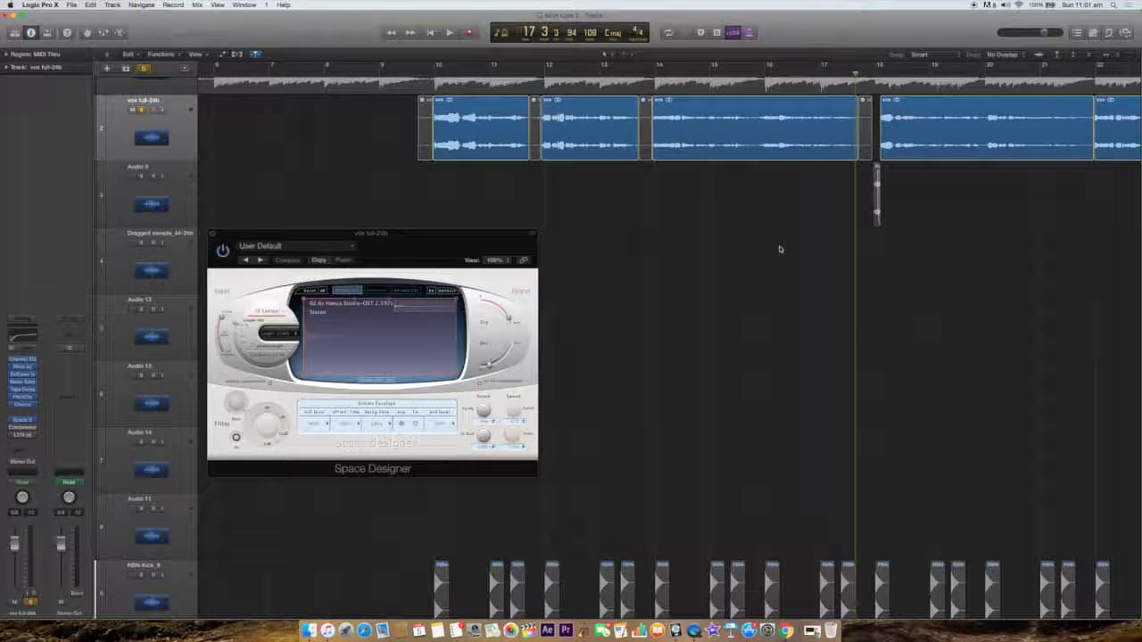
Close the Space Designer window and open the vocal's Compressor settings
{"action": "left_click", "coordinate": [211, 235]}
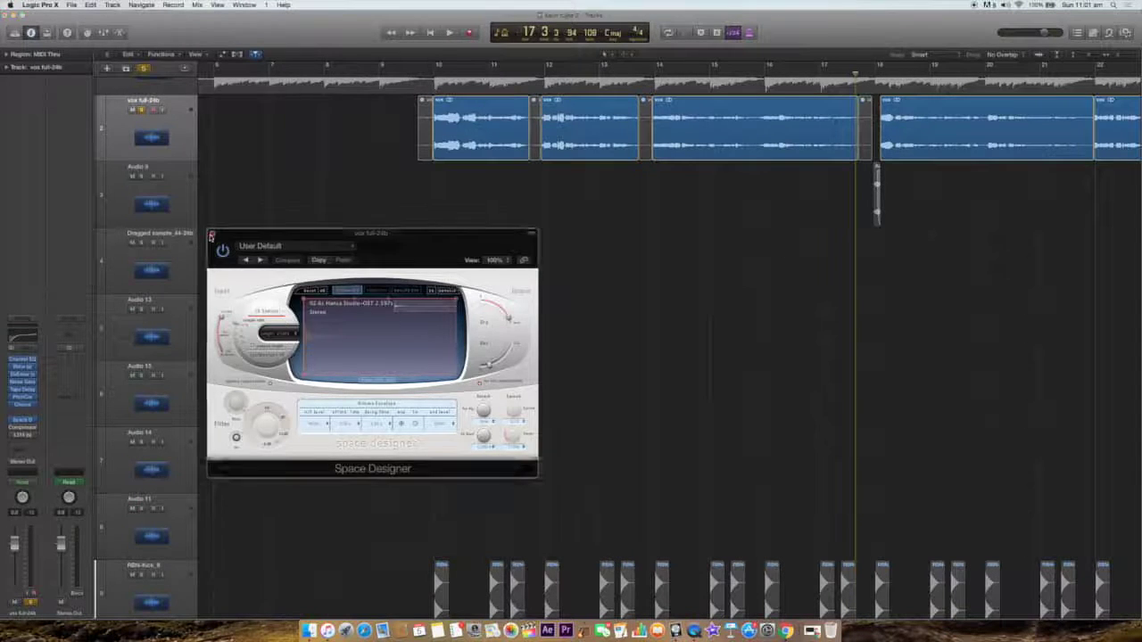
{"action": "left_click", "coordinate": [212, 235]}
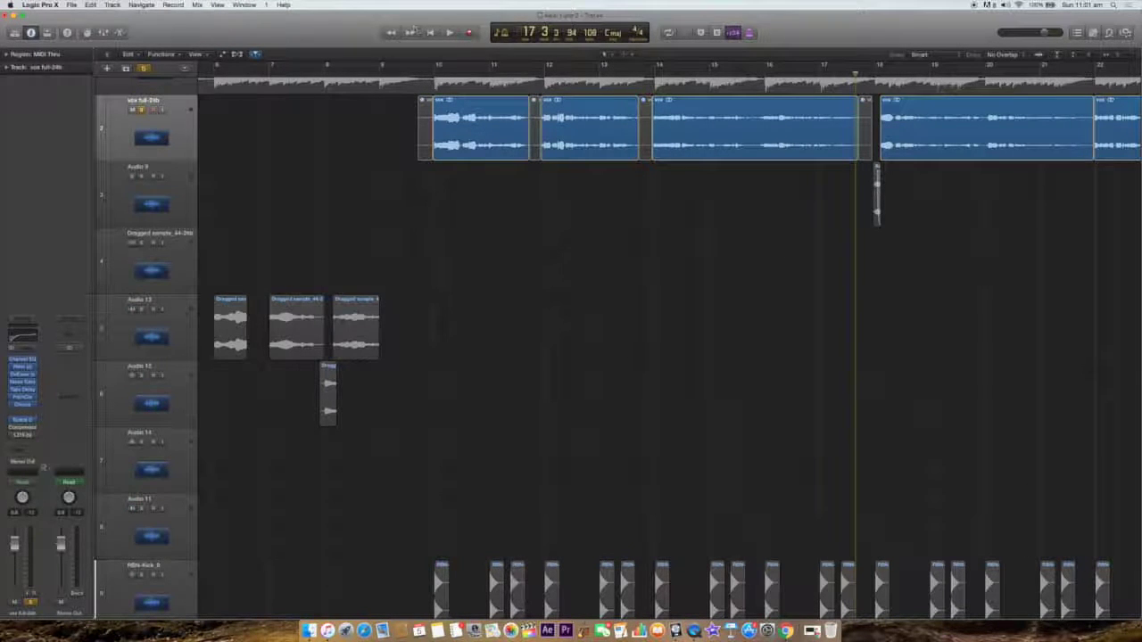
{"action": "left_click", "coordinate": [22, 427]}
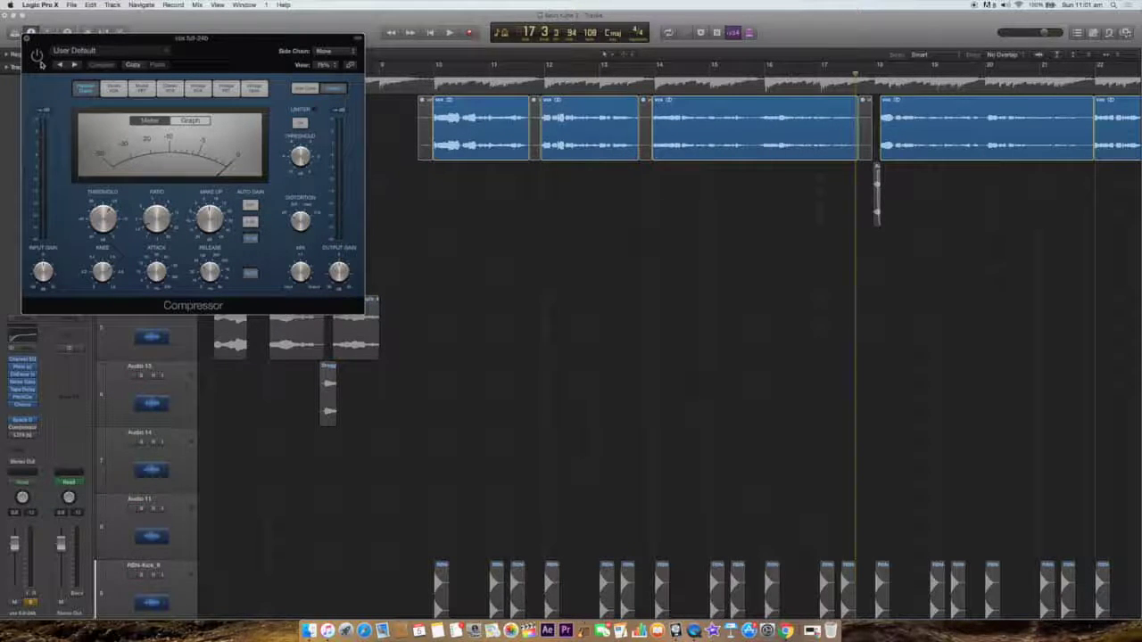
Audition the compressed vocal, then restart playback from just before bar 10
{"action": "left_click", "coordinate": [419, 73]}
{"action": "left_click", "coordinate": [419, 73]}
{"action": "key", "text": "space"}
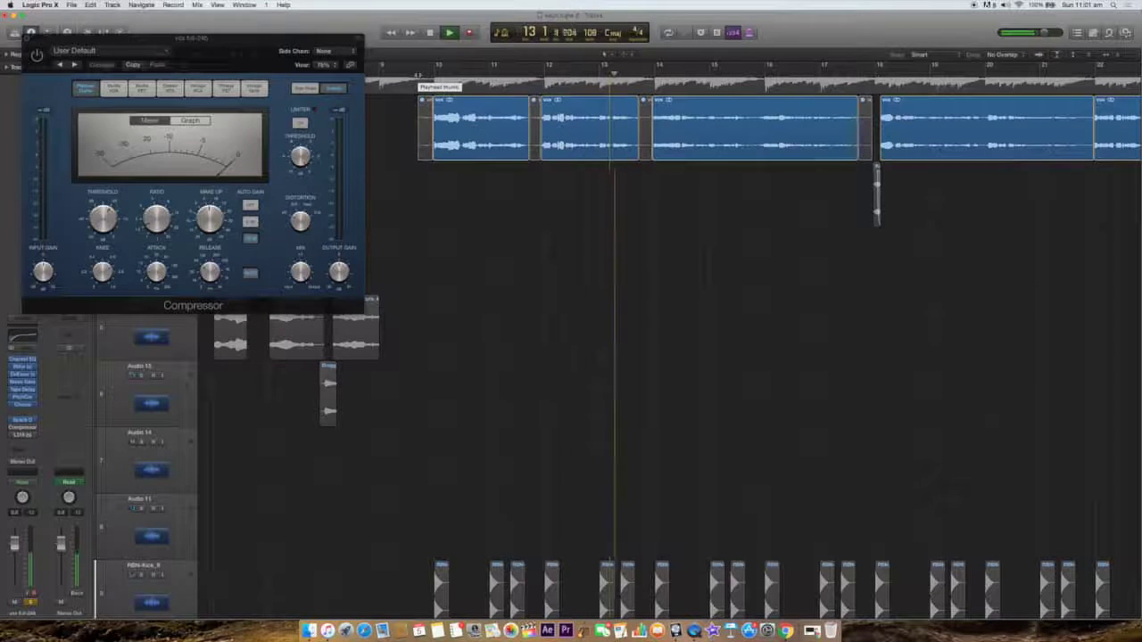
{"action": "key", "text": "space"}
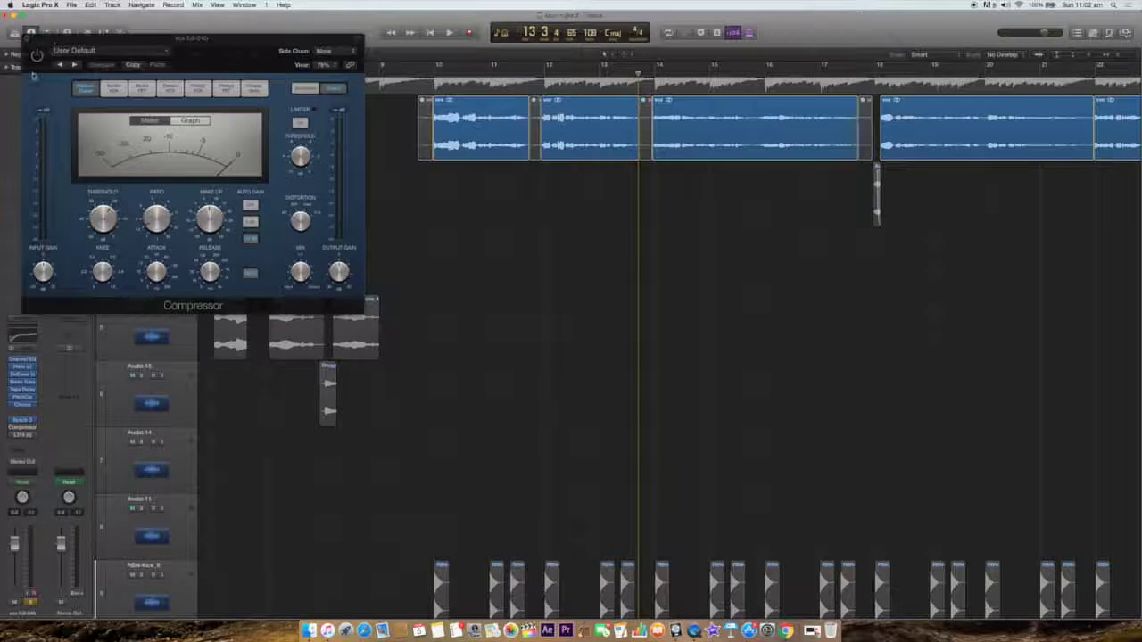
{"action": "left_click", "coordinate": [421, 73]}
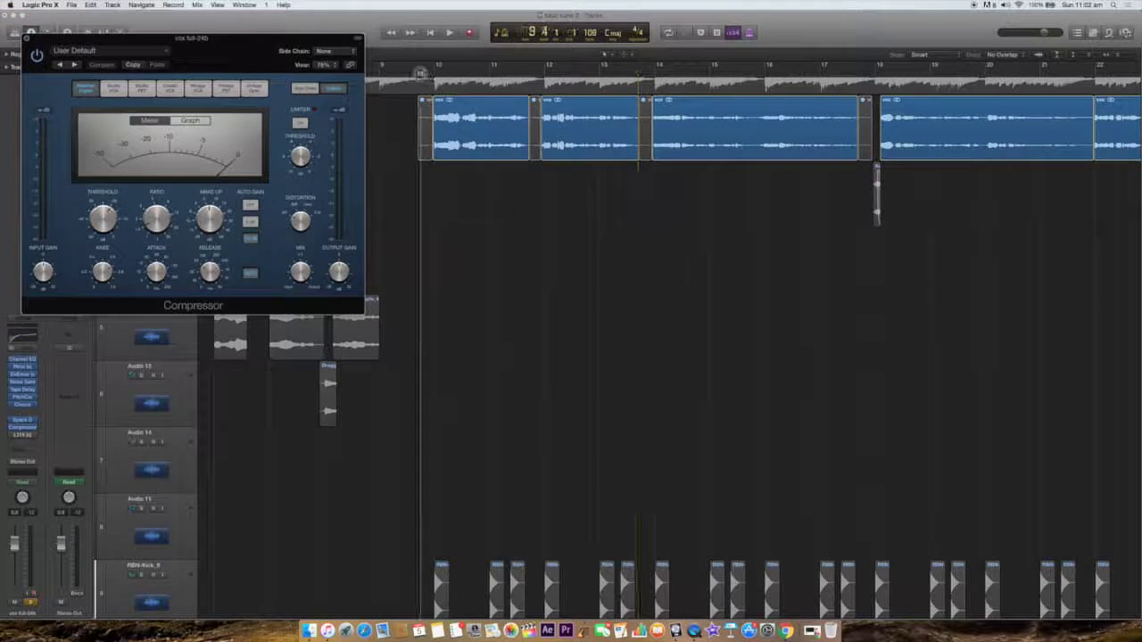
{"action": "key", "text": "space"}
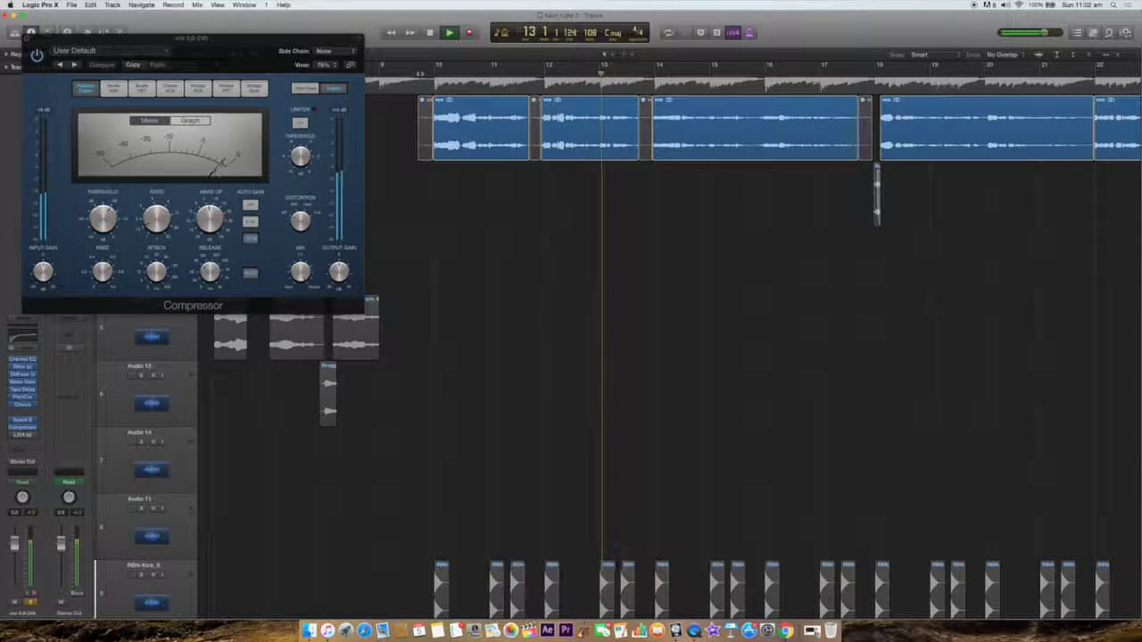
Stop playback at bar 13, beat 4 with the Compressor window still open
{"action": "key", "text": "space"}
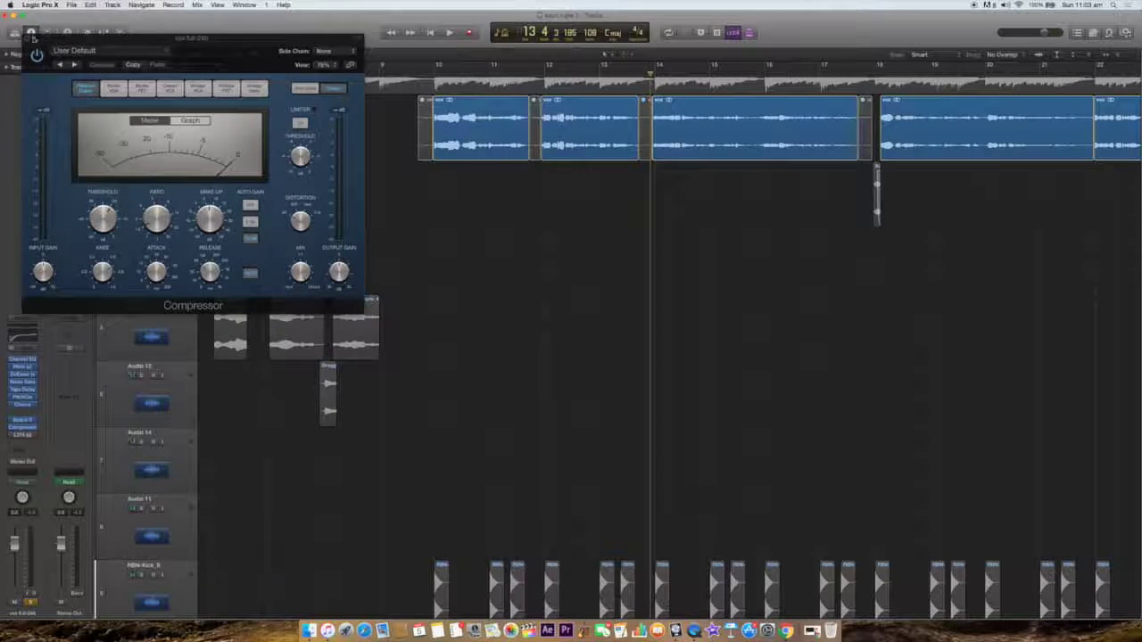
Close the Compressor, move the playhead to just before bar 10, and reopen the Compressor lower down
{"action": "left_click", "coordinate": [30, 38]}
{"action": "key", "text": "space"}
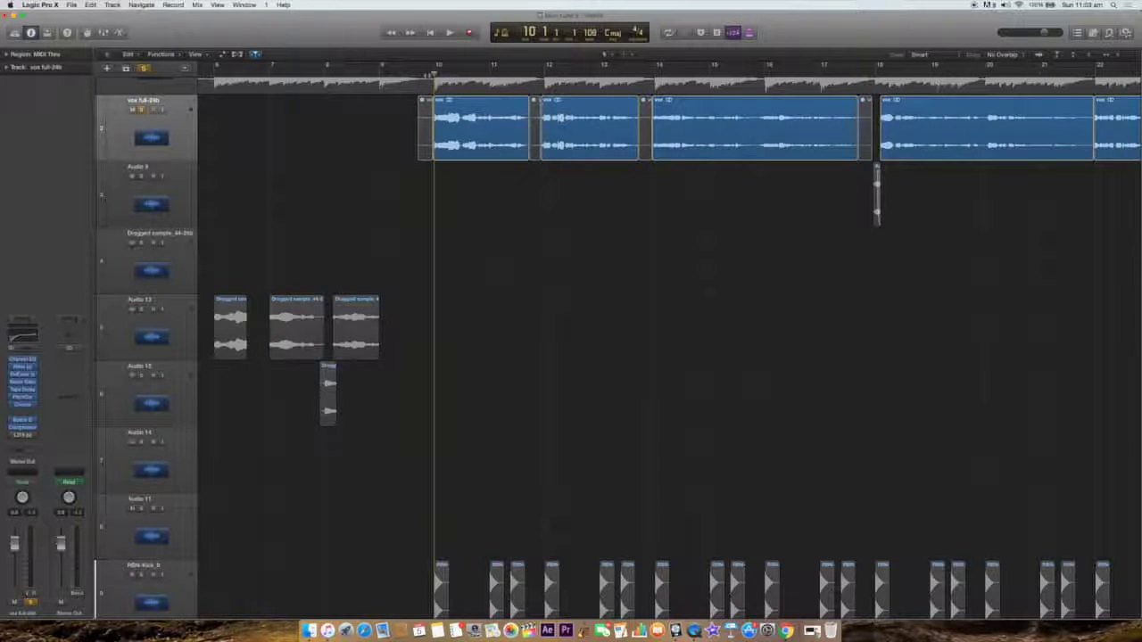
{"action": "left_click_drag", "start_coordinate": [432, 74], "coordinate": [417, 74]}
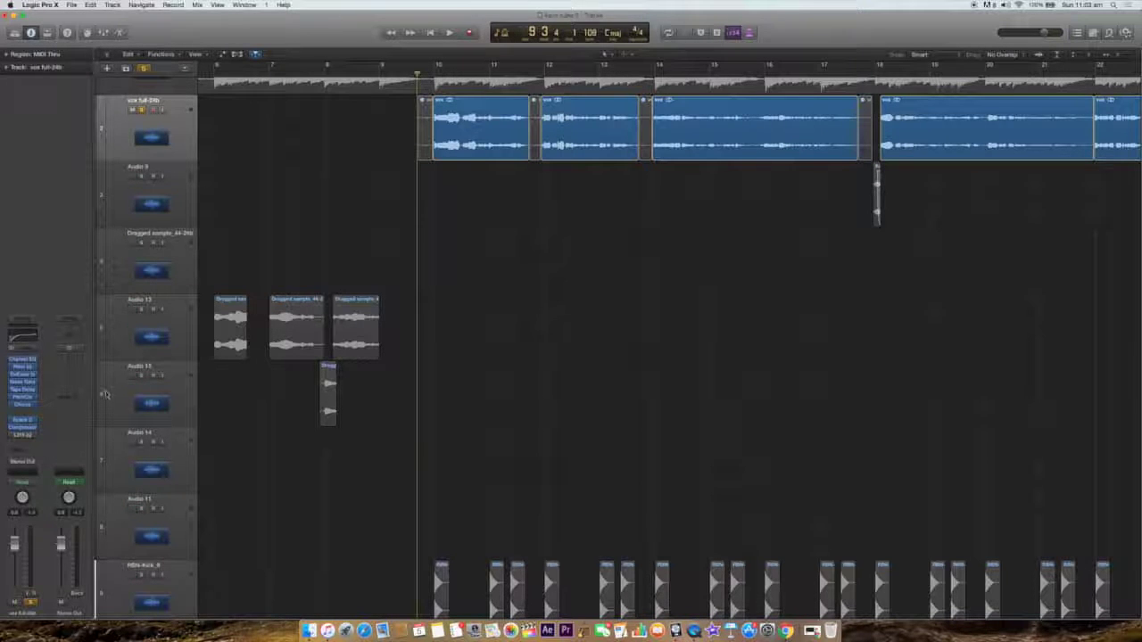
{"action": "left_click", "coordinate": [22, 427]}
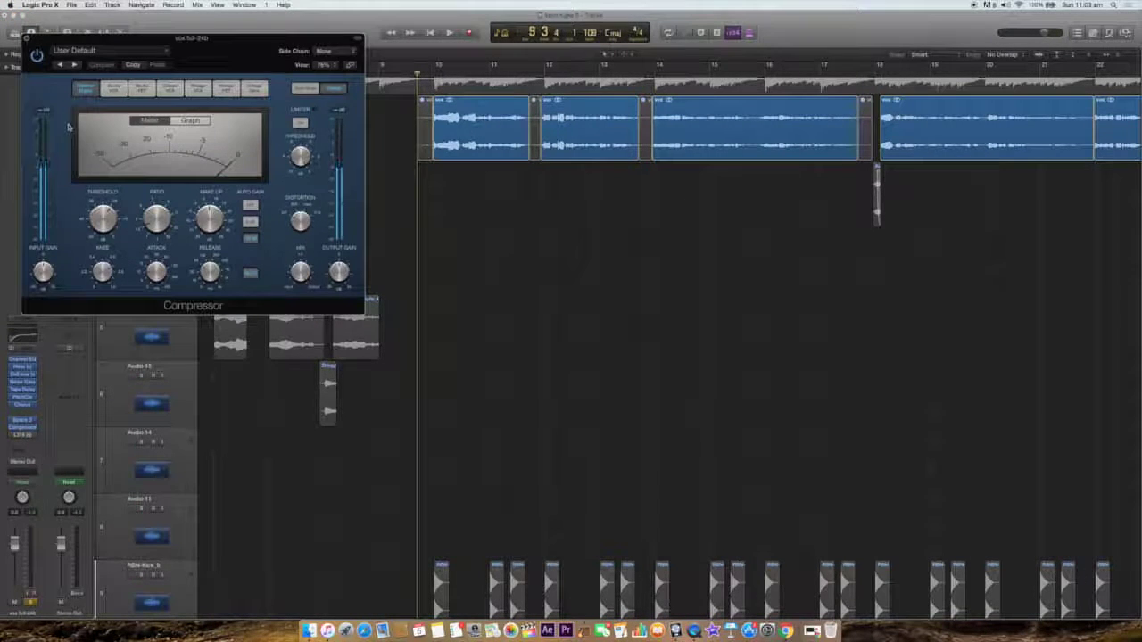
{"action": "left_click_drag", "start_coordinate": [99, 104], "coordinate": [210, 351]}
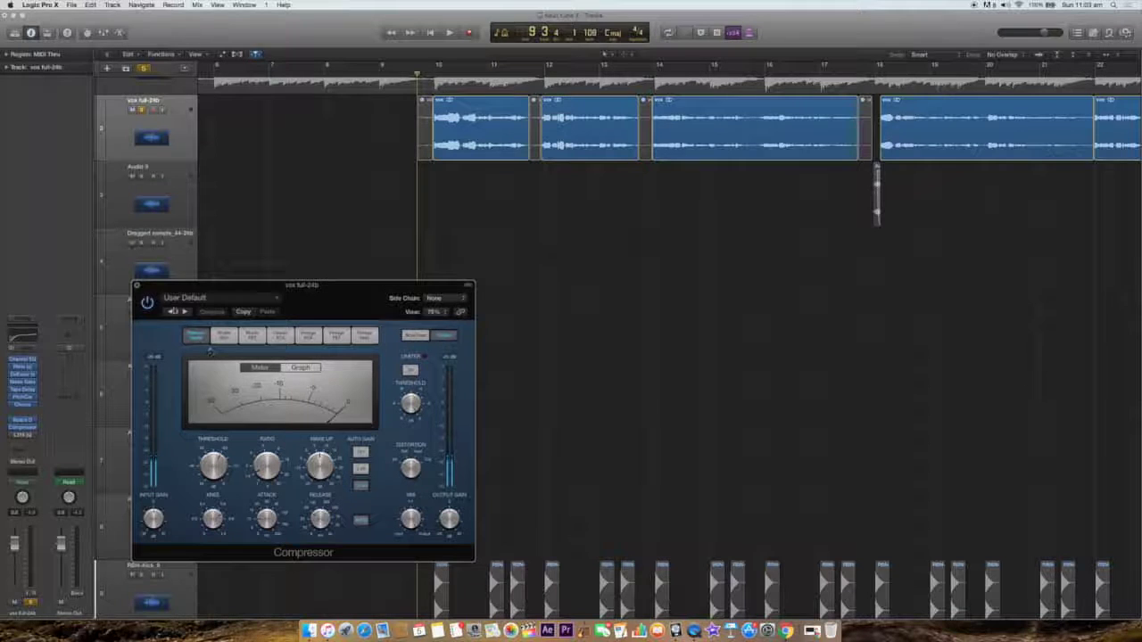
Browse the Compressor insert's plug-in list, then dismiss it and close the Compressor window
{"action": "left_click", "coordinate": [34, 432]}
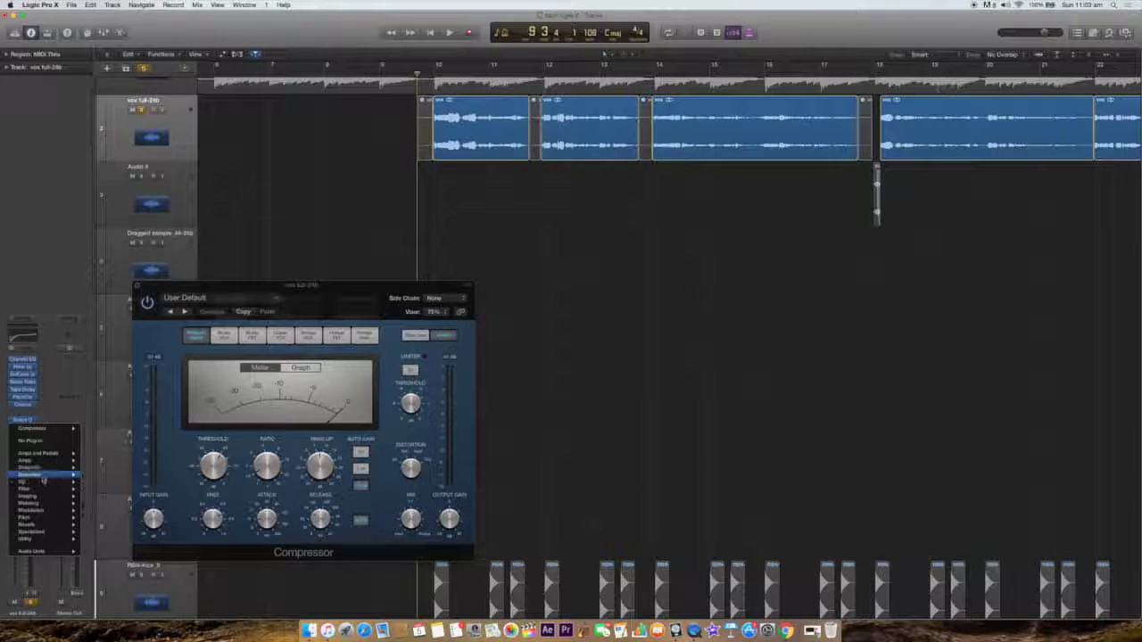
{"action": "mouse_move", "coordinate": [42, 479]}
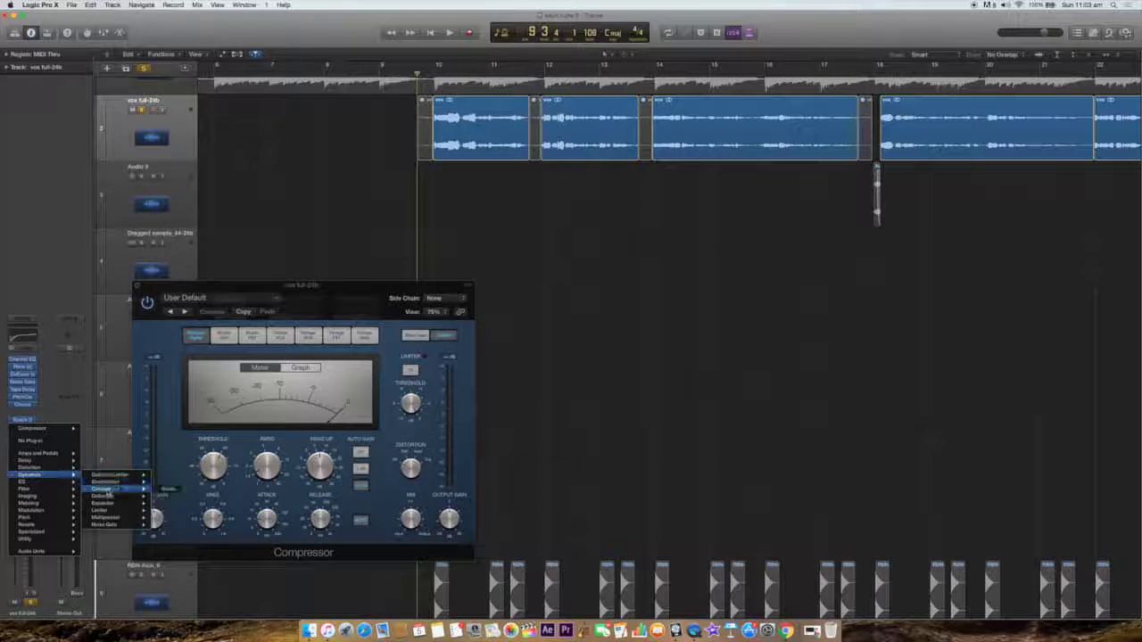
{"action": "mouse_move", "coordinate": [106, 518]}
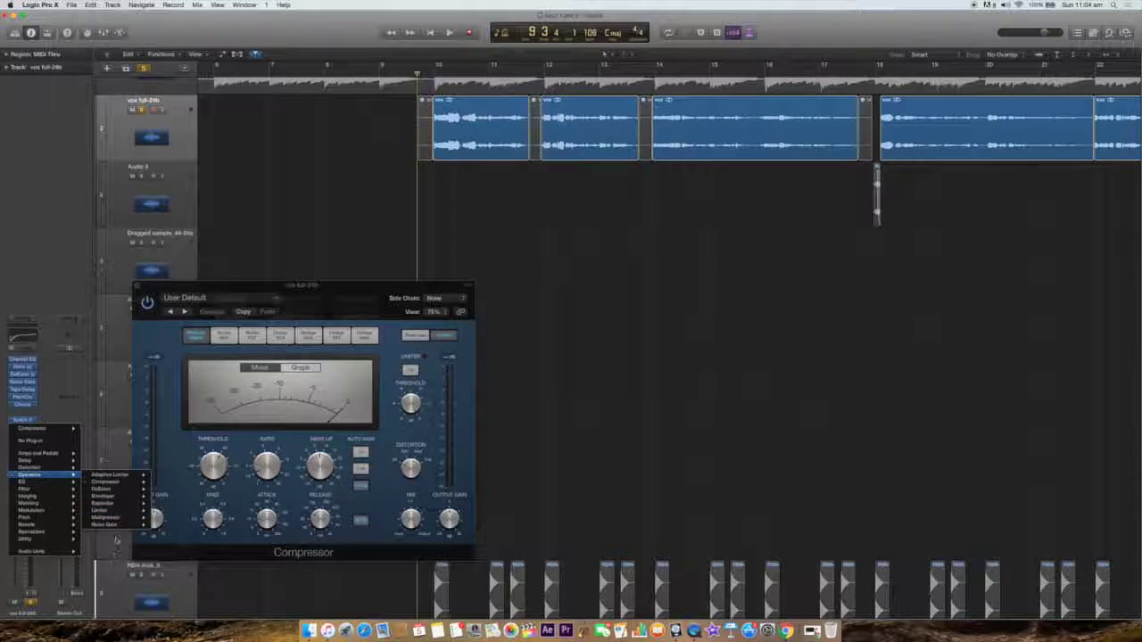
{"action": "left_click", "coordinate": [136, 286]}
{"action": "left_click", "coordinate": [136, 285]}
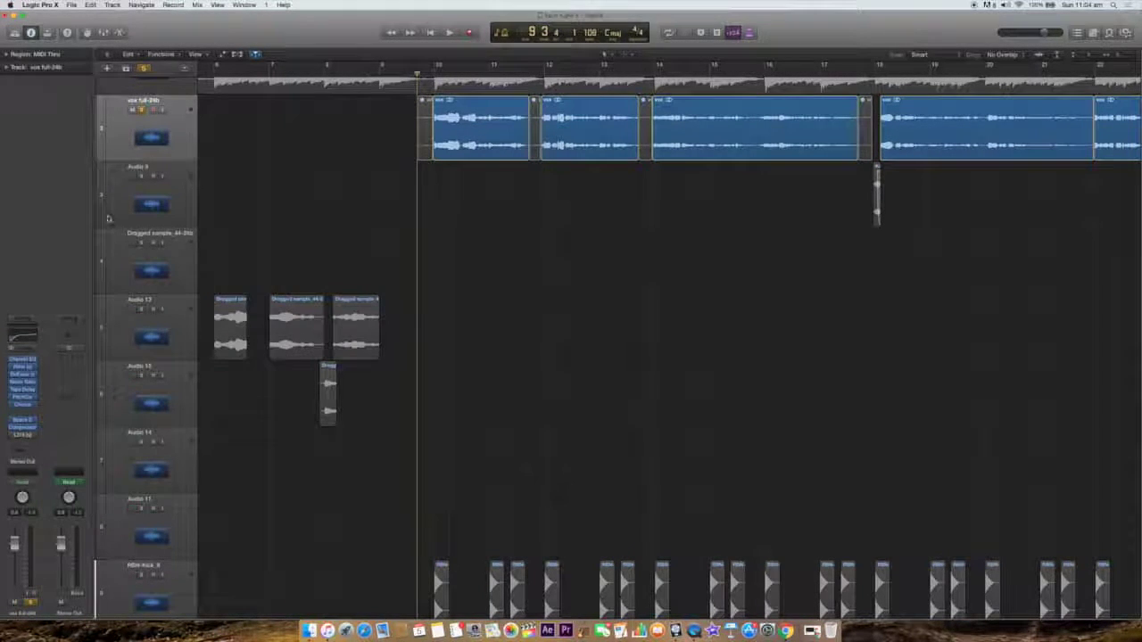
Insert the Waves L316 limiter after the Compressor and open its settings window
{"action": "left_click", "coordinate": [24, 434]}
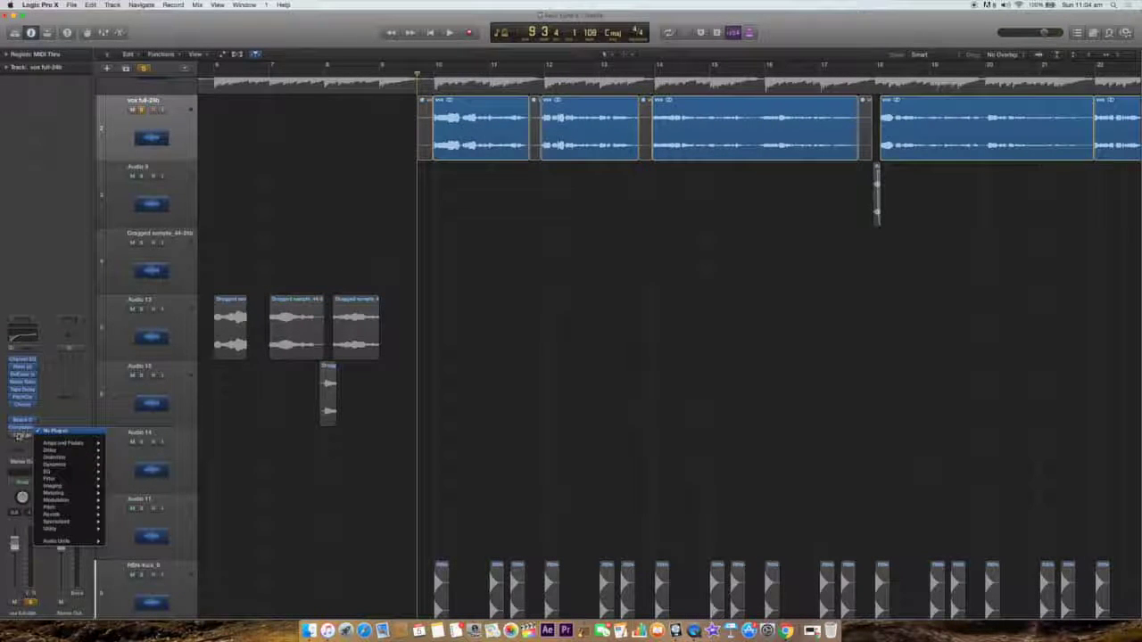
{"action": "left_click", "coordinate": [24, 437]}
{"action": "left_click", "coordinate": [24, 435]}
{"action": "key", "text": "super+w"}
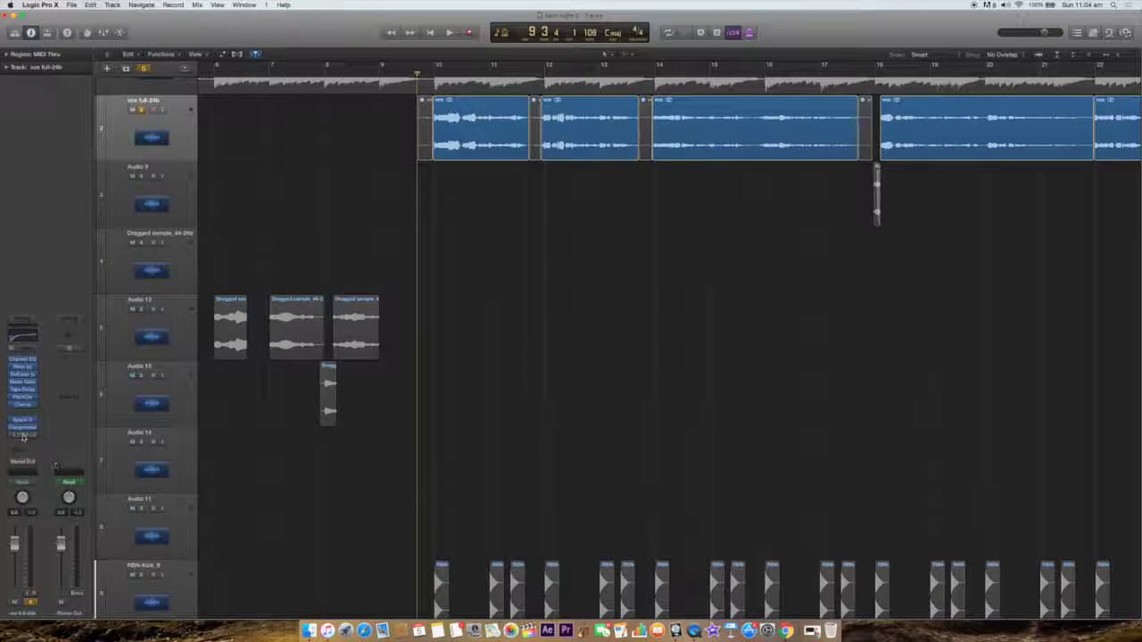
{"action": "left_click", "coordinate": [24, 436]}
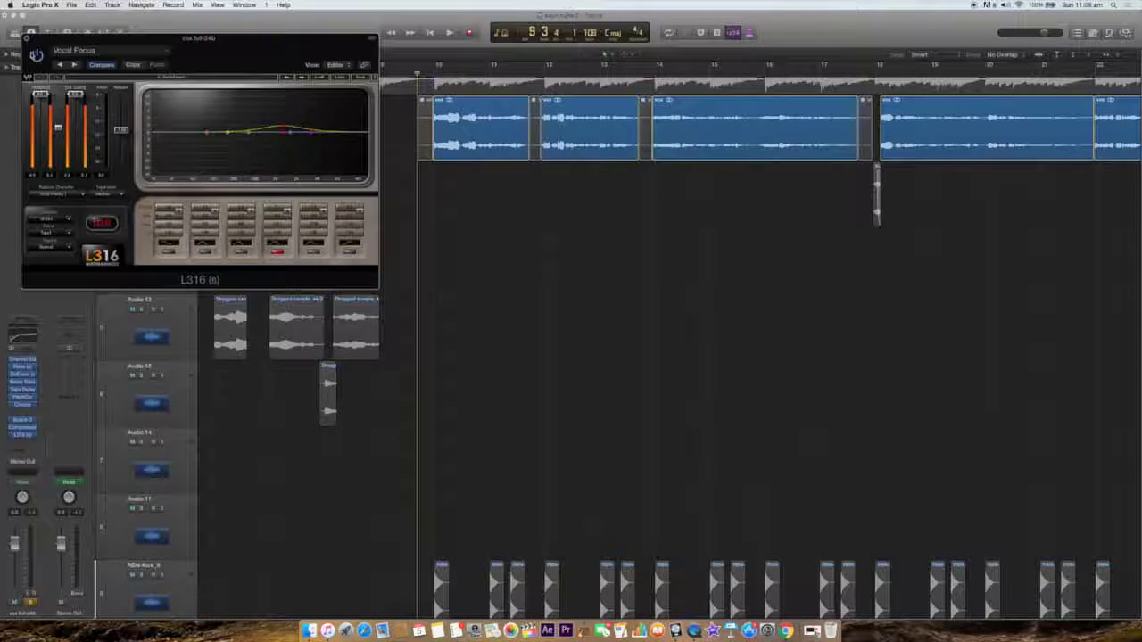
Play the soloed vocal through L316, stop at bar 17 beat 4, and close the L316 window
{"action": "key", "text": "space"}
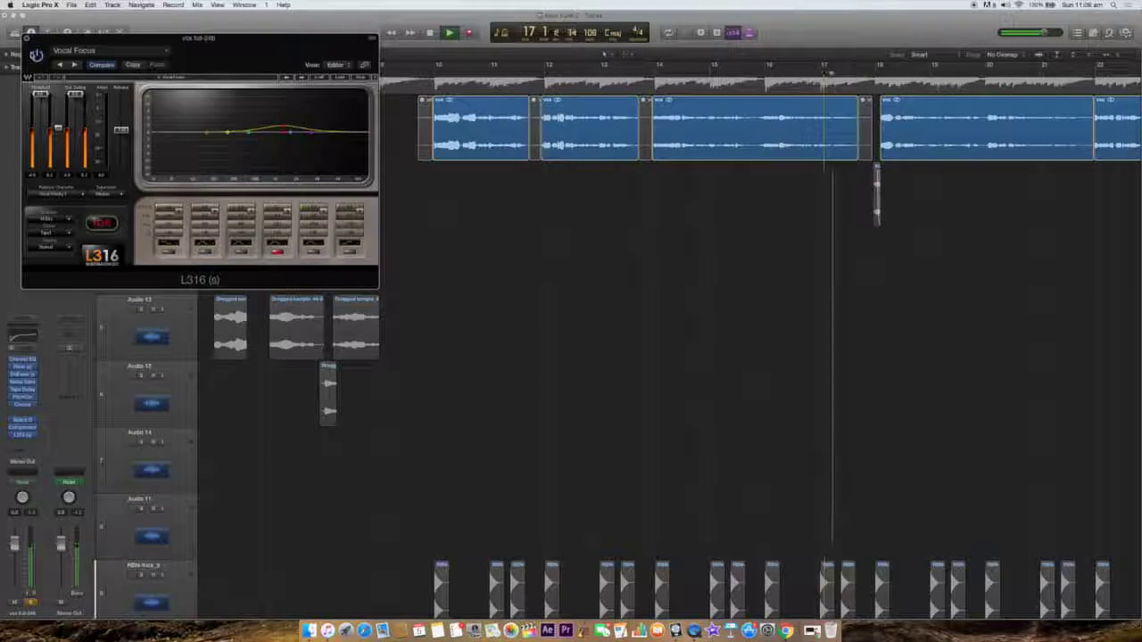
{"action": "key", "text": "space"}
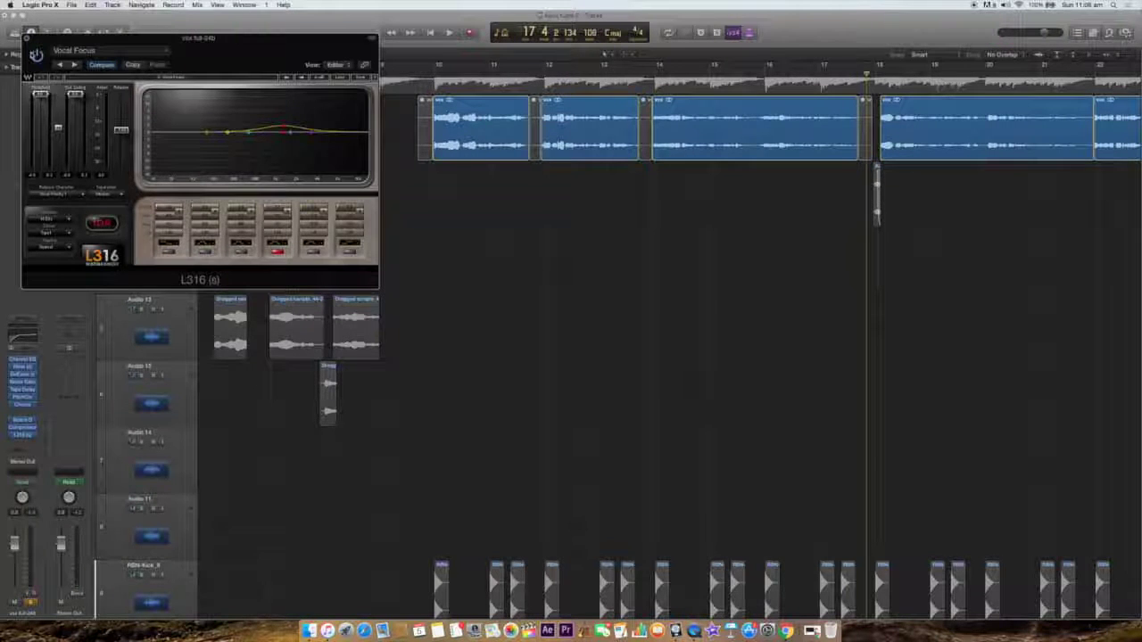
{"action": "left_click", "coordinate": [27, 38]}
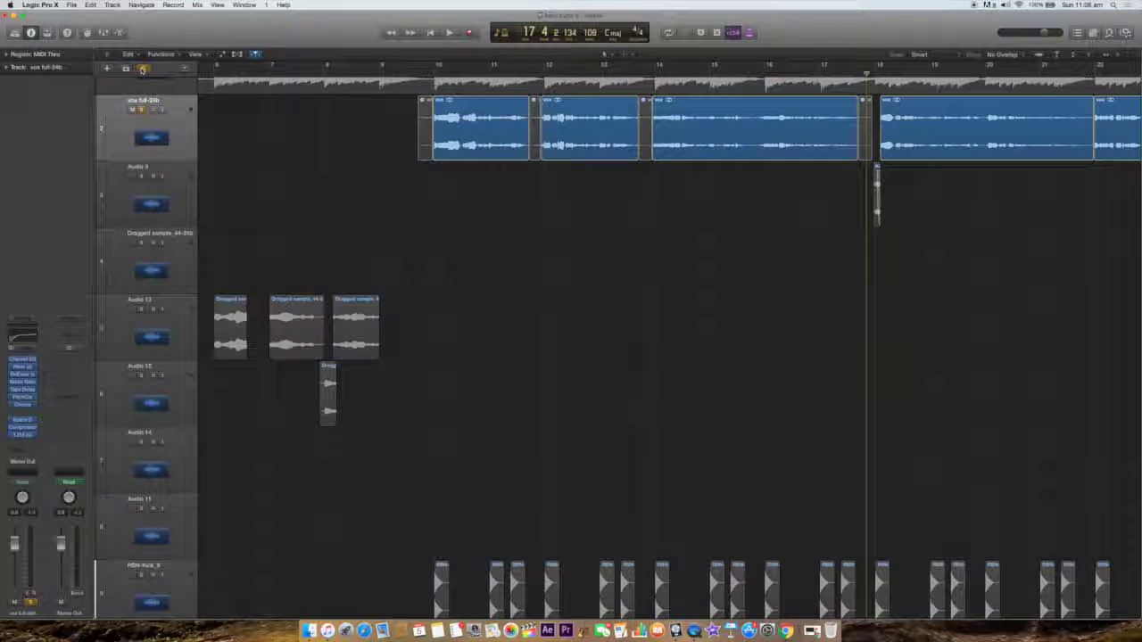
Clear the vocal solo and play the full arrangement from bar 9
{"action": "left_click", "coordinate": [142, 70]}
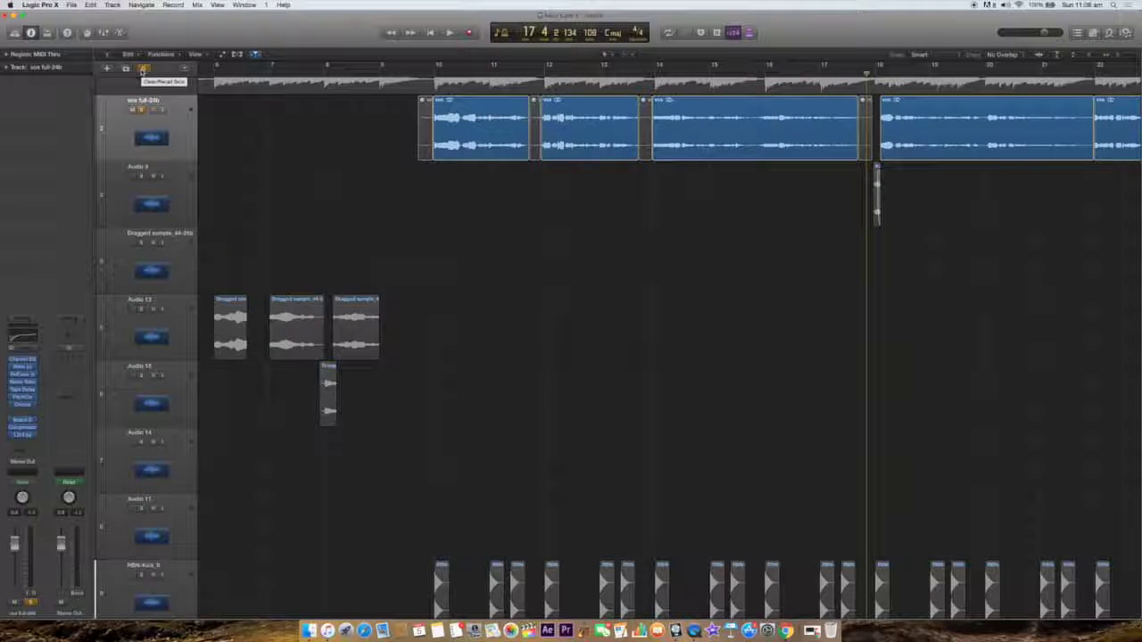
{"action": "left_click", "coordinate": [142, 69]}
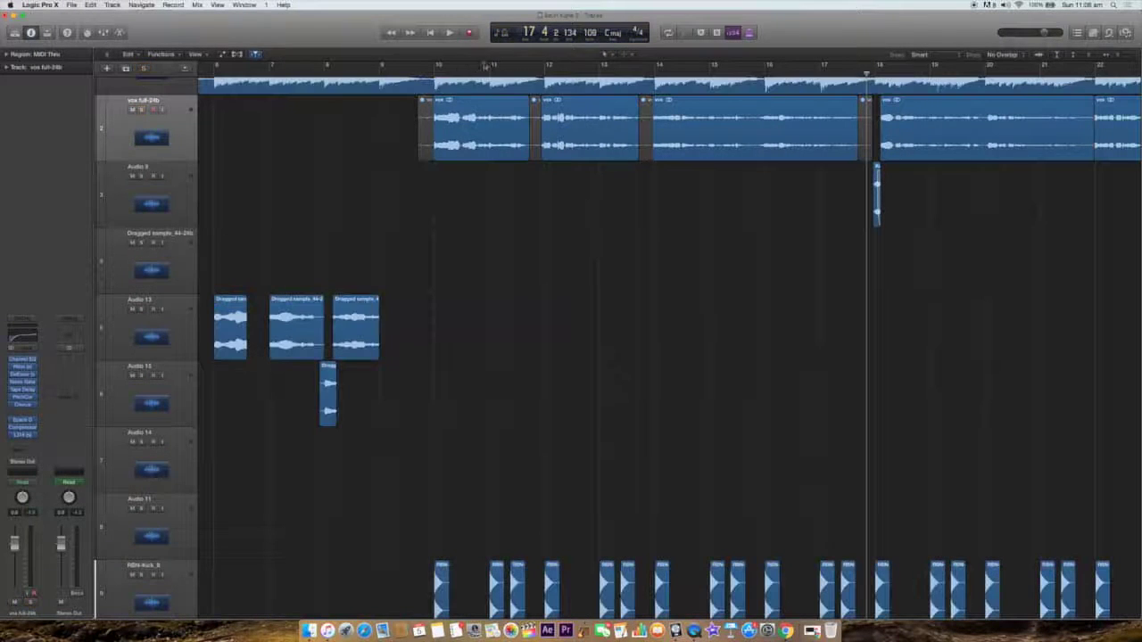
{"action": "left_click", "coordinate": [379, 71]}
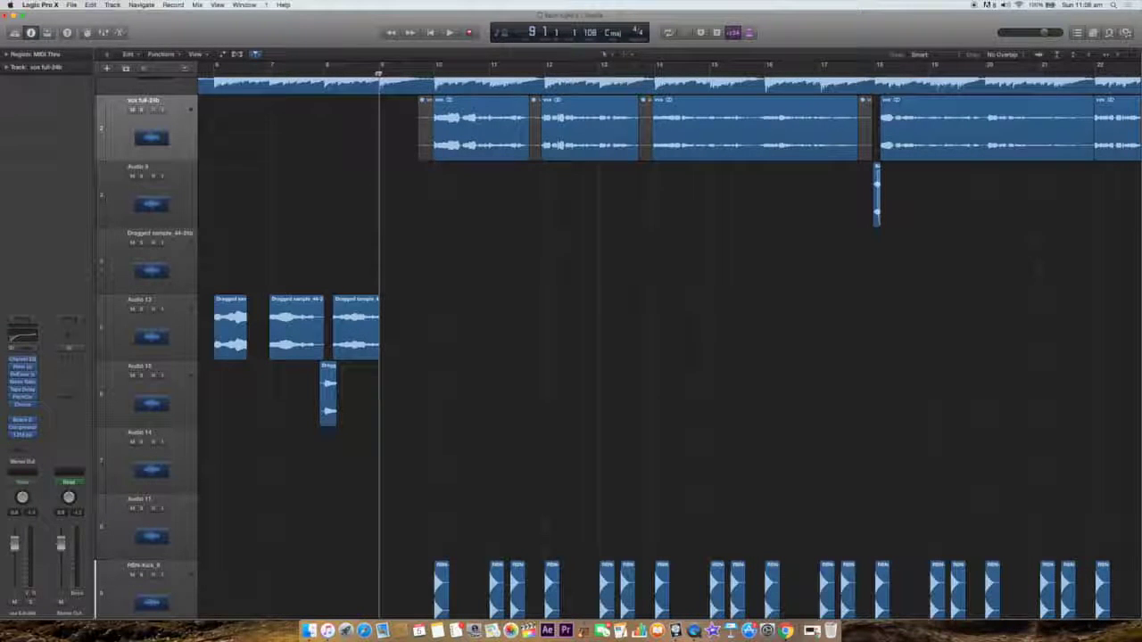
{"action": "key", "text": "space"}
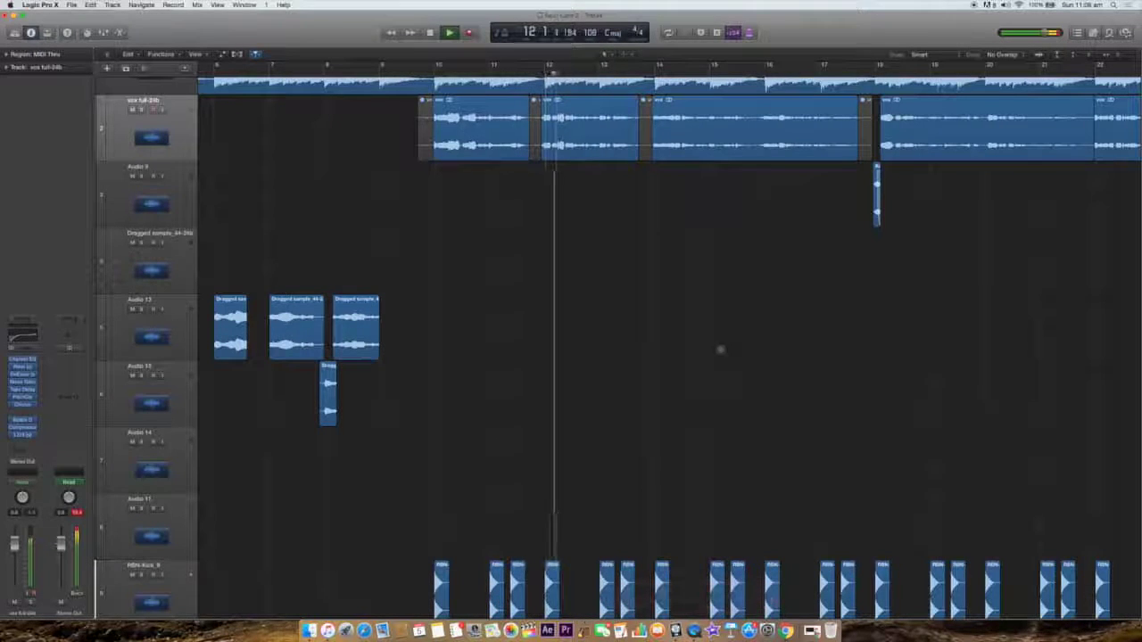
Select the RBN-Kick_9 drum track during playback and stop at bar 15, beat 1
{"action": "scroll", "coordinate": [658, 322], "scroll_direction": "down", "scroll_amount": 5}
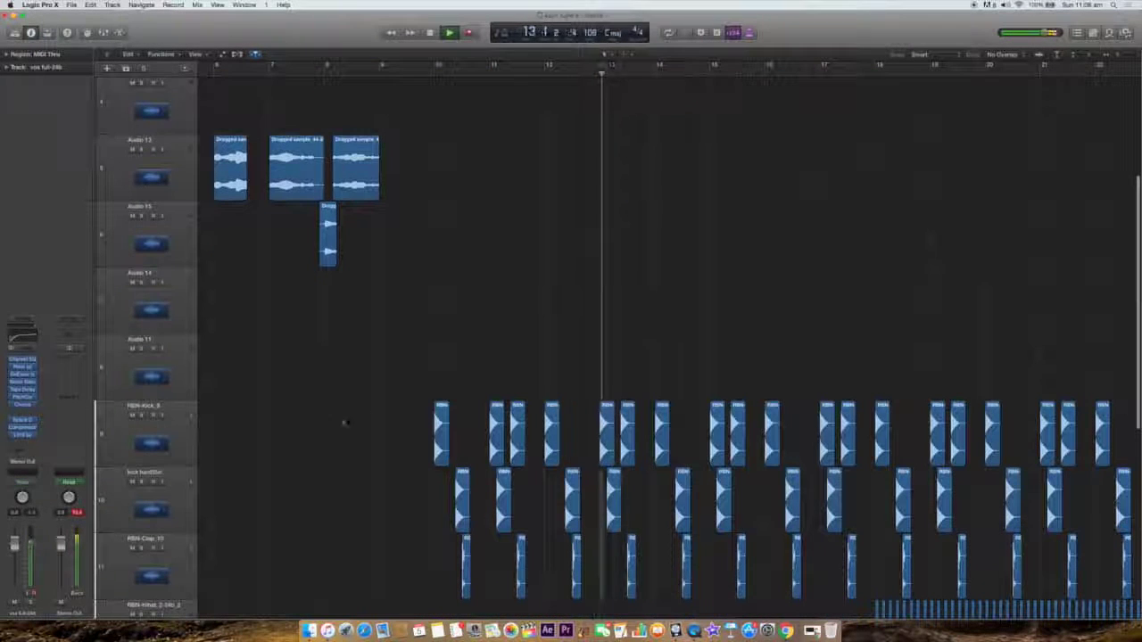
{"action": "left_click", "coordinate": [180, 439]}
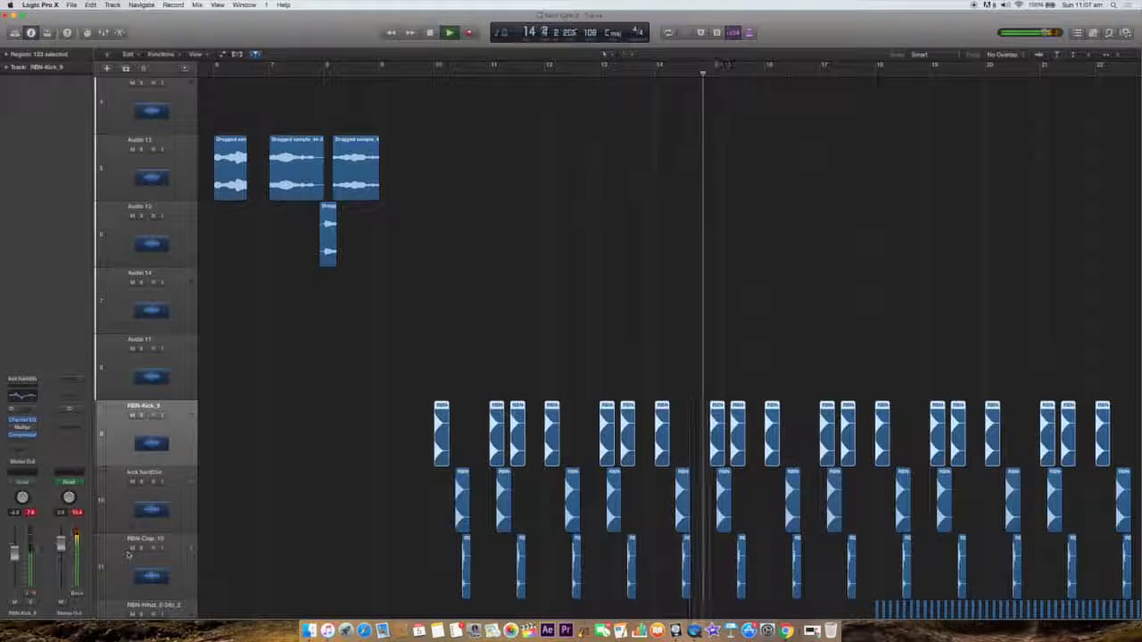
{"action": "key", "text": "space"}
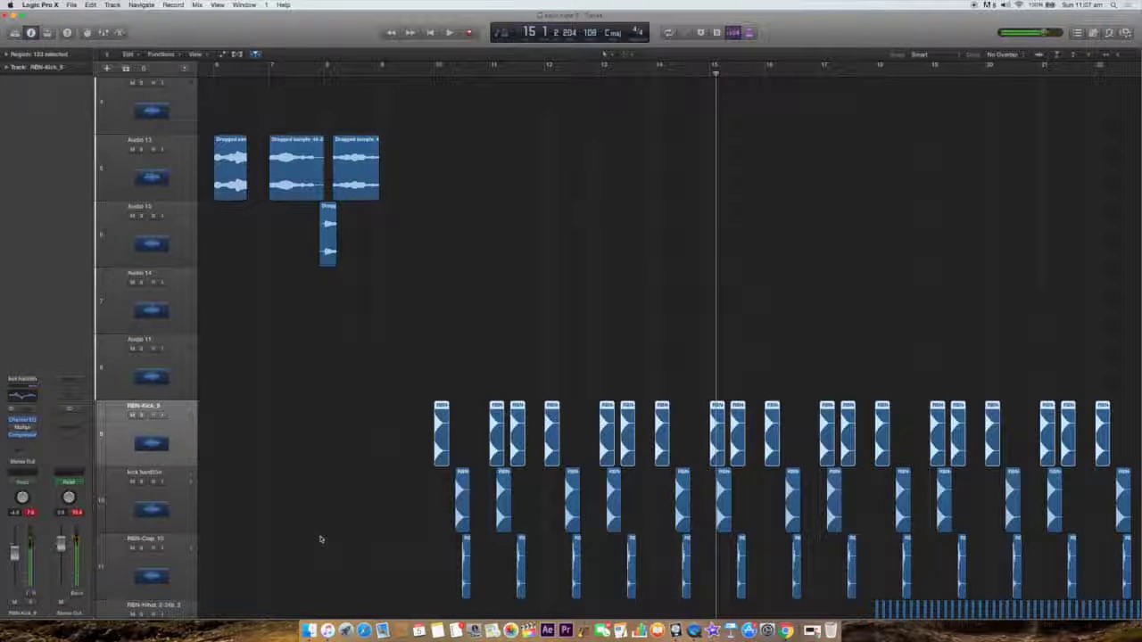
{"action": "scroll", "coordinate": [321, 539], "scroll_direction": "up", "scroll_amount": 5}
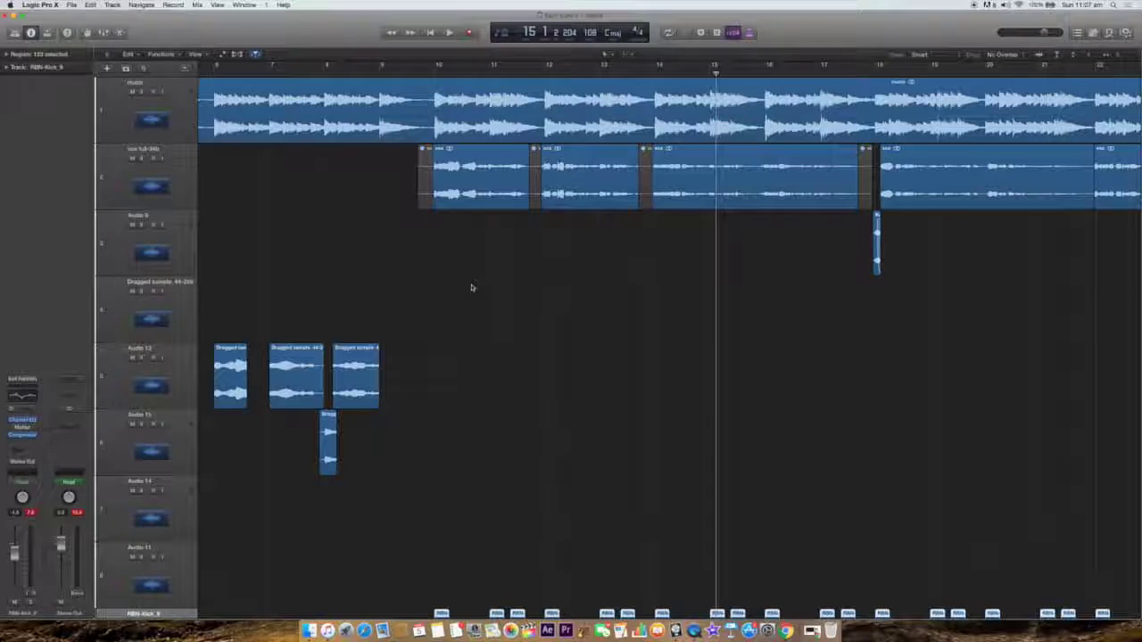
Scroll through all the tracks and select the vox full-24b vocal track
{"action": "scroll", "coordinate": [472, 287], "scroll_direction": "down", "scroll_amount": 5}
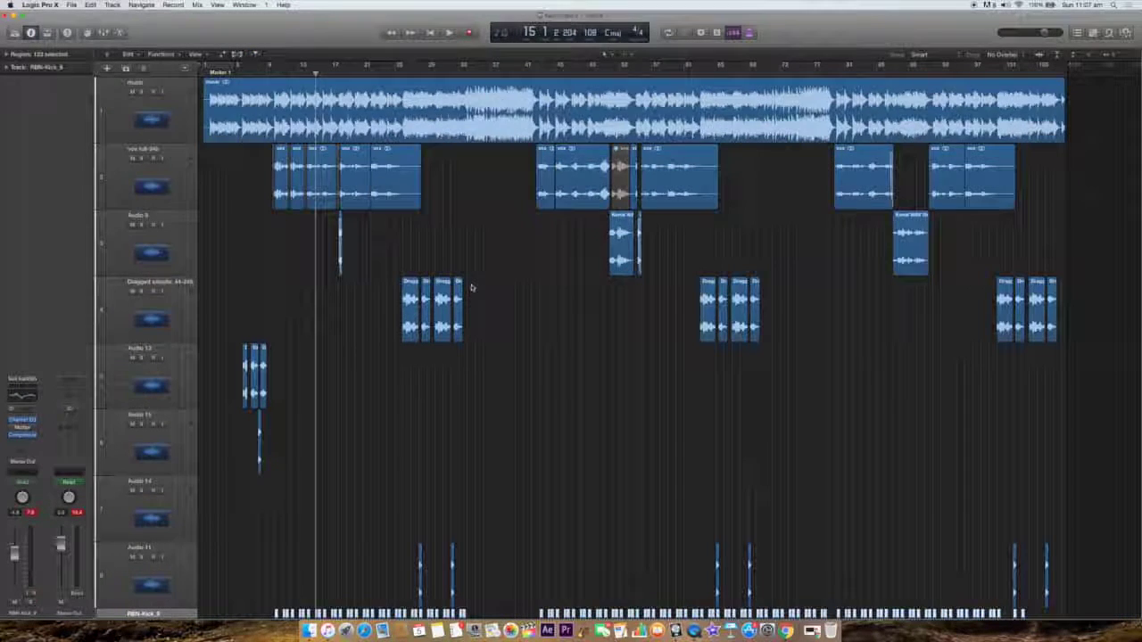
{"action": "scroll", "coordinate": [472, 287], "scroll_direction": "down", "scroll_amount": 8}
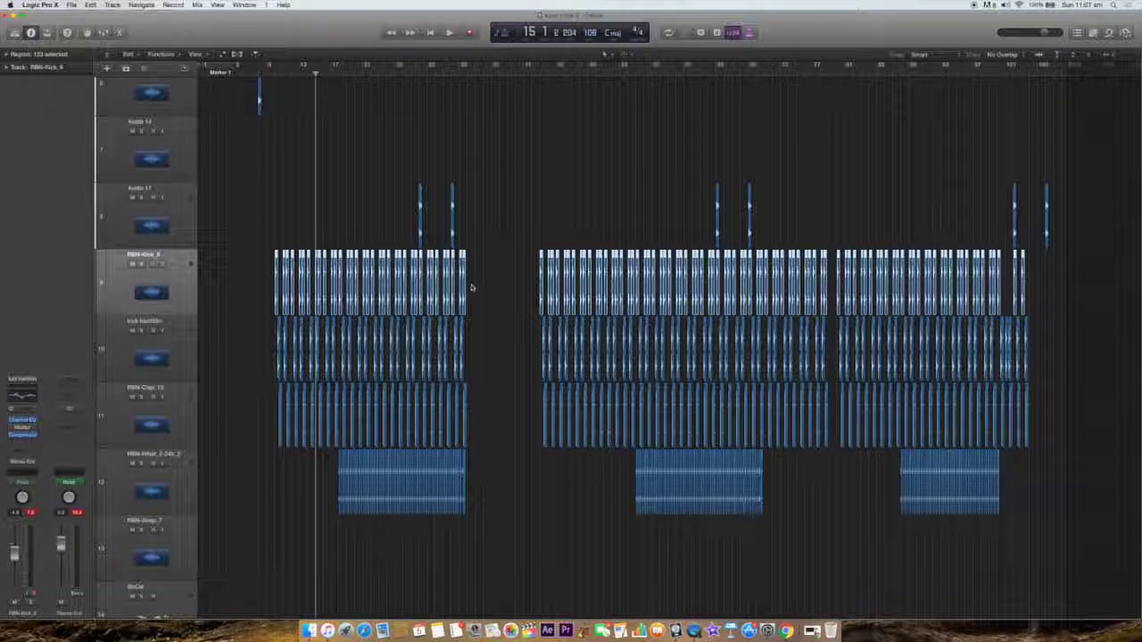
{"action": "scroll", "coordinate": [472, 288], "scroll_direction": "up", "scroll_amount": 10}
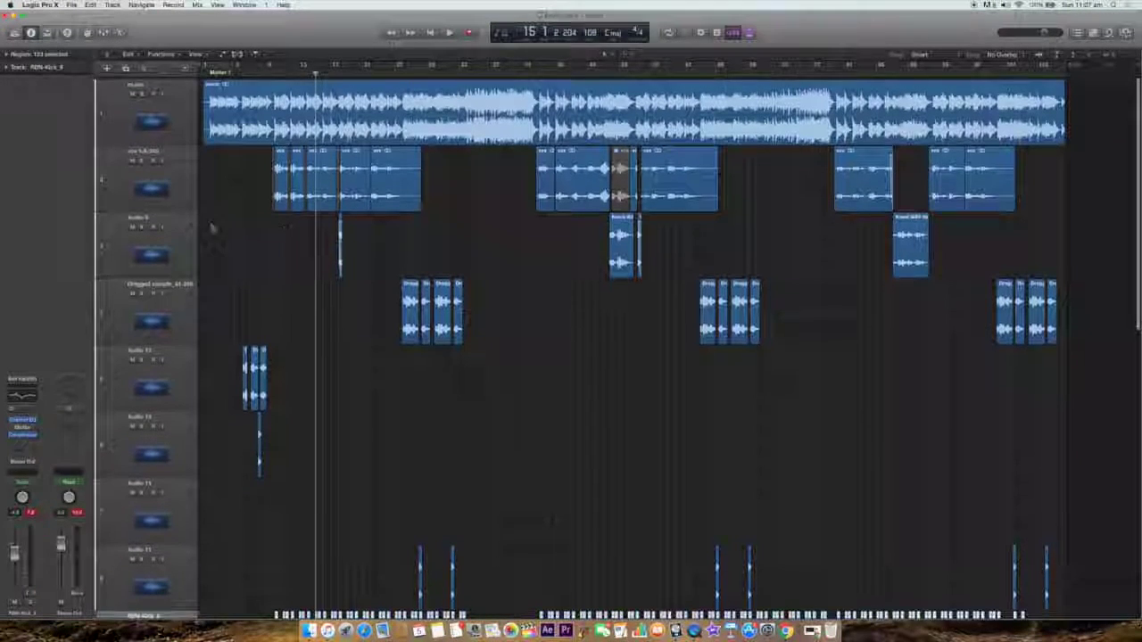
{"action": "left_click", "coordinate": [156, 179]}
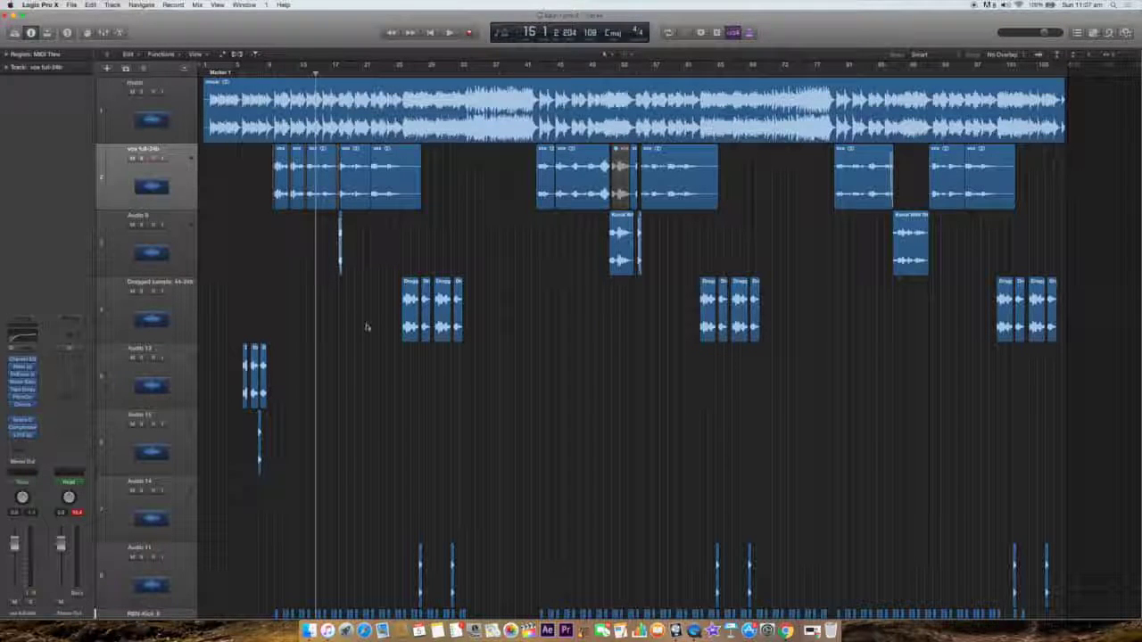
Zoom the timeline in around bar 15, then back out to show the whole song
{"action": "key", "text": "super+Right"}
{"action": "key", "text": "super+Right"}
{"action": "key", "text": "super+Right"}
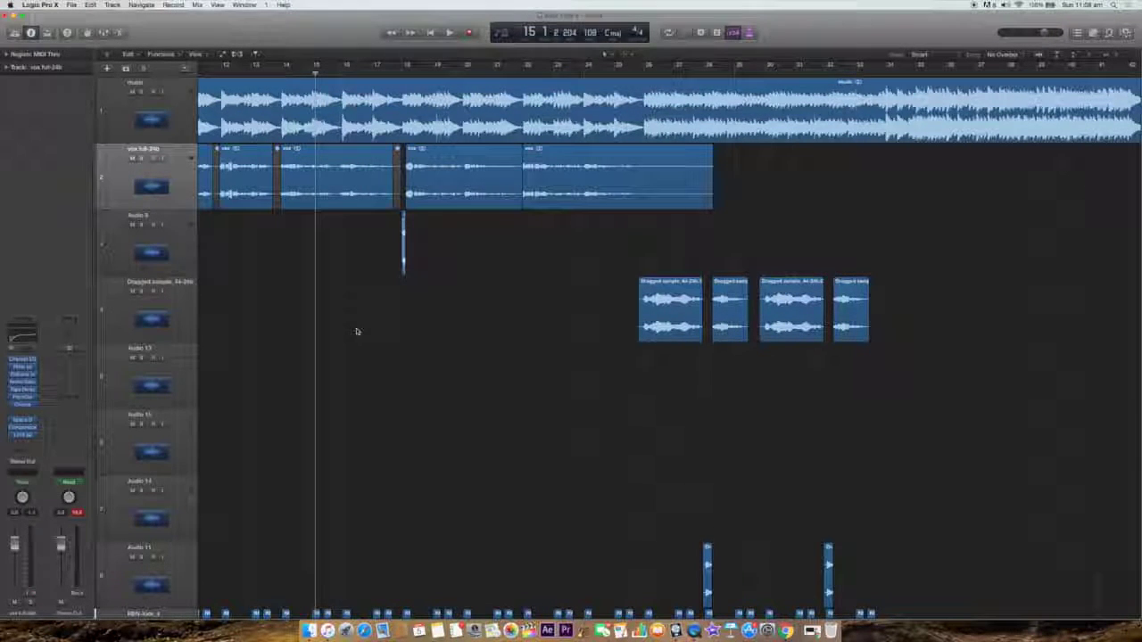
{"action": "key", "text": "super+Left"}
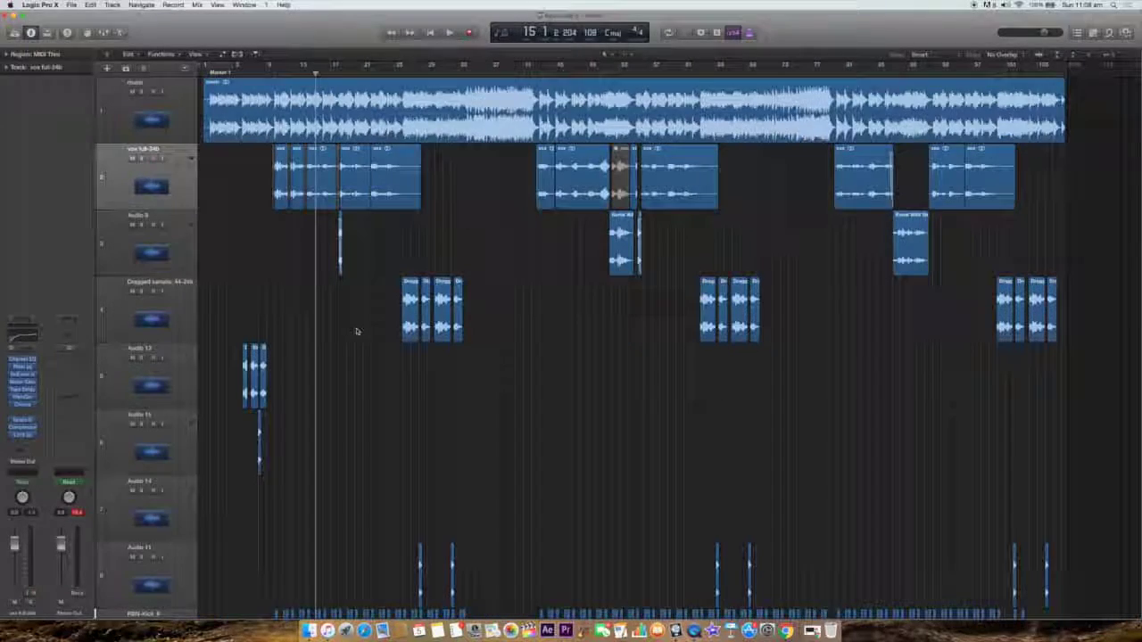
{"action": "scroll", "coordinate": [356, 332], "scroll_direction": "down", "scroll_amount": 10}
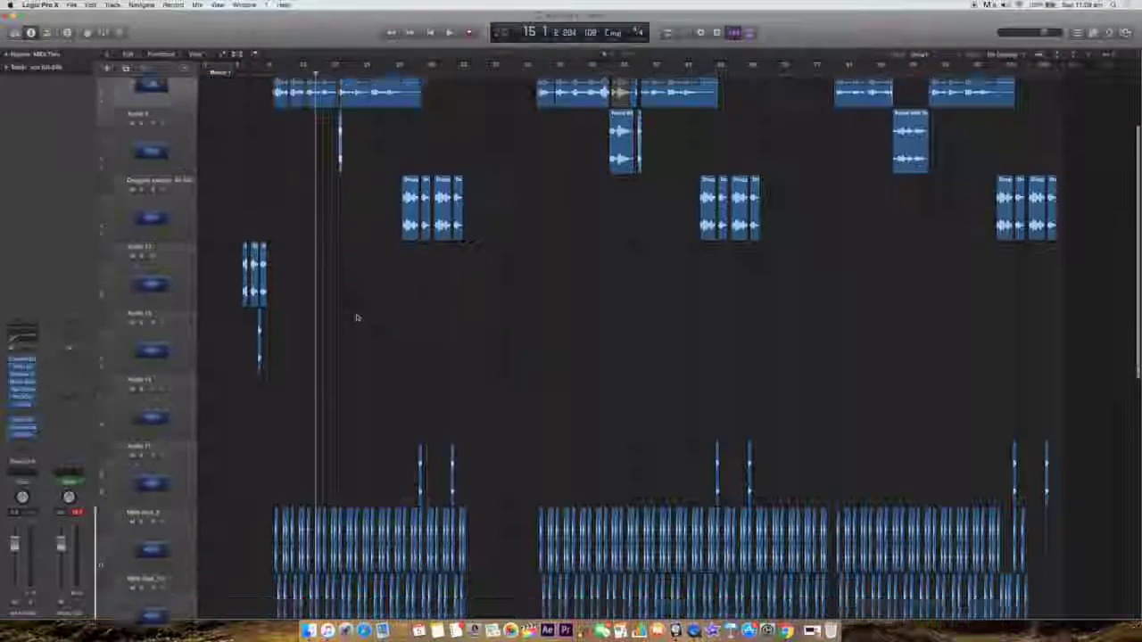
{"action": "scroll", "coordinate": [356, 317], "scroll_direction": "up", "scroll_amount": 10}
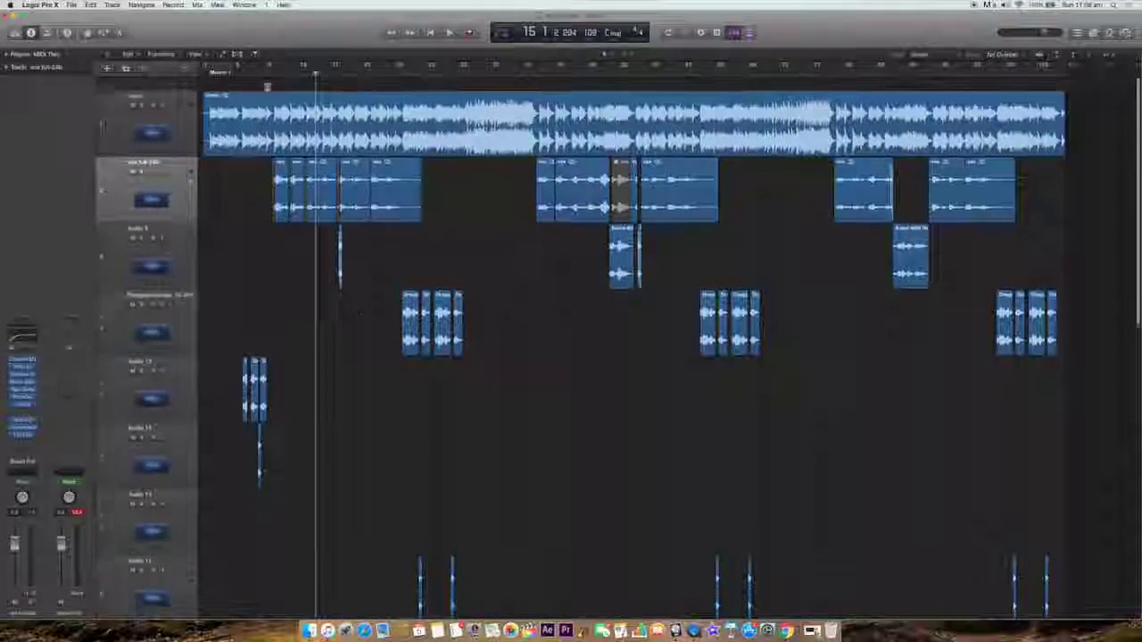
{"action": "scroll", "coordinate": [356, 317], "scroll_direction": "down", "scroll_amount": 2}
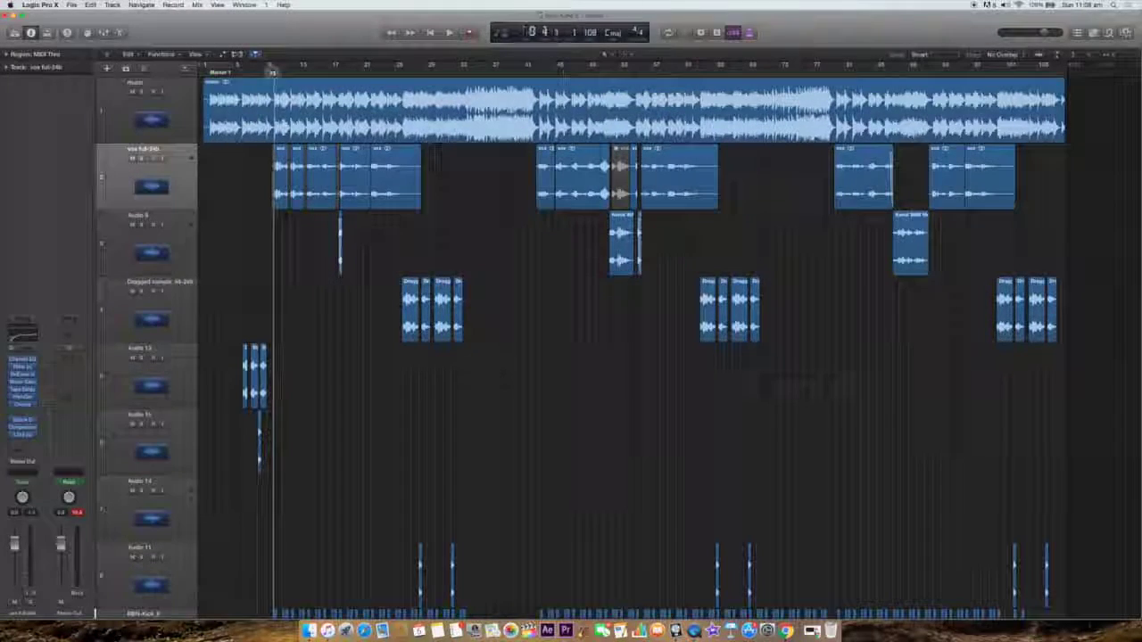